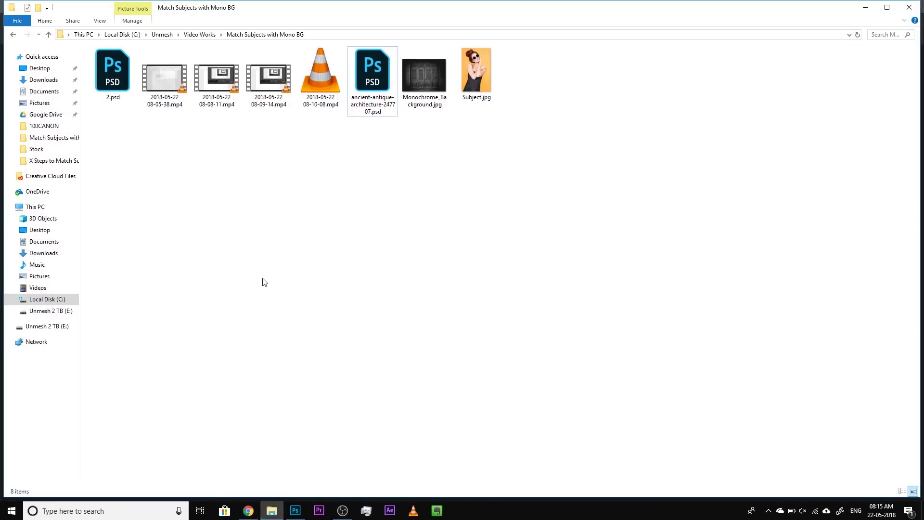
Step: Open Monochrome_Background.jpg and Subject.jpg together in Photoshop and bring up the Subject.jpg document
{"action": "left_click", "coordinate": [432, 96]}
{"action": "left_click", "coordinate": [483, 87], "text": "ctrl"}
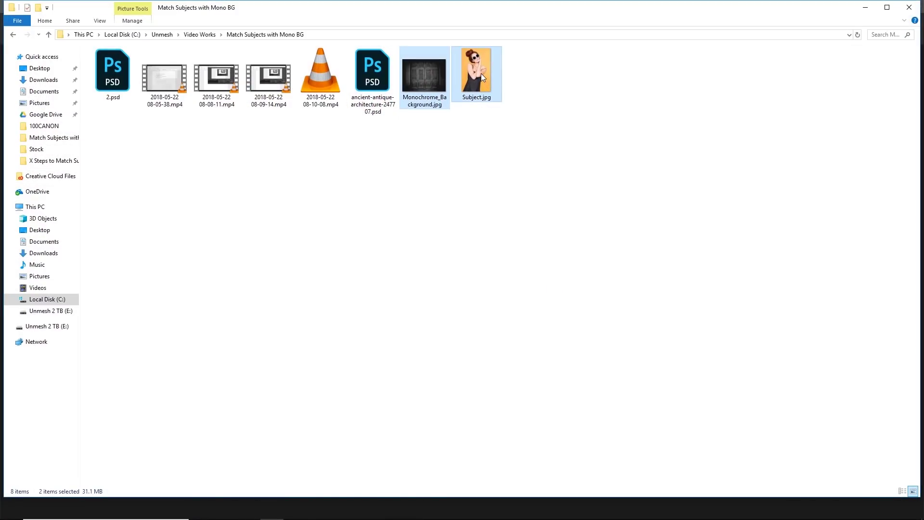
{"action": "left_click_drag", "start_coordinate": [481, 73], "coordinate": [325, 418]}
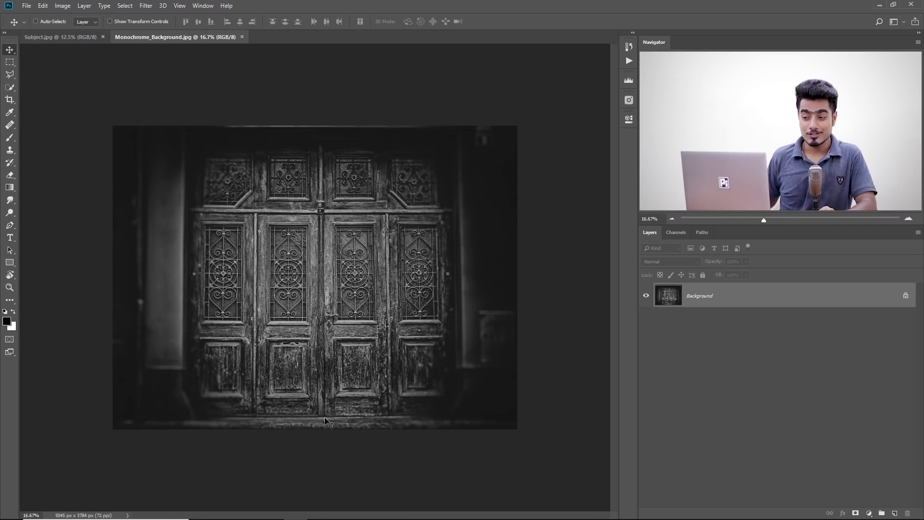
{"action": "left_click", "coordinate": [53, 35]}
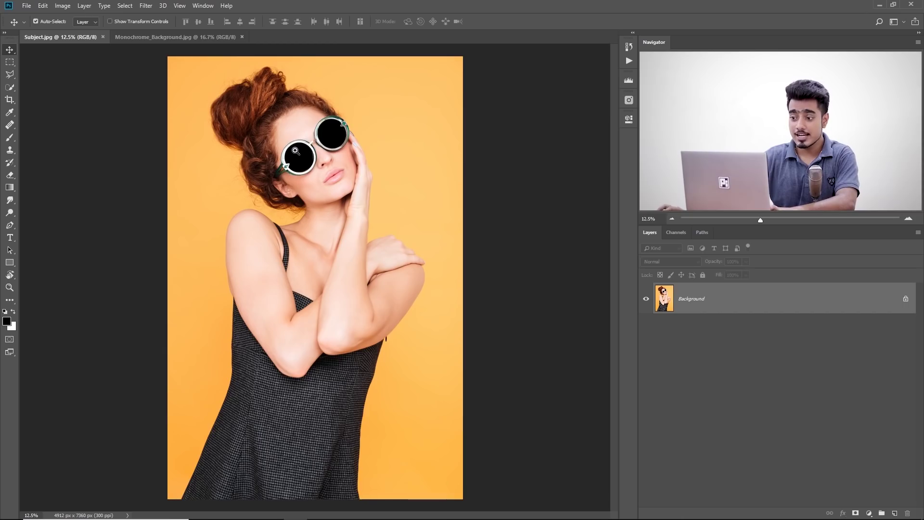
Step: Start a Color Range selection on the subject photo using Sampled Colors with the Fuzziness set to 0
{"action": "left_click", "coordinate": [316, 151], "text": "ctrl"}
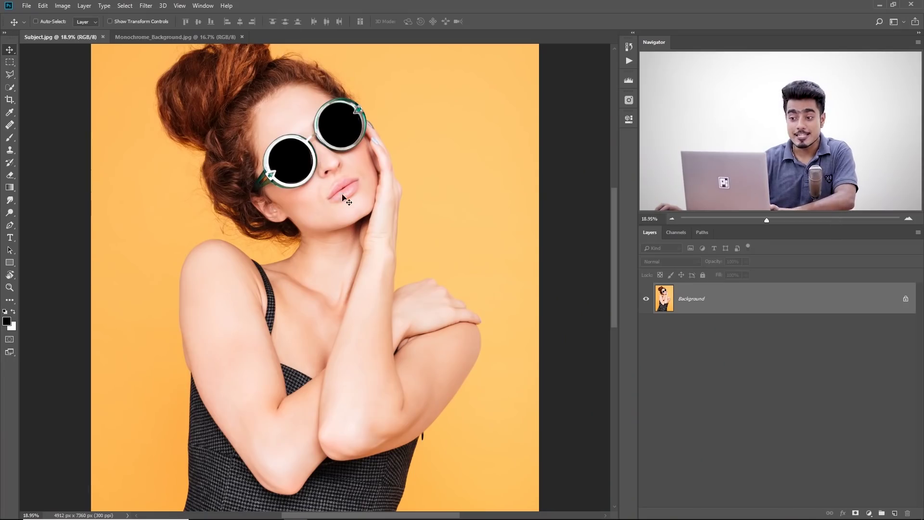
{"action": "left_click_drag", "start_coordinate": [344, 198], "coordinate": [320, 182]}
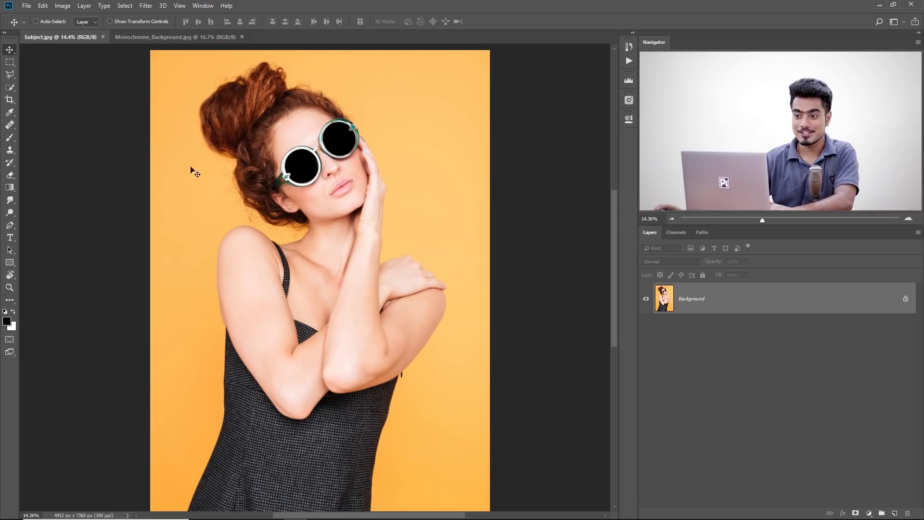
{"action": "left_click", "coordinate": [126, 6]}
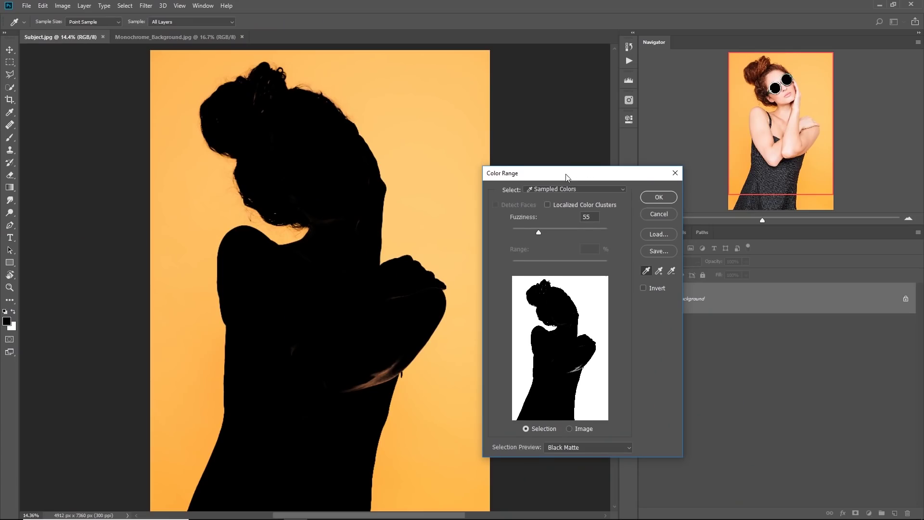
{"action": "left_click_drag", "start_coordinate": [567, 177], "coordinate": [562, 183]}
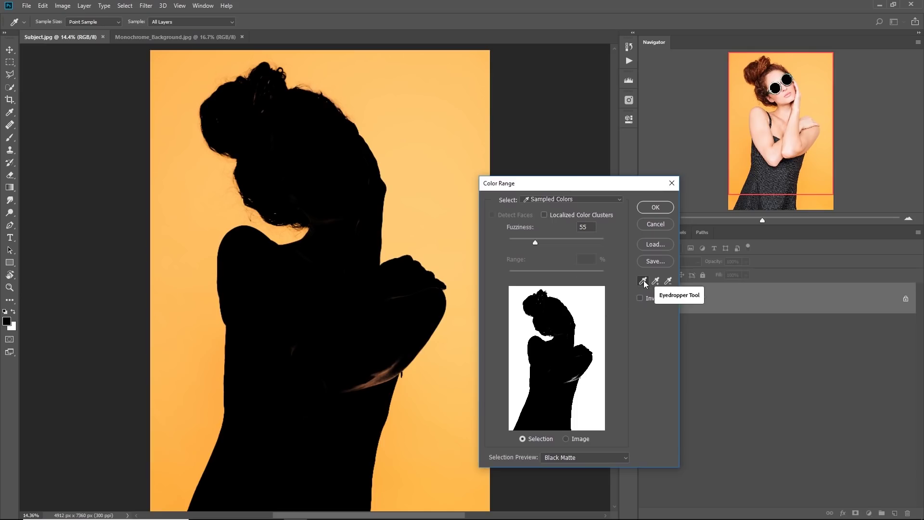
{"action": "left_click_drag", "start_coordinate": [534, 243], "coordinate": [505, 242]}
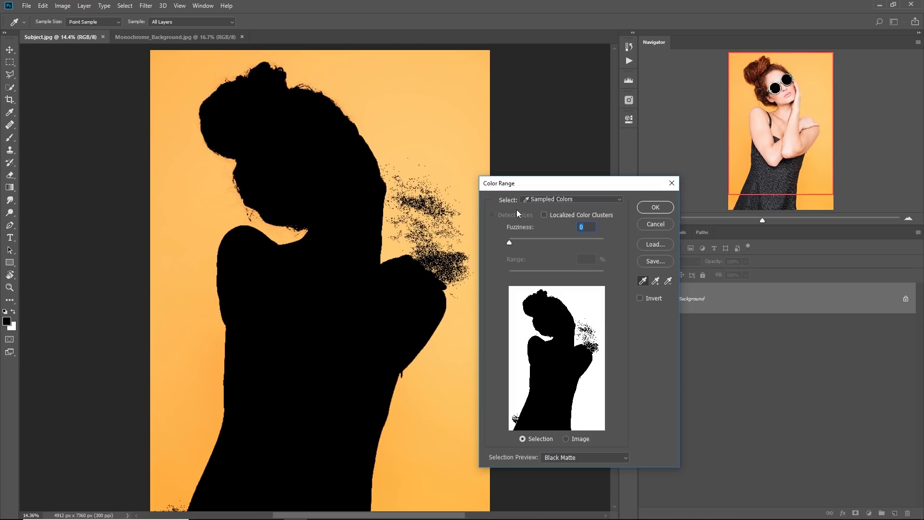
{"action": "left_click", "coordinate": [541, 199]}
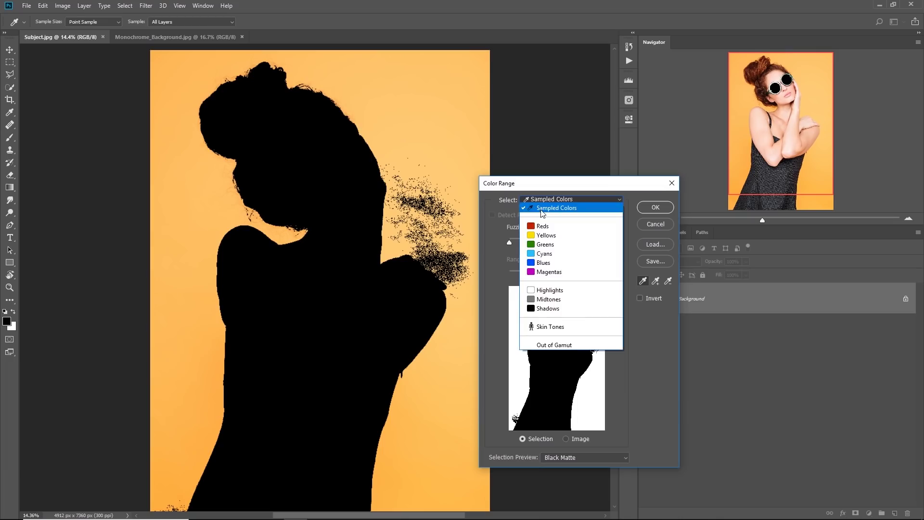
{"action": "left_click", "coordinate": [542, 214]}
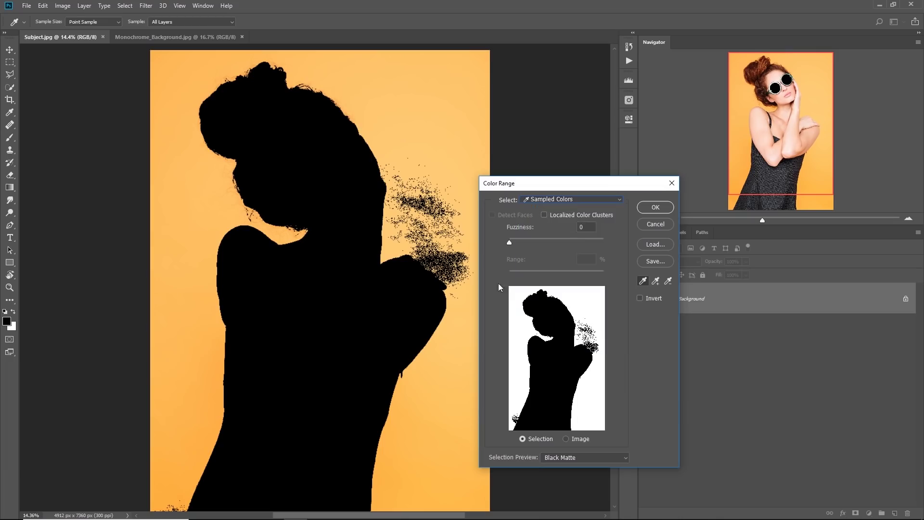
Step: Sample the orange background beside the subject's hair and set the Selection Preview to None
{"action": "left_click", "coordinate": [191, 186]}
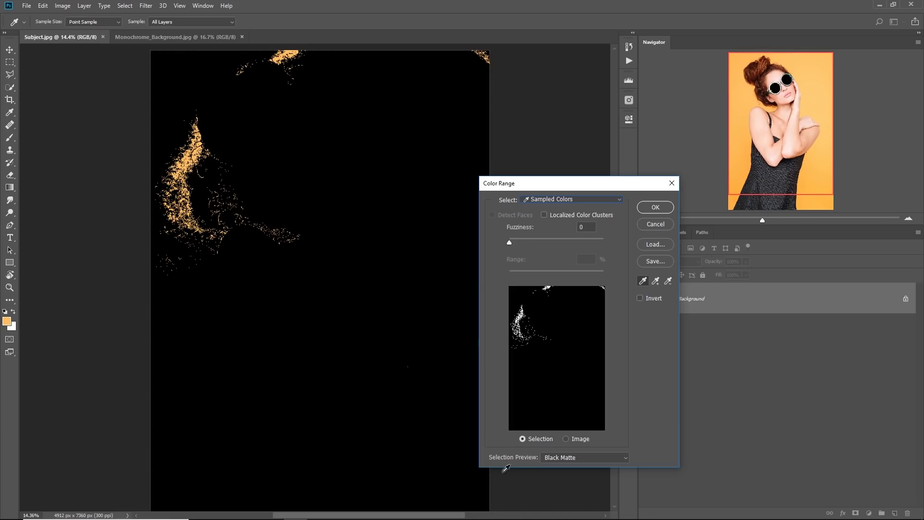
{"action": "left_click", "coordinate": [556, 457]}
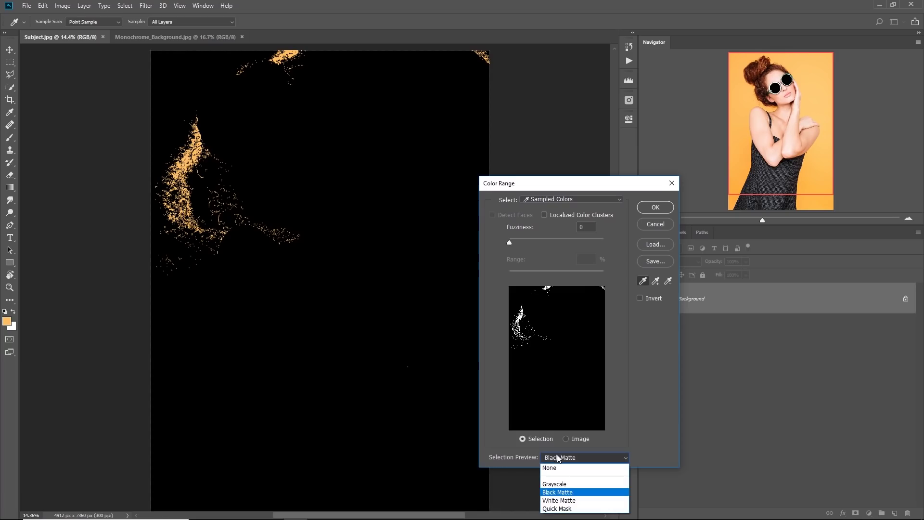
{"action": "left_click", "coordinate": [558, 468]}
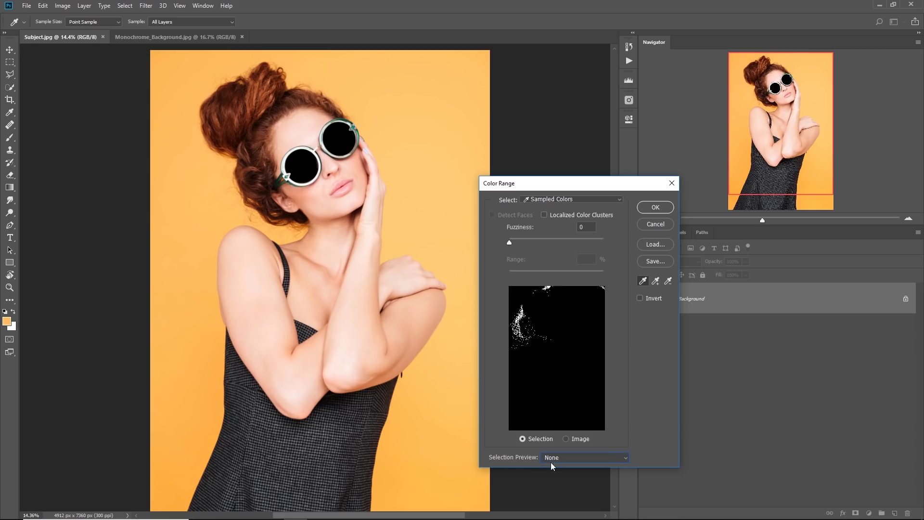
Step: Add orange background samples to the color range, working down the photo's right-hand side from beside the head to below the elbow
{"action": "left_click", "coordinate": [656, 281]}
{"action": "left_click_drag", "start_coordinate": [613, 190], "coordinate": [660, 249]}
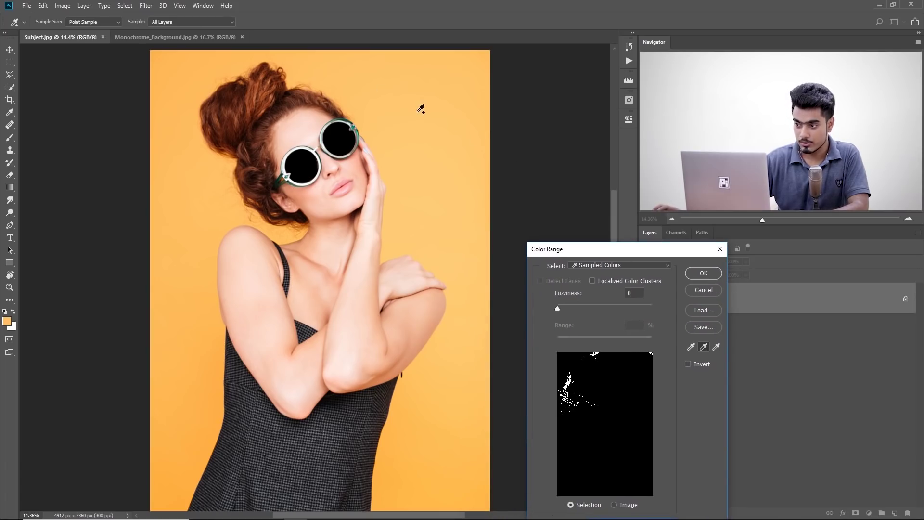
{"action": "left_click", "coordinate": [412, 88]}
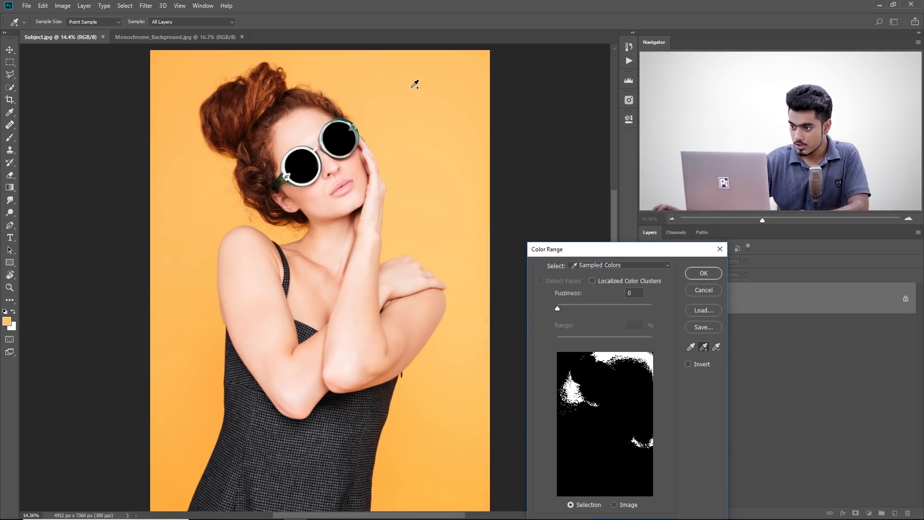
{"action": "left_click", "coordinate": [438, 150]}
{"action": "left_click", "coordinate": [437, 223]}
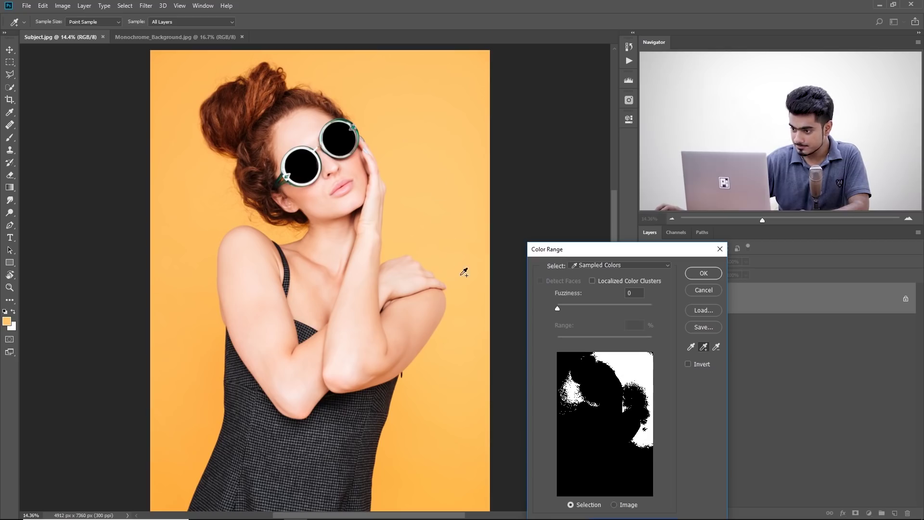
{"action": "left_click", "coordinate": [464, 275]}
{"action": "left_click", "coordinate": [468, 351]}
{"action": "left_click", "coordinate": [435, 410]}
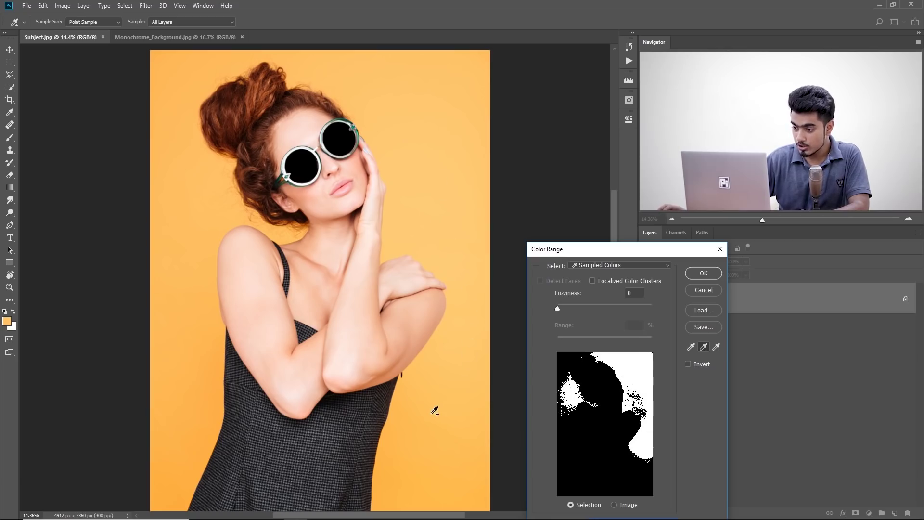
Step: Add further samples to the color range from the lower orange background on both sides of the dress
{"action": "left_click", "coordinate": [420, 474]}
{"action": "left_click", "coordinate": [435, 423]}
{"action": "left_click", "coordinate": [435, 470]}
{"action": "left_click", "coordinate": [450, 496]}
{"action": "left_click", "coordinate": [429, 501]}
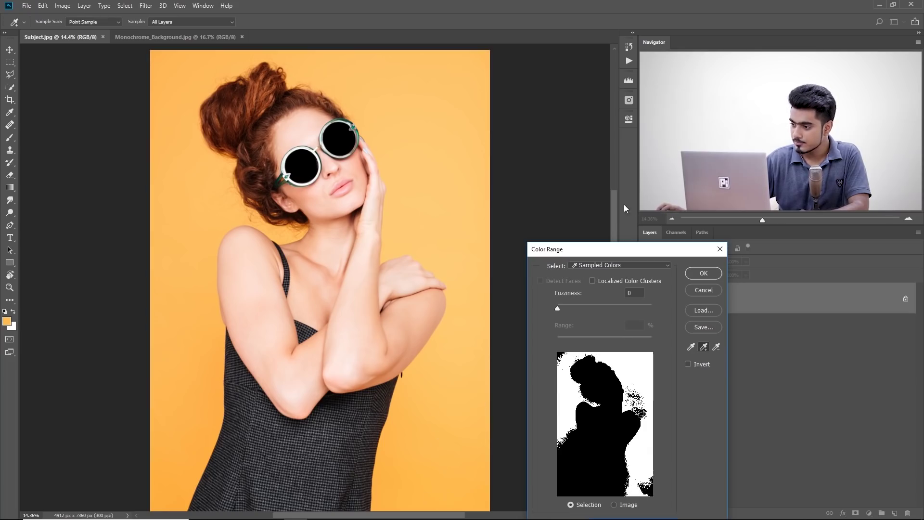
{"action": "scroll", "coordinate": [490, 346], "scroll_direction": "down", "scroll_amount": 4}
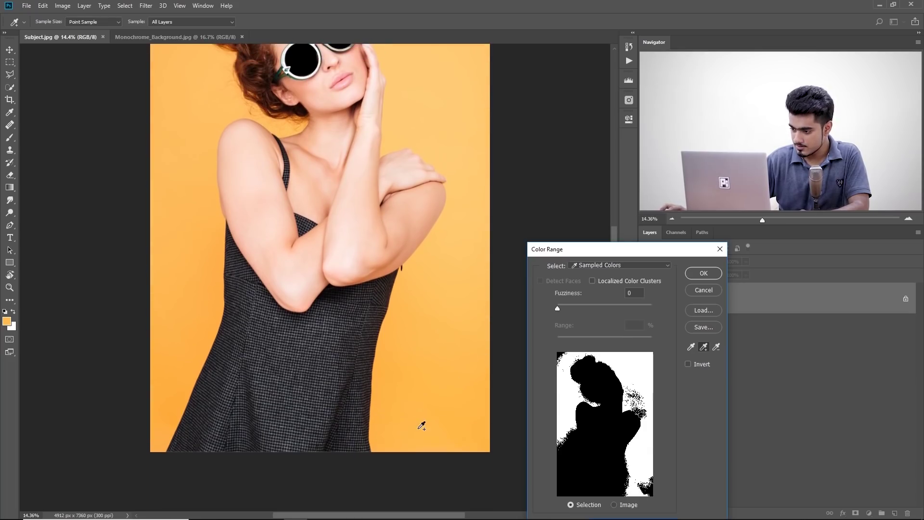
{"action": "left_click", "coordinate": [479, 398]}
{"action": "left_click", "coordinate": [179, 344]}
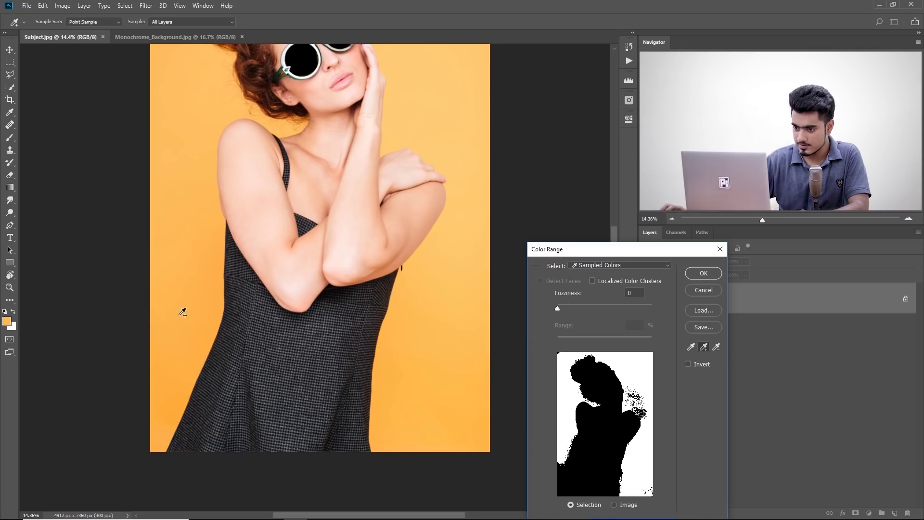
Step: Set the Selection Preview to Black Matte and move the Color Range dialog clear of the subject
{"action": "left_click_drag", "start_coordinate": [614, 232], "coordinate": [613, 178]}
{"action": "left_click_drag", "start_coordinate": [540, 251], "coordinate": [480, 191]}
{"action": "left_click", "coordinate": [550, 464]}
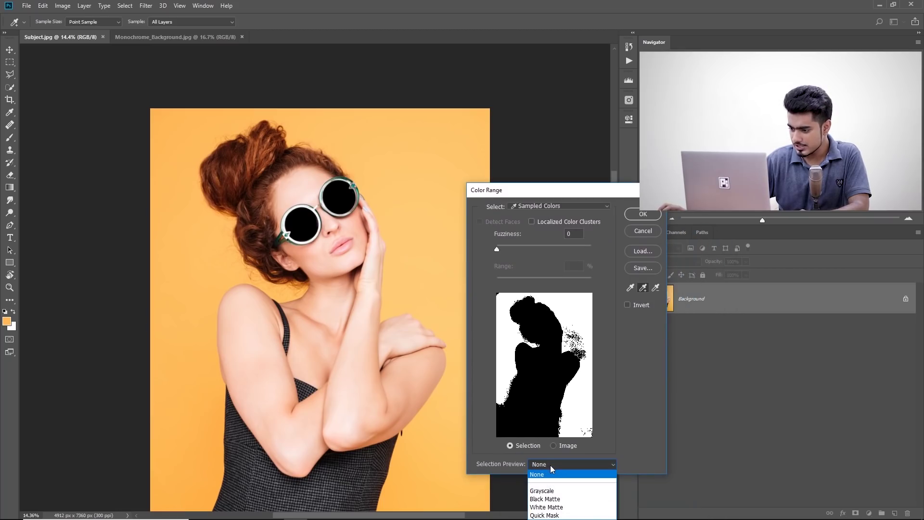
{"action": "left_click", "coordinate": [553, 499]}
{"action": "left_click_drag", "start_coordinate": [537, 189], "coordinate": [598, 281]}
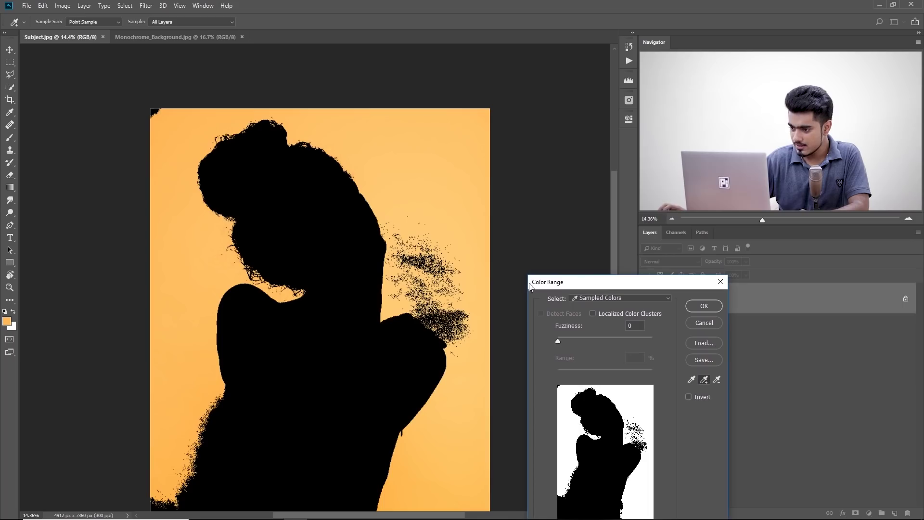
Step: Add the remaining unselected background patches above the folded arms and beside the lower dress to the color range
{"action": "left_click", "coordinate": [434, 265]}
{"action": "left_click_drag", "start_coordinate": [614, 215], "coordinate": [619, 276]}
{"action": "left_click", "coordinate": [167, 346]}
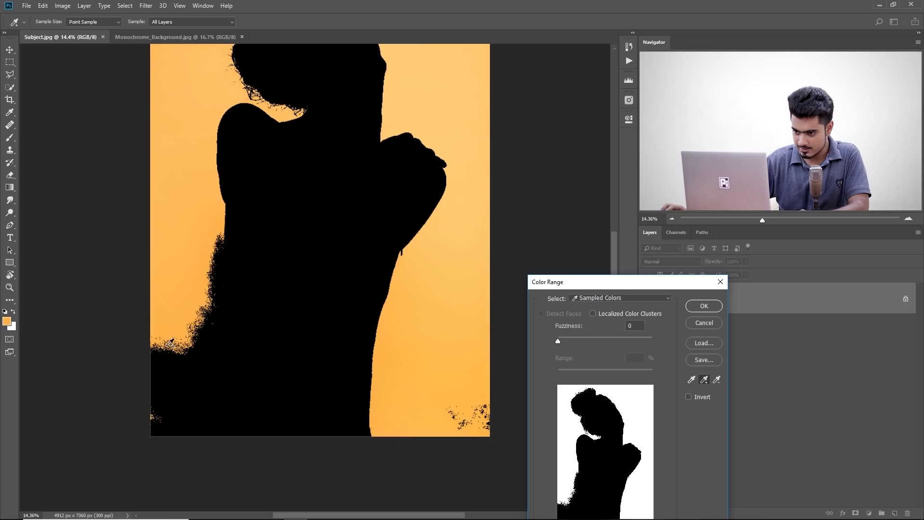
{"action": "left_click", "coordinate": [162, 375]}
{"action": "left_click", "coordinate": [166, 389]}
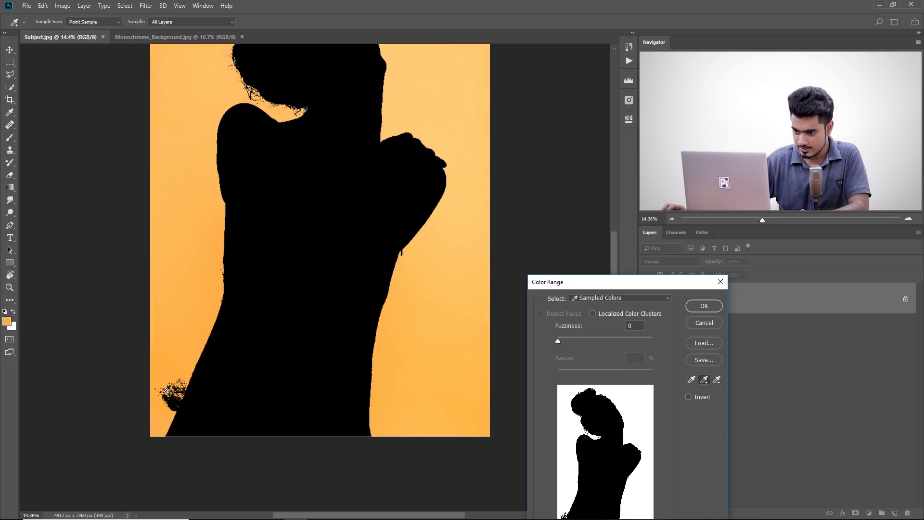
{"action": "left_click", "coordinate": [175, 395]}
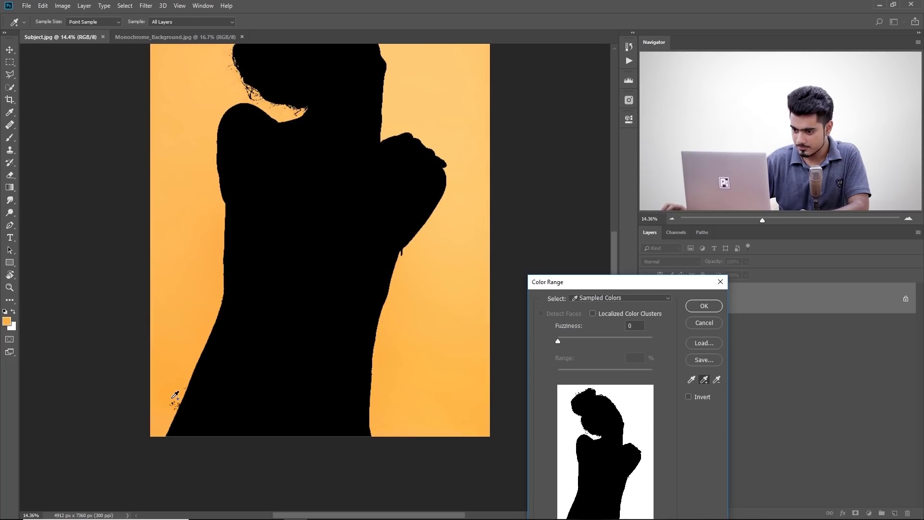
Step: Try a Fuzziness of 102 and inspect the matte along the shoulder, hair and face
{"action": "left_click_drag", "start_coordinate": [614, 236], "coordinate": [610, 186]}
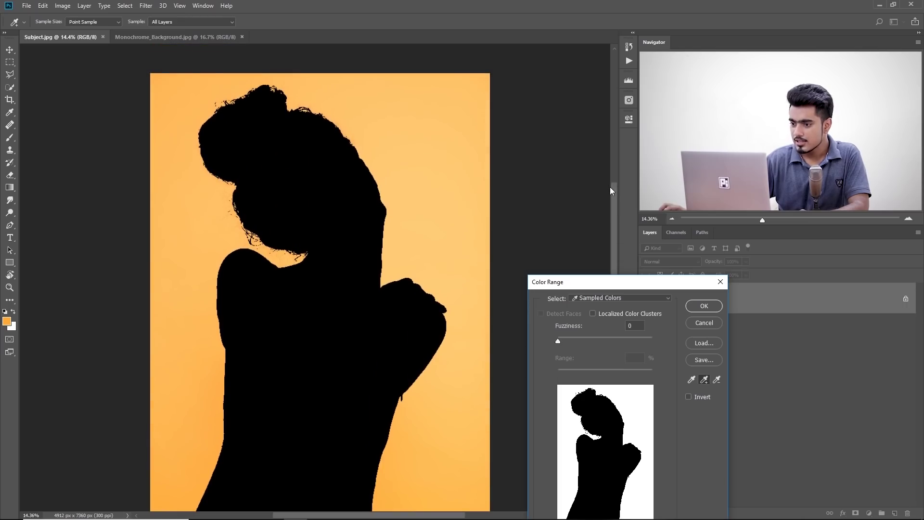
{"action": "left_click_drag", "start_coordinate": [578, 284], "coordinate": [544, 196]}
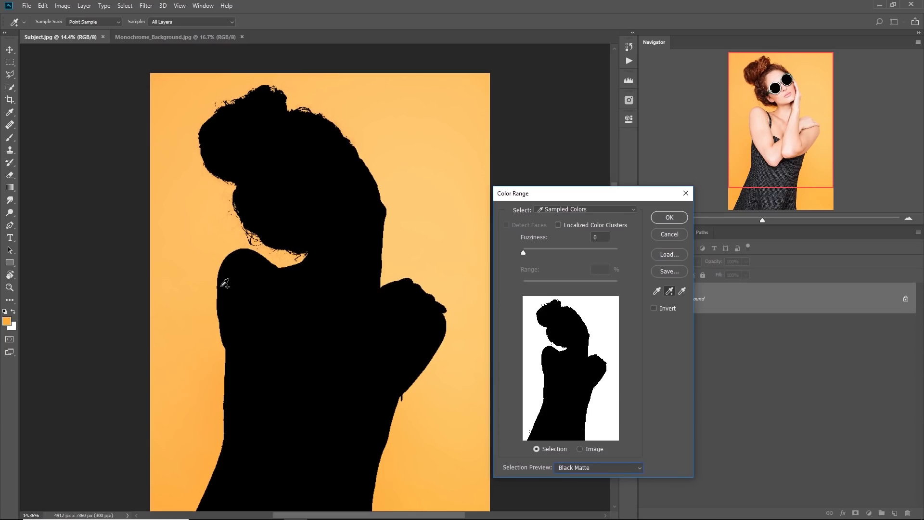
{"action": "left_click_drag", "start_coordinate": [212, 278], "coordinate": [269, 285]}
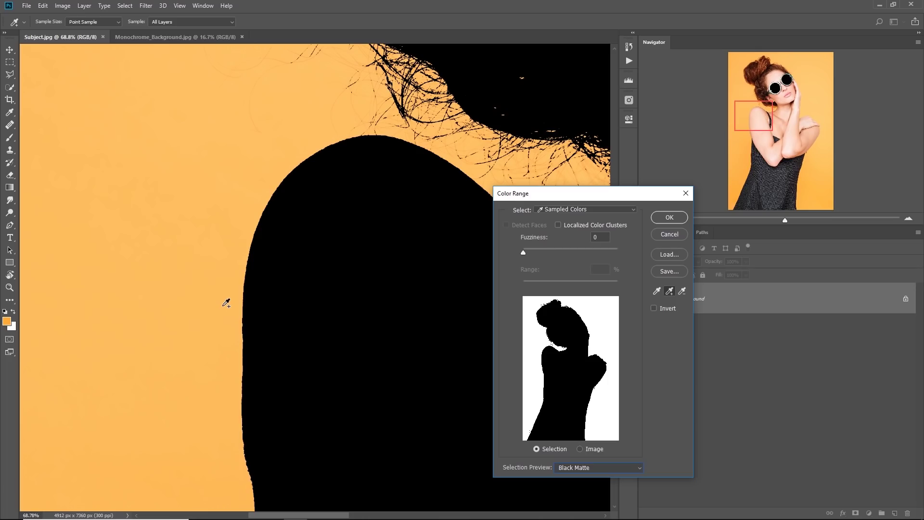
{"action": "left_click_drag", "start_coordinate": [524, 256], "coordinate": [571, 251]}
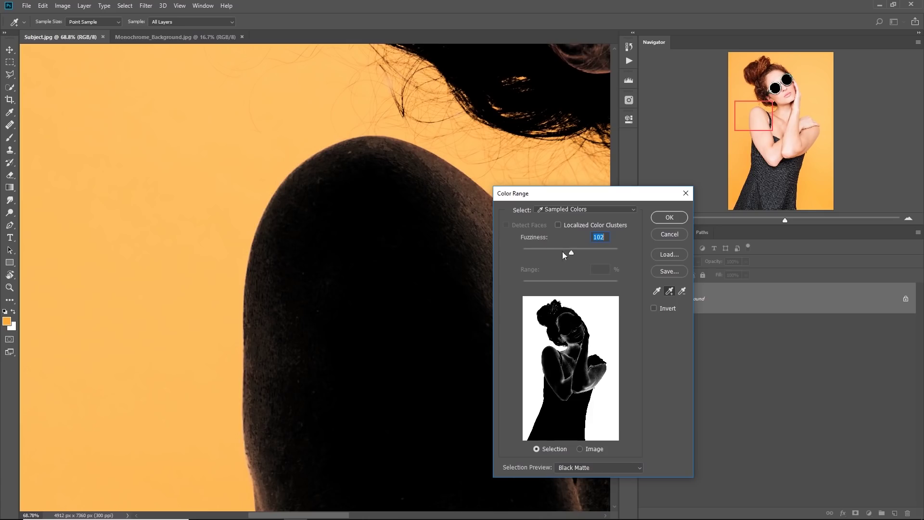
{"action": "left_click_drag", "start_coordinate": [412, 268], "coordinate": [376, 235]}
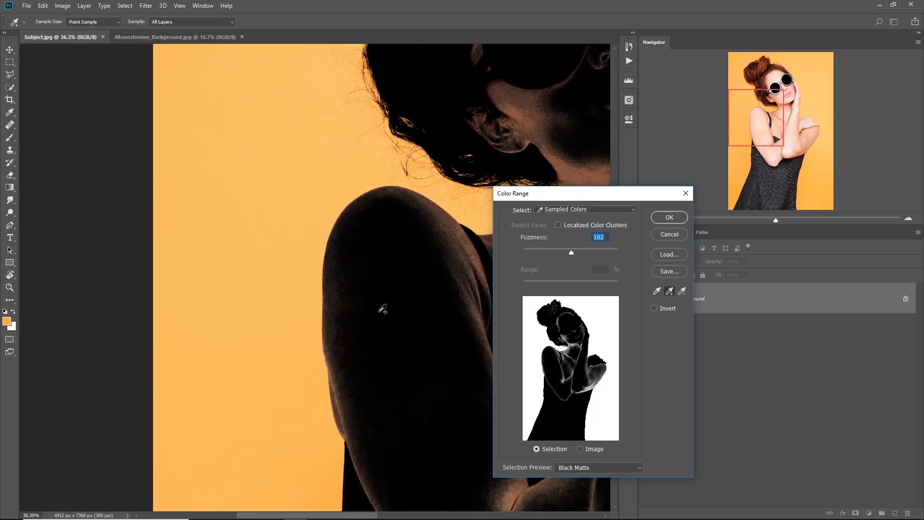
{"action": "left_click_drag", "start_coordinate": [380, 269], "coordinate": [360, 238]}
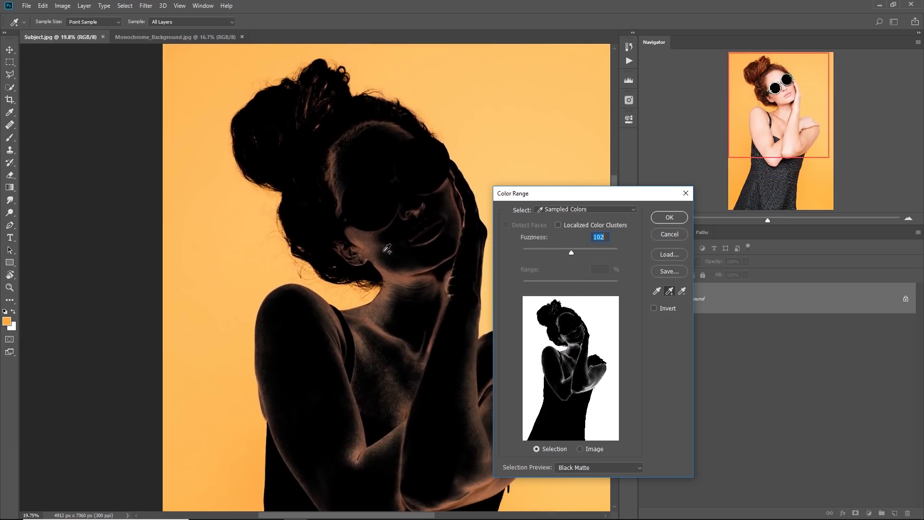
Step: Set the Fuzziness to 55, checking the matte along the subject's outline, and accept the Color Range selection
{"action": "left_click_drag", "start_coordinate": [388, 265], "coordinate": [550, 249]}
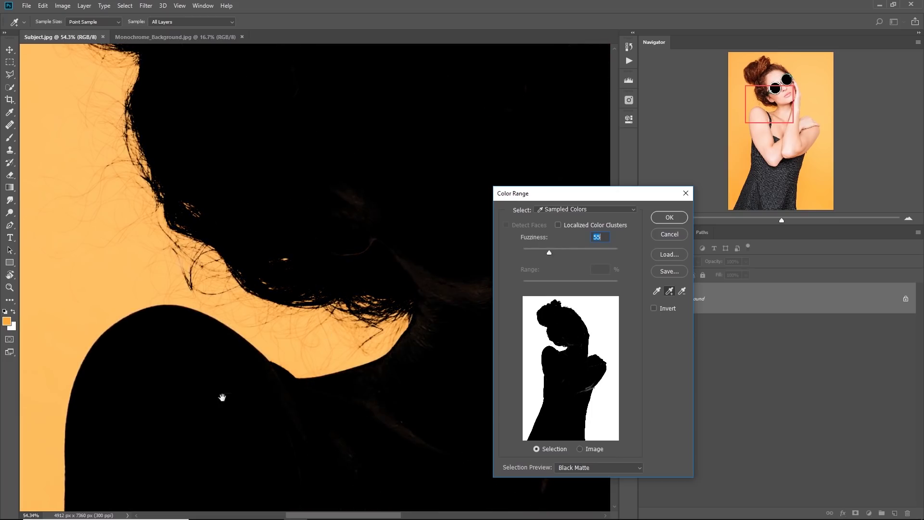
{"action": "left_click_drag", "start_coordinate": [222, 397], "coordinate": [163, 15]}
{"action": "left_click_drag", "start_coordinate": [172, 279], "coordinate": [404, 100]}
{"action": "left_click_drag", "start_coordinate": [315, 205], "coordinate": [323, 58]}
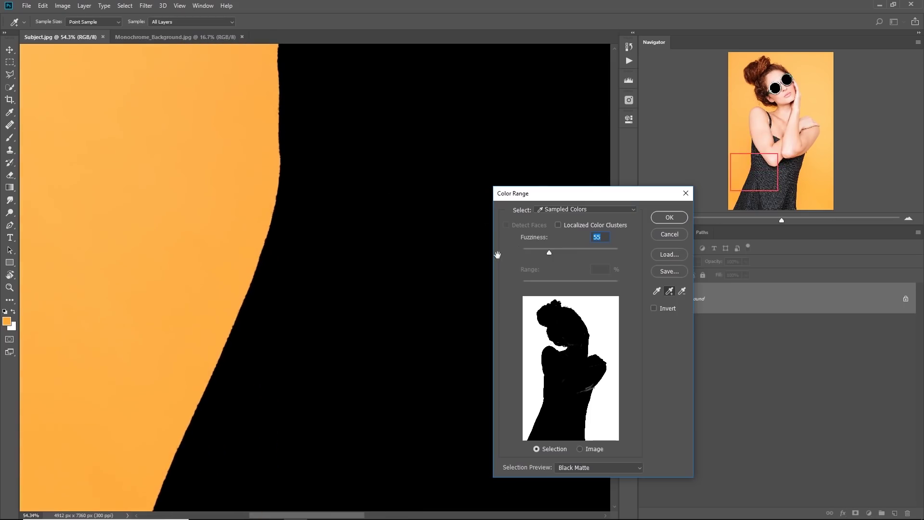
{"action": "left_click_drag", "start_coordinate": [308, 415], "coordinate": [267, 91]}
{"action": "left_click_drag", "start_coordinate": [330, 120], "coordinate": [166, 263]}
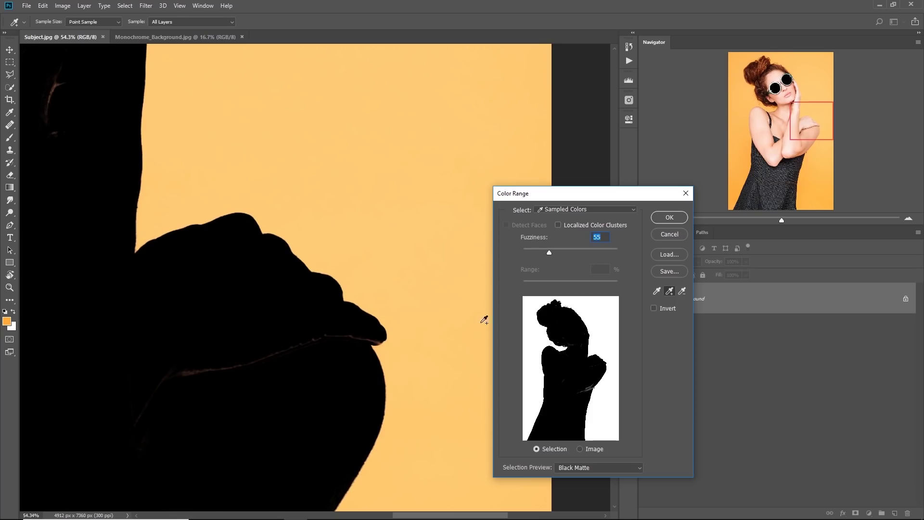
{"action": "left_click", "coordinate": [668, 217]}
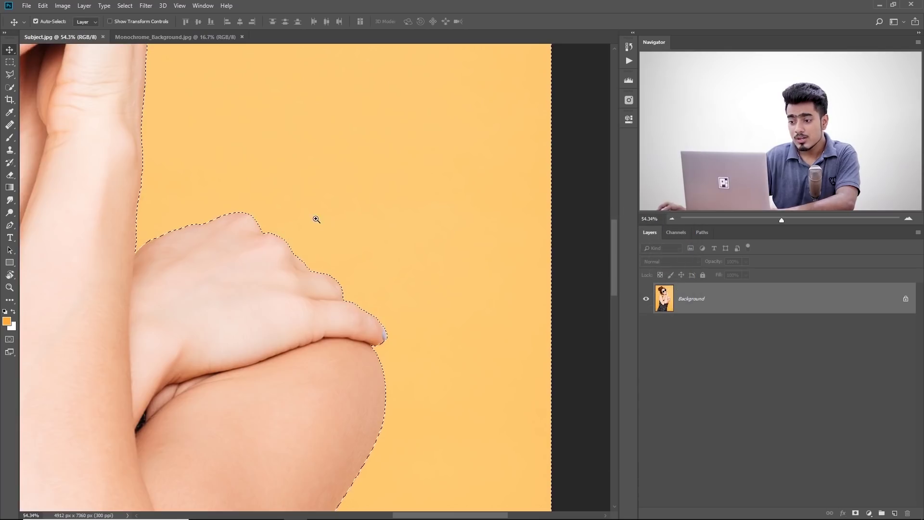
Step: Invert the selection so it covers the subject and add it to the photo layer as a layer mask
{"action": "key", "text": "ctrl+0"}
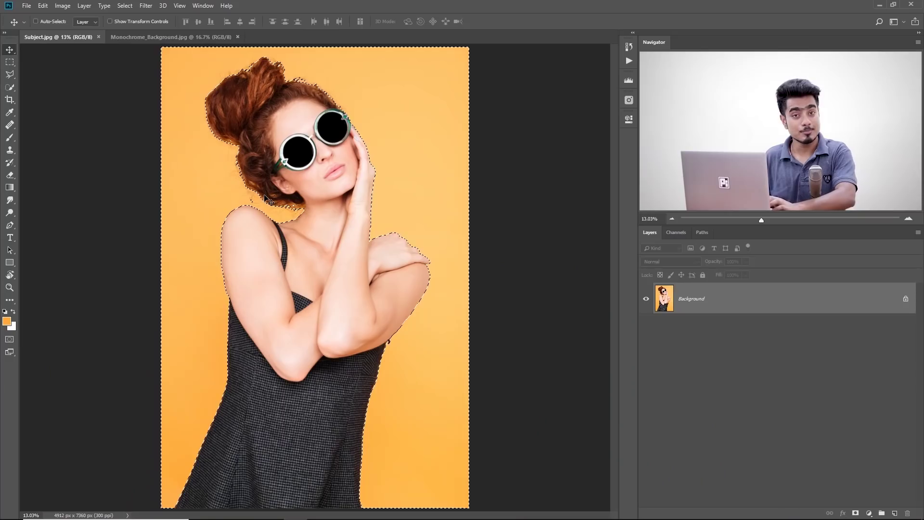
{"action": "key", "text": "ctrl+shift+i"}
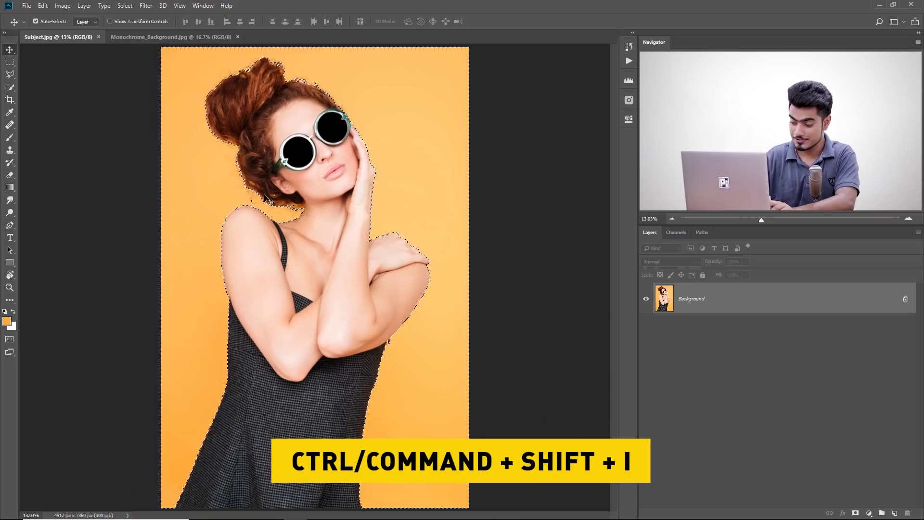
{"action": "key", "text": "ctrl+shift+i"}
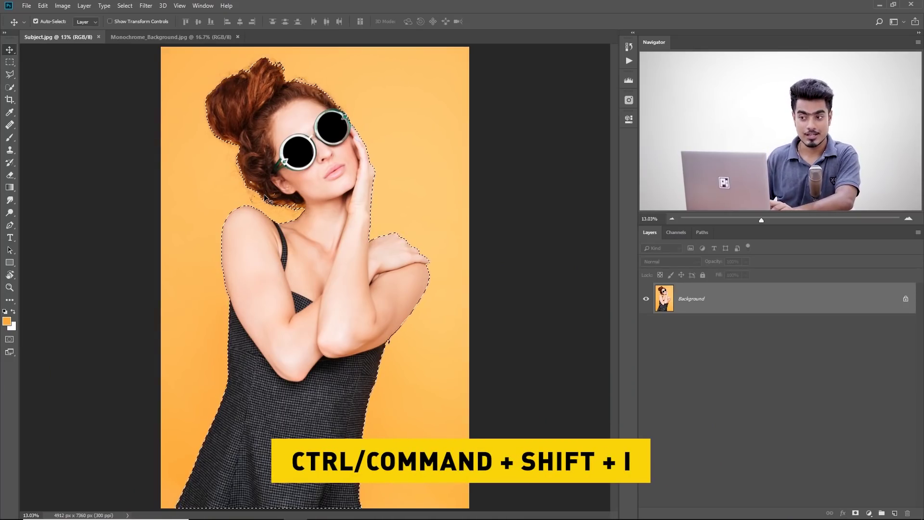
{"action": "left_click", "coordinate": [125, 5]}
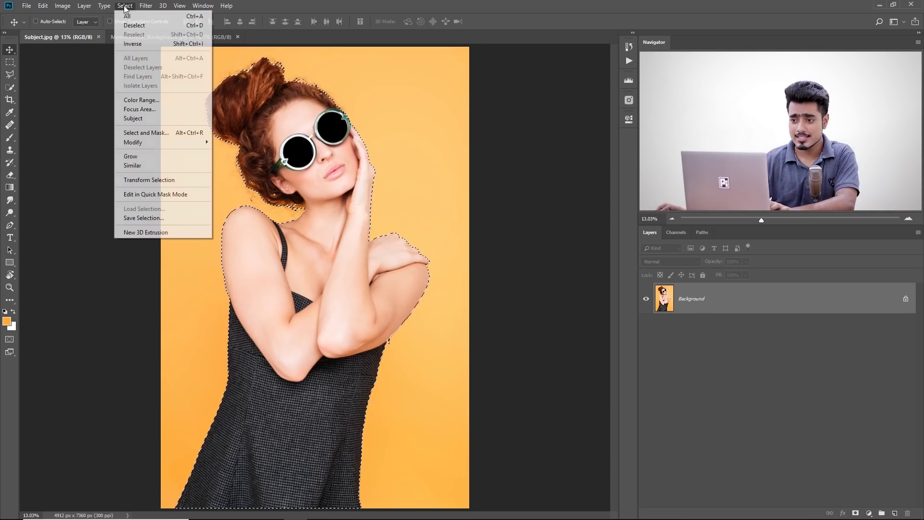
{"action": "left_click", "coordinate": [447, 4]}
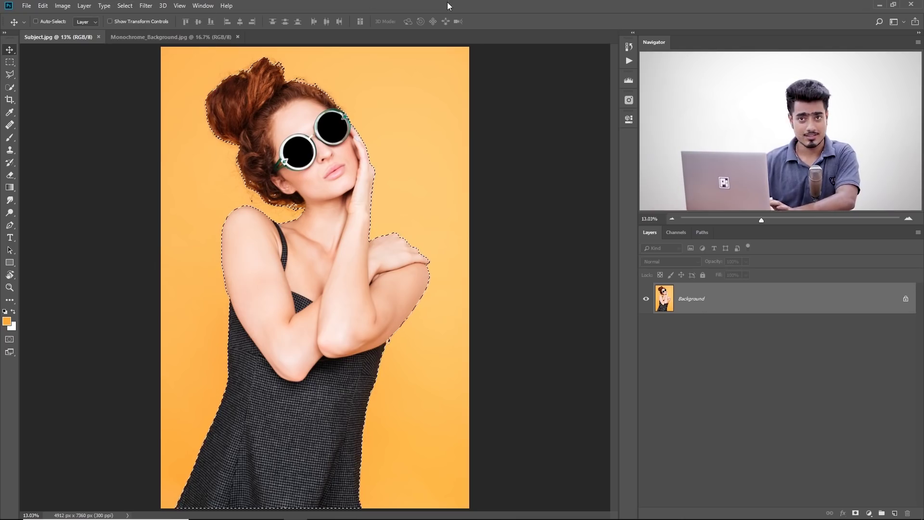
{"action": "key", "text": "ctrl+space"}
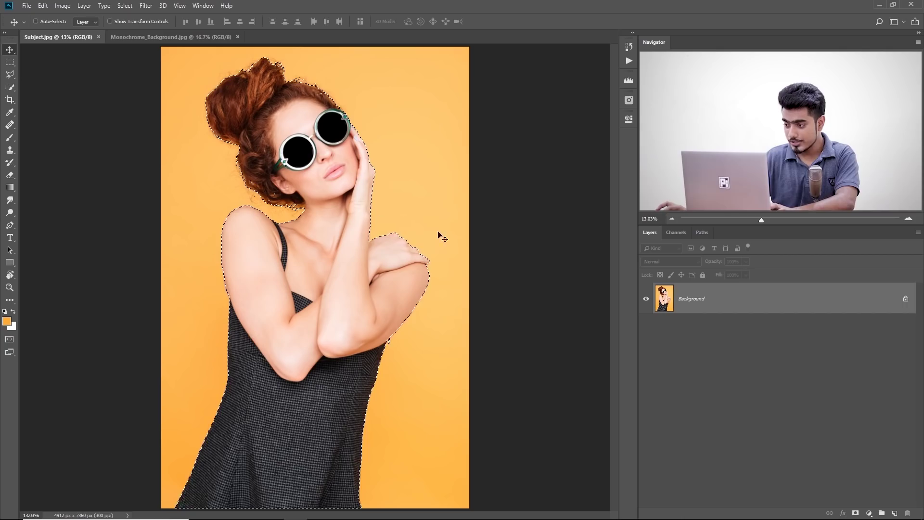
{"action": "left_click", "coordinate": [856, 513]}
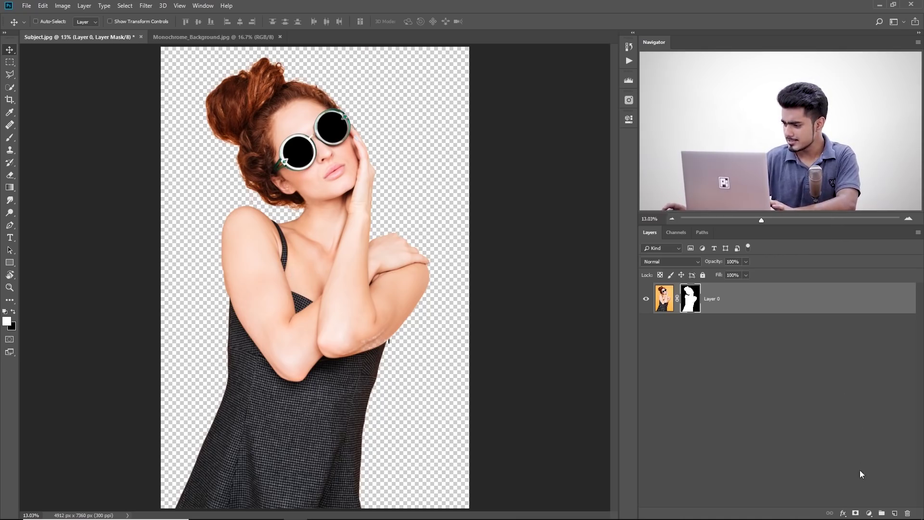
Step: Add a Solid Color fill layer in red ff0000 and place it beneath the masked subject layer
{"action": "left_click", "coordinate": [870, 513]}
{"action": "left_click", "coordinate": [874, 343]}
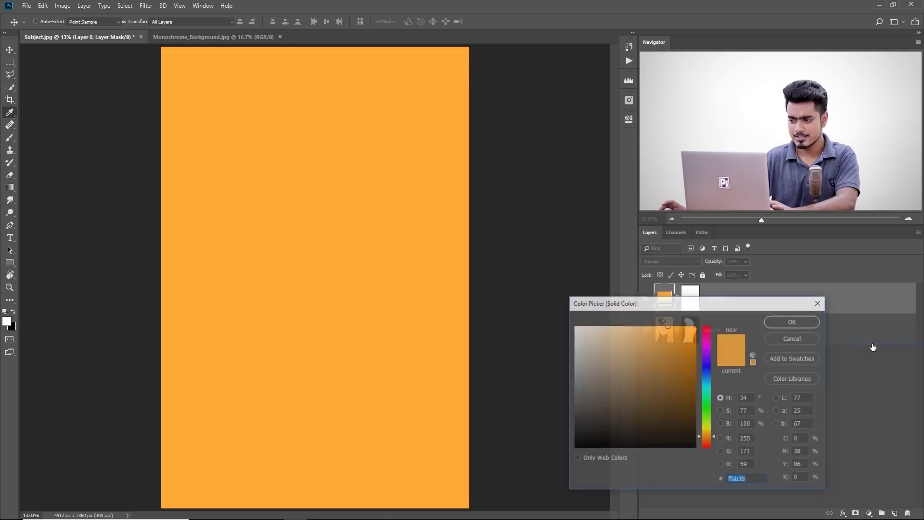
{"action": "mouse_move", "coordinate": [668, 370]}
{"action": "left_mouse_down"}
{"action": "mouse_move", "coordinate": [518, 518]}
{"action": "mouse_move", "coordinate": [506, 423]}
{"action": "mouse_move", "coordinate": [504, 453]}
{"action": "left_mouse_up"}
{"action": "left_click_drag", "start_coordinate": [632, 431], "coordinate": [712, 461]}
{"action": "mouse_move", "coordinate": [687, 428]}
{"action": "left_mouse_down"}
{"action": "mouse_move", "coordinate": [688, 381]}
{"action": "mouse_move", "coordinate": [721, 307]}
{"action": "left_mouse_up"}
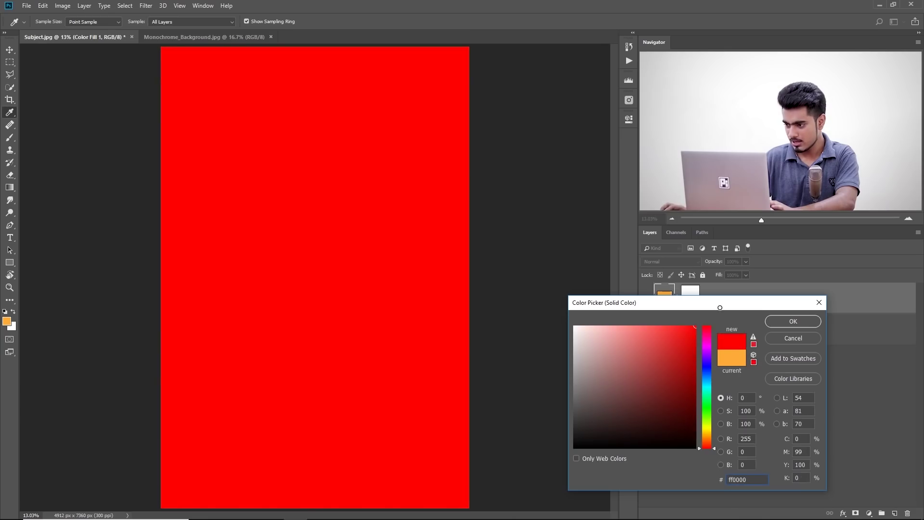
{"action": "left_click", "coordinate": [783, 326]}
{"action": "left_click_drag", "start_coordinate": [775, 316], "coordinate": [774, 348]}
{"action": "scroll", "coordinate": [328, 324], "scroll_direction": "up", "scroll_amount": 2}
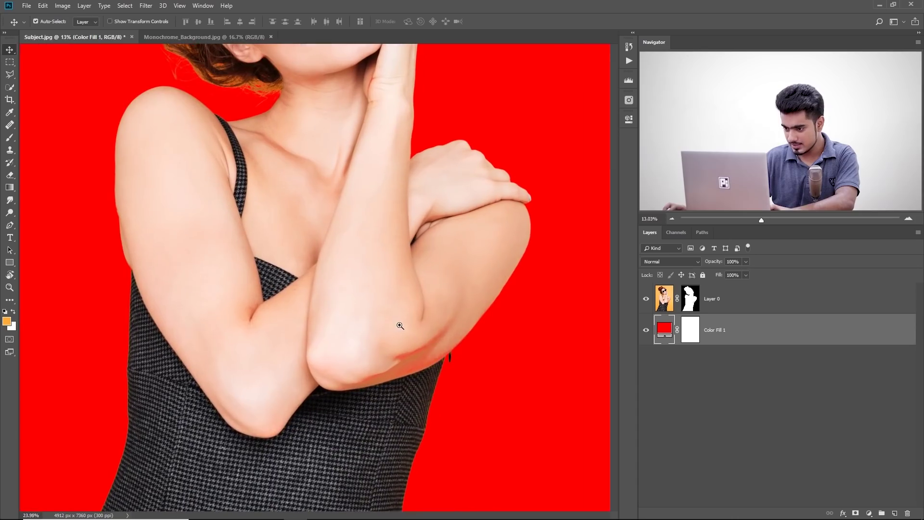
{"action": "scroll", "coordinate": [435, 322], "scroll_direction": "down", "scroll_amount": 2}
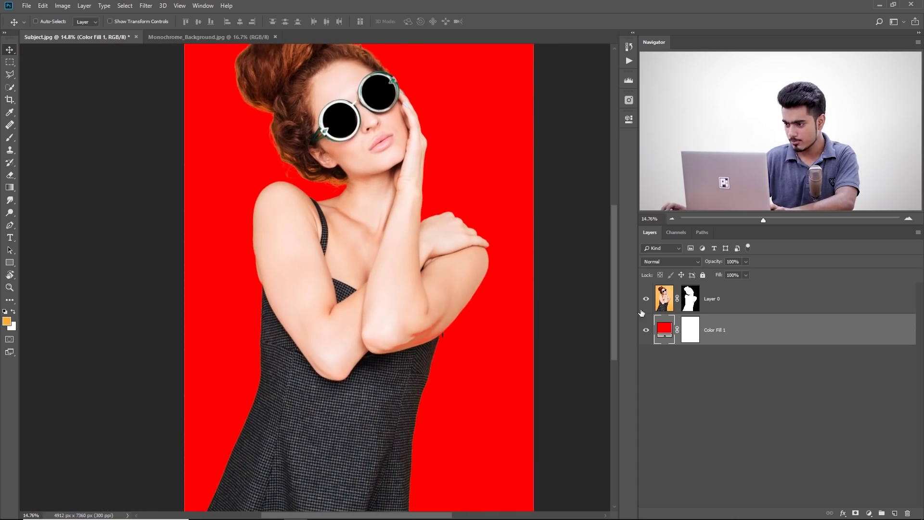
Step: Try green 7eff00 on the fill layer, set it to black 000000 instead, and inspect the folded arms
{"action": "double_click", "coordinate": [667, 330]}
{"action": "left_click_drag", "start_coordinate": [709, 429], "coordinate": [710, 417]}
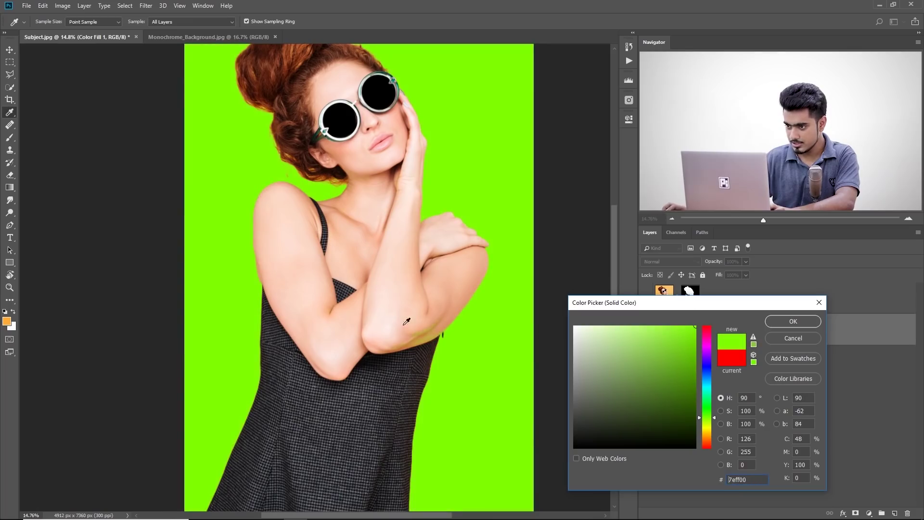
{"action": "left_click", "coordinate": [498, 516]}
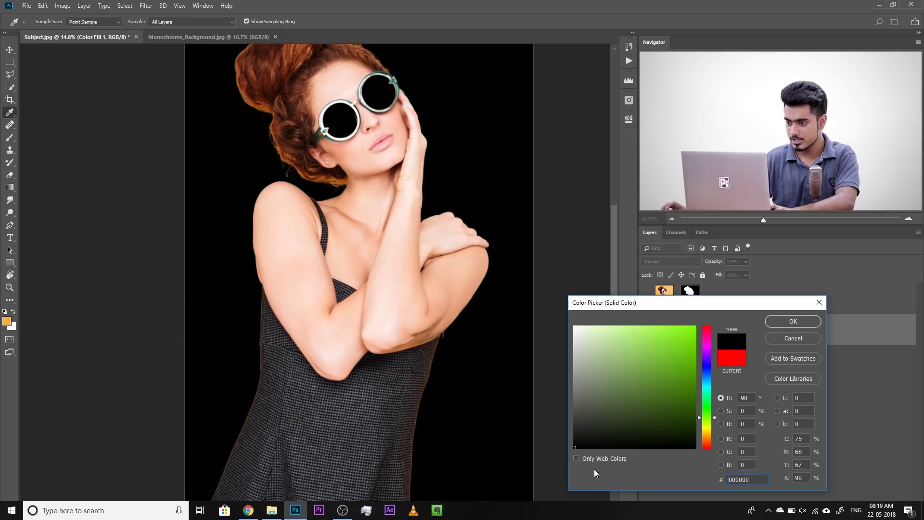
{"action": "left_click", "coordinate": [782, 321]}
{"action": "left_click_drag", "start_coordinate": [319, 181], "coordinate": [366, 208]}
{"action": "left_click_drag", "start_coordinate": [468, 365], "coordinate": [348, 90]}
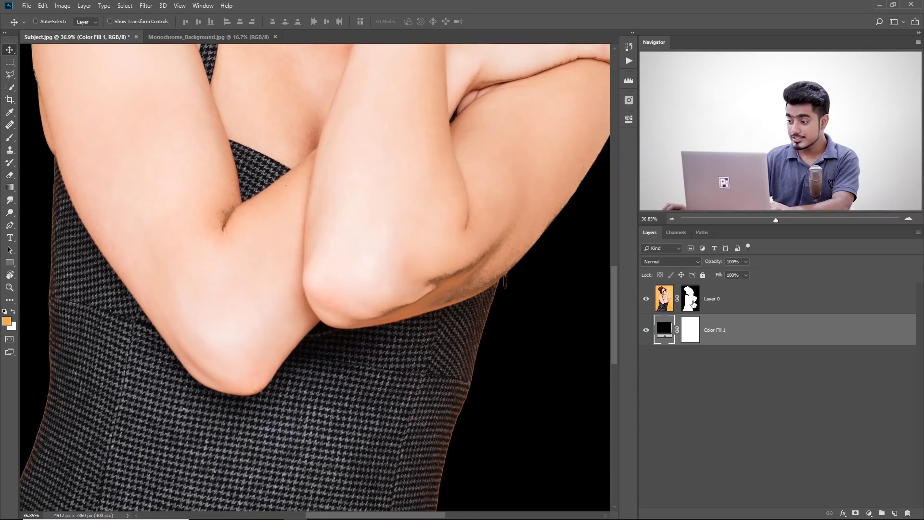
Step: Display the subject layer's mask on its own and set up the Brush with white in Overlay mode
{"action": "left_click", "coordinate": [691, 299]}
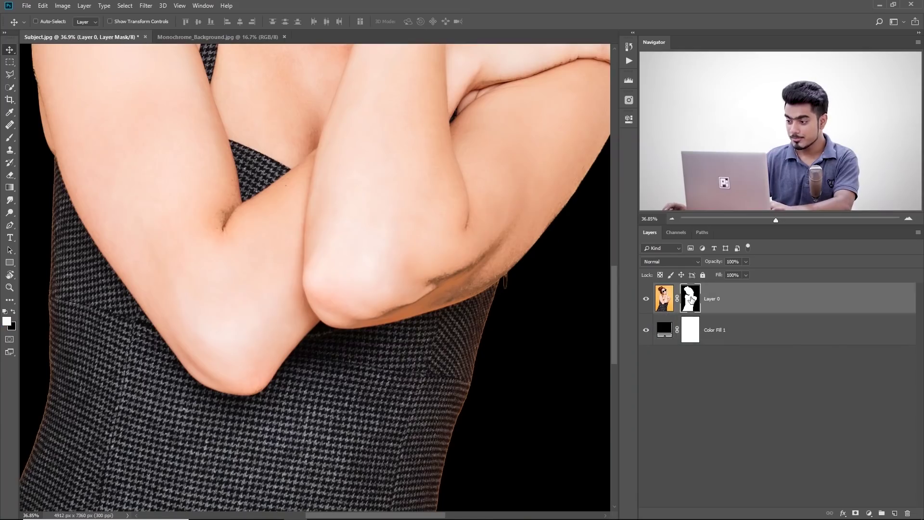
{"action": "left_click_drag", "start_coordinate": [451, 217], "coordinate": [390, 225]}
{"action": "left_click", "coordinate": [10, 138]}
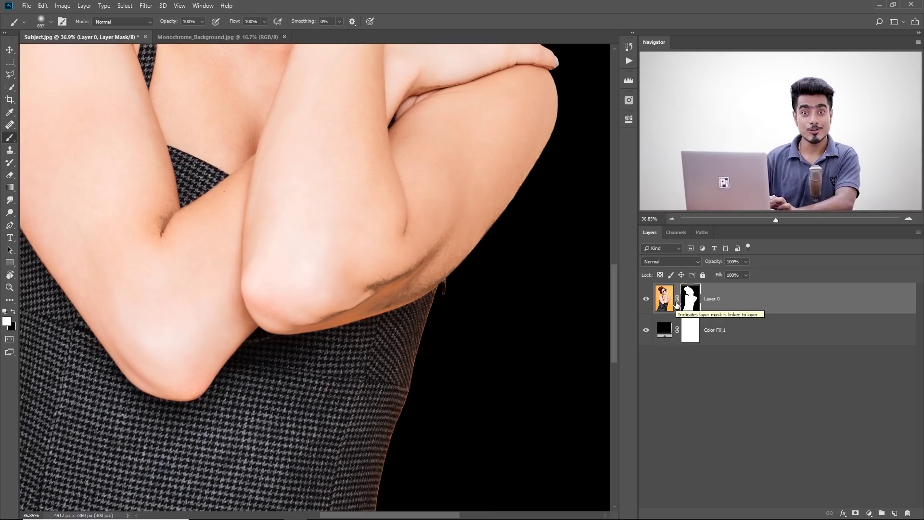
{"action": "left_click", "coordinate": [699, 297], "text": "alt"}
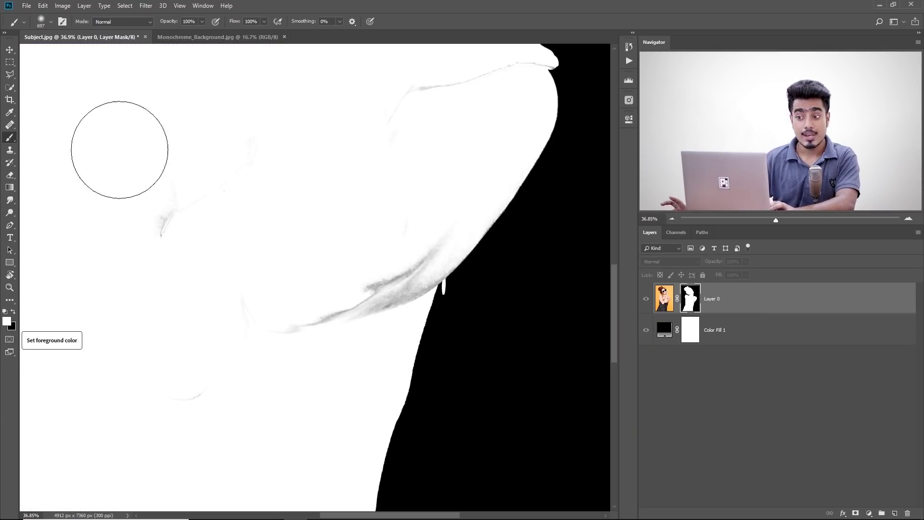
{"action": "left_click", "coordinate": [115, 21]}
{"action": "left_click", "coordinate": [113, 154]}
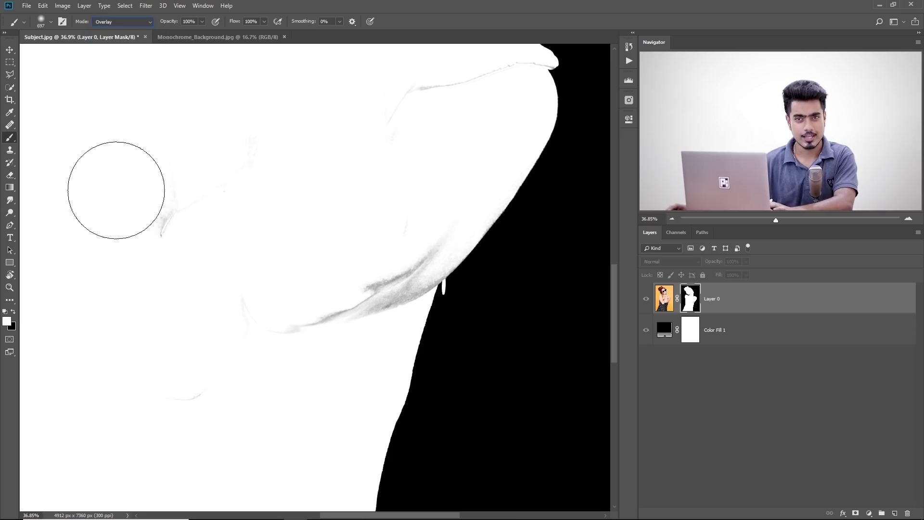
Step: Paint white over the gray areas of the mask along the underside of the folded arm with a 784 px brush
{"action": "left_click_drag", "start_coordinate": [219, 252], "coordinate": [182, 225]}
{"action": "left_click_drag", "start_coordinate": [312, 305], "coordinate": [280, 305]}
{"action": "mouse_move", "coordinate": [295, 263]}
{"action": "left_mouse_down"}
{"action": "mouse_move", "coordinate": [306, 244]}
{"action": "mouse_move", "coordinate": [289, 281]}
{"action": "mouse_move", "coordinate": [335, 219]}
{"action": "mouse_move", "coordinate": [330, 229]}
{"action": "mouse_move", "coordinate": [334, 205]}
{"action": "mouse_move", "coordinate": [277, 214]}
{"action": "left_mouse_up"}
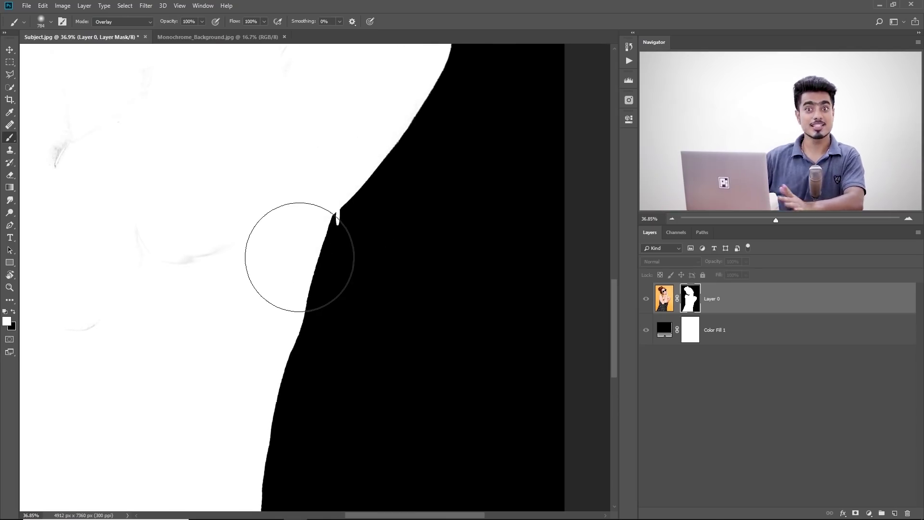
{"action": "left_click_drag", "start_coordinate": [127, 181], "coordinate": [206, 243]}
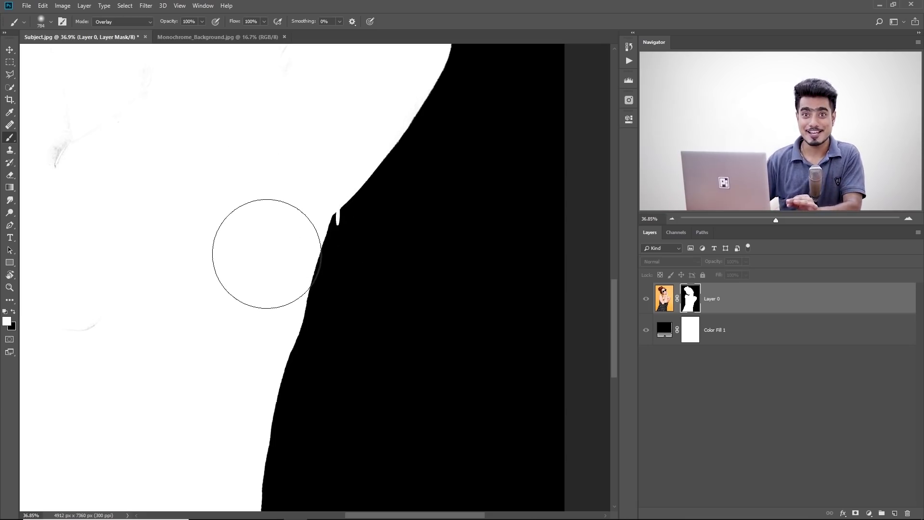
{"action": "left_click_drag", "start_coordinate": [262, 253], "coordinate": [392, 305]}
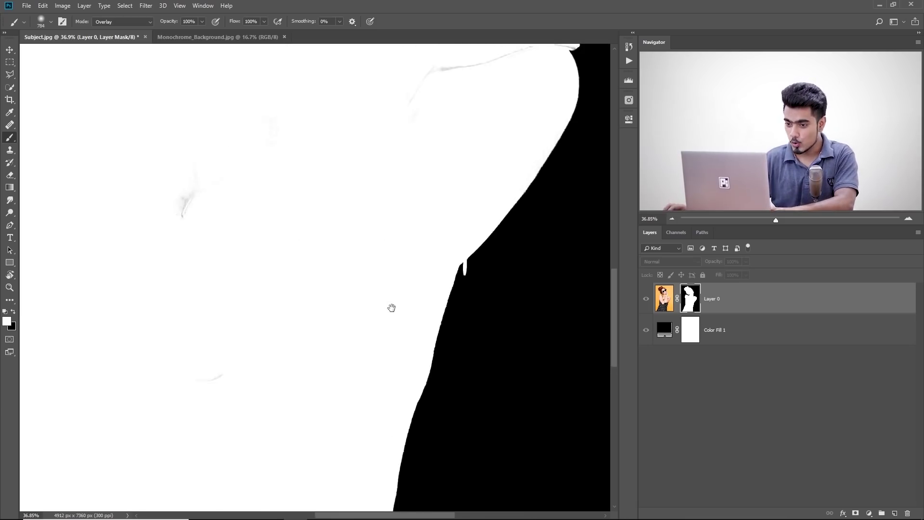
Step: Reduce the brush to 540 px and paint out the remaining gray marks around the elbow crease and lower arm
{"action": "right_click", "coordinate": [268, 268], "text": "alt"}
{"action": "left_click_drag", "start_coordinate": [188, 228], "coordinate": [199, 262]}
{"action": "left_click_drag", "start_coordinate": [223, 417], "coordinate": [287, 268]}
{"action": "left_click_drag", "start_coordinate": [276, 236], "coordinate": [258, 288]}
{"action": "left_click_drag", "start_coordinate": [334, 200], "coordinate": [201, 462]}
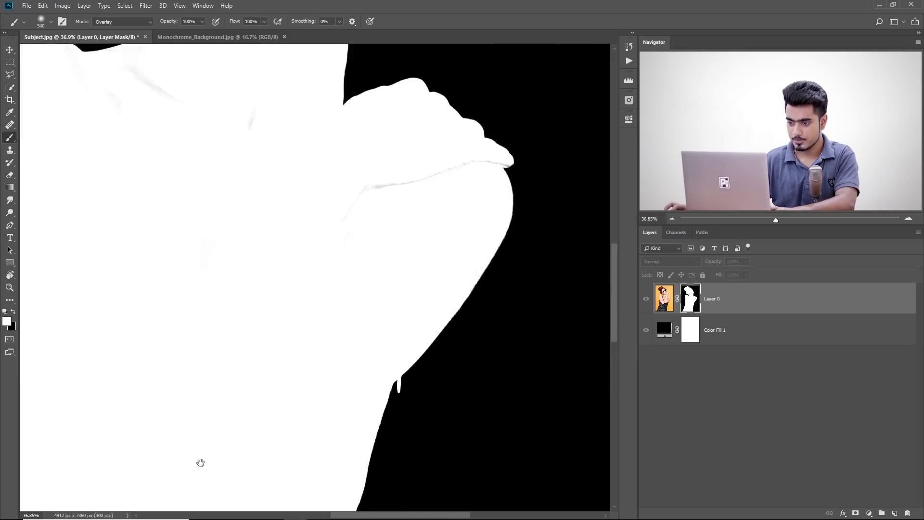
Step: Paint white over the gray crease beneath the hand resting on the upper arm, using a 542 px brush
{"action": "left_click_drag", "start_coordinate": [315, 255], "coordinate": [301, 339]}
{"action": "left_click", "coordinate": [342, 327], "text": "ctrl"}
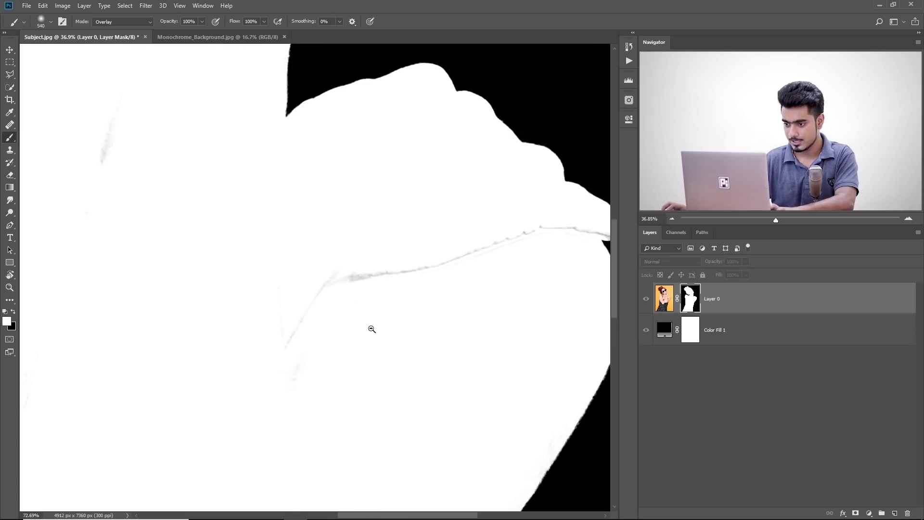
{"action": "left_click_drag", "start_coordinate": [371, 326], "coordinate": [316, 320]}
{"action": "right_click", "coordinate": [280, 316], "text": "alt"}
{"action": "left_click_drag", "start_coordinate": [239, 355], "coordinate": [255, 329]}
{"action": "mouse_move", "coordinate": [354, 271]}
{"action": "left_mouse_down"}
{"action": "mouse_move", "coordinate": [244, 315]}
{"action": "mouse_move", "coordinate": [243, 306]}
{"action": "mouse_move", "coordinate": [255, 272]}
{"action": "mouse_move", "coordinate": [268, 310]}
{"action": "mouse_move", "coordinate": [284, 279]}
{"action": "mouse_move", "coordinate": [340, 260]}
{"action": "mouse_move", "coordinate": [373, 299]}
{"action": "mouse_move", "coordinate": [350, 322]}
{"action": "left_mouse_up"}
{"action": "mouse_move", "coordinate": [284, 303]}
{"action": "left_mouse_down"}
{"action": "mouse_move", "coordinate": [311, 303]}
{"action": "mouse_move", "coordinate": [602, 449]}
{"action": "left_mouse_up"}
Step: Paint white over the gray traces in the mask across the chest, neck and jaw
{"action": "left_click_drag", "start_coordinate": [361, 311], "coordinate": [399, 290]}
{"action": "mouse_move", "coordinate": [298, 281]}
{"action": "left_mouse_down"}
{"action": "mouse_move", "coordinate": [326, 289]}
{"action": "mouse_move", "coordinate": [315, 288]}
{"action": "left_mouse_up"}
{"action": "mouse_move", "coordinate": [290, 245]}
{"action": "left_mouse_down"}
{"action": "mouse_move", "coordinate": [273, 251]}
{"action": "mouse_move", "coordinate": [295, 287]}
{"action": "left_mouse_up"}
{"action": "left_click_drag", "start_coordinate": [201, 274], "coordinate": [427, 378]}
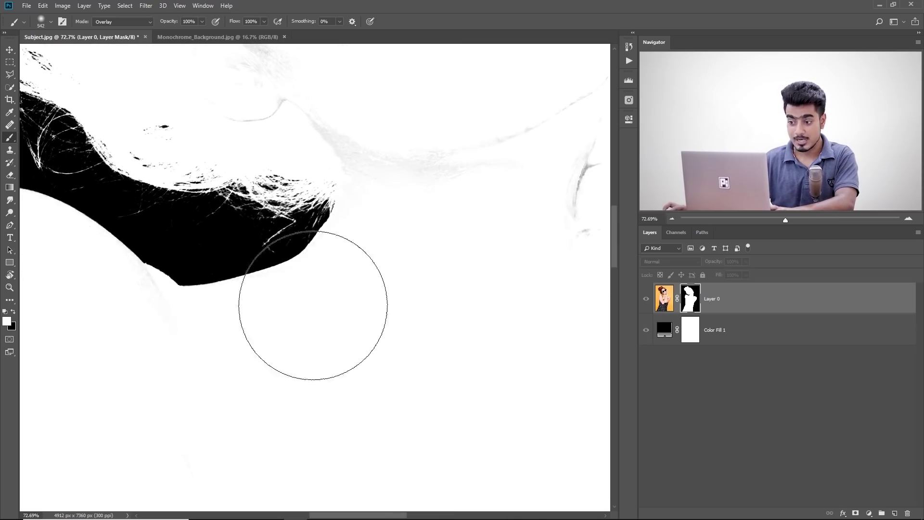
{"action": "left_click_drag", "start_coordinate": [213, 339], "coordinate": [423, 384]}
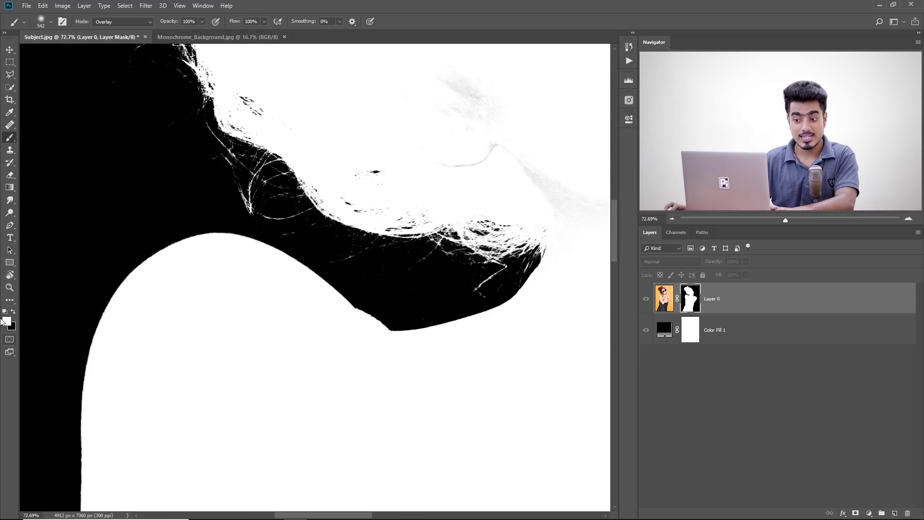
{"action": "left_click_drag", "start_coordinate": [293, 209], "coordinate": [171, 390]}
{"action": "mouse_move", "coordinate": [388, 312]}
{"action": "left_mouse_down"}
{"action": "mouse_move", "coordinate": [337, 256]}
{"action": "mouse_move", "coordinate": [318, 249]}
{"action": "mouse_move", "coordinate": [286, 257]}
{"action": "mouse_move", "coordinate": [415, 309]}
{"action": "mouse_move", "coordinate": [154, 213]}
{"action": "left_mouse_up"}
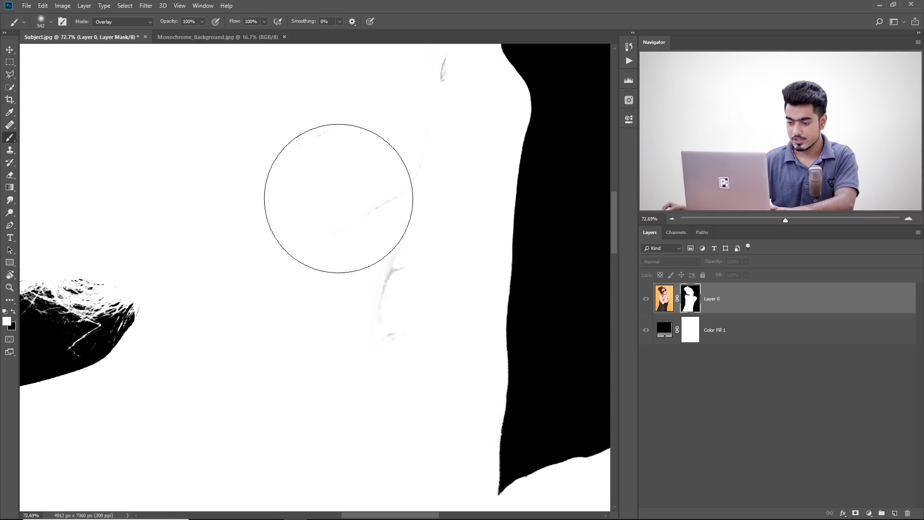
Step: Paint out the faint gray marks inside the face, forehead and hair areas of the mask
{"action": "scroll", "coordinate": [371, 212], "scroll_direction": "up", "scroll_amount": 10}
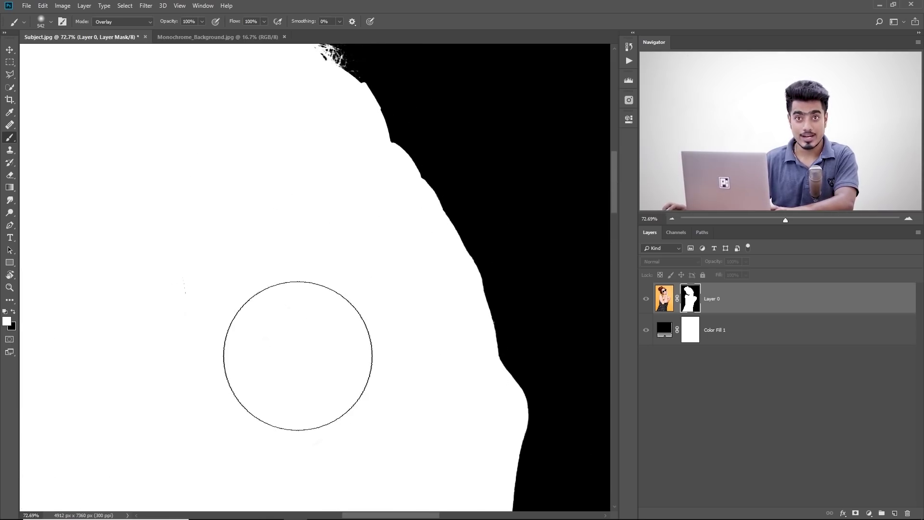
{"action": "left_click_drag", "start_coordinate": [270, 239], "coordinate": [359, 286]}
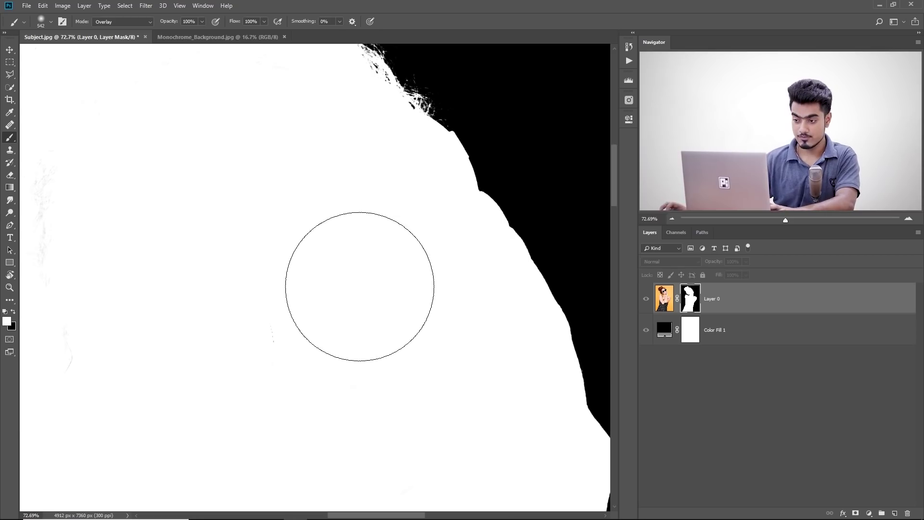
{"action": "left_click_drag", "start_coordinate": [228, 242], "coordinate": [506, 241]}
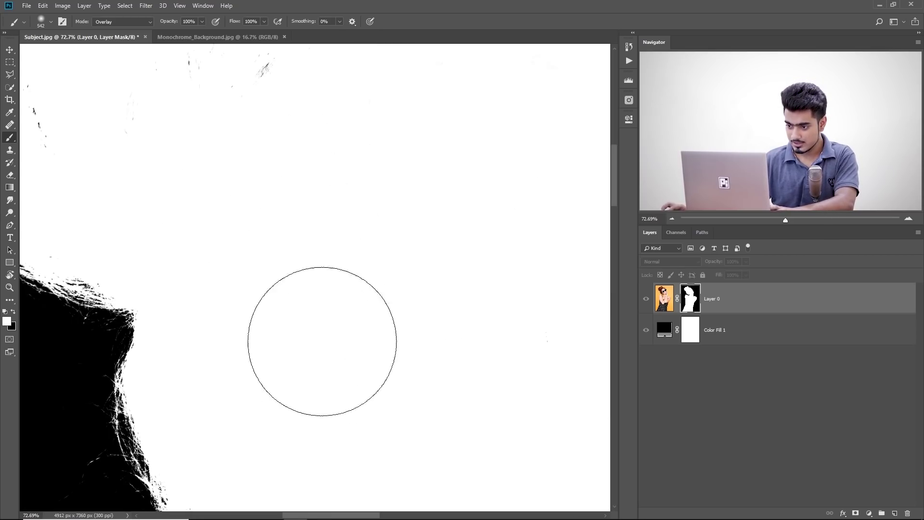
{"action": "left_click_drag", "start_coordinate": [275, 258], "coordinate": [382, 396]}
{"action": "mouse_move", "coordinate": [344, 170]}
{"action": "left_mouse_down"}
{"action": "mouse_move", "coordinate": [347, 196]}
{"action": "mouse_move", "coordinate": [392, 262]}
{"action": "mouse_move", "coordinate": [126, 351]}
{"action": "mouse_move", "coordinate": [410, 177]}
{"action": "left_mouse_up"}
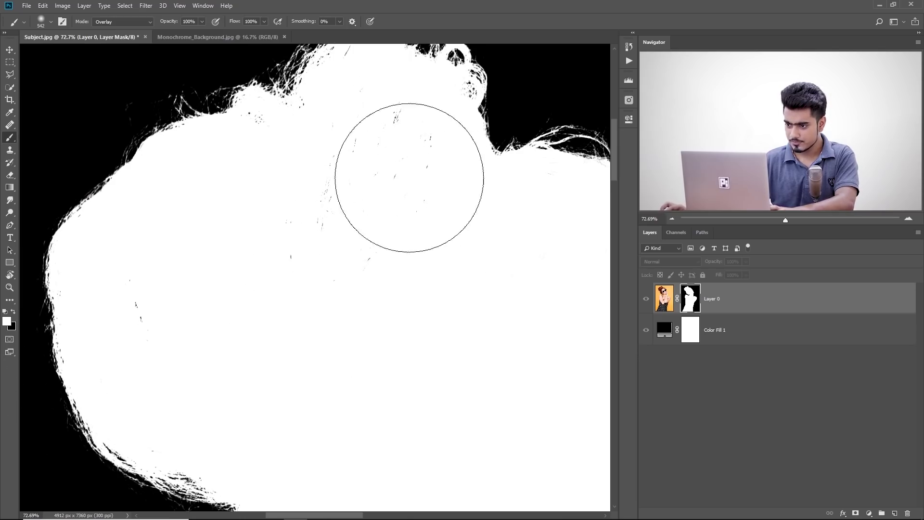
Step: Return the Brush to Normal mode at 377 px and paint white over the dark specks inside the hair bun
{"action": "left_click", "coordinate": [132, 21]}
{"action": "left_click", "coordinate": [111, 25]}
{"action": "mouse_move", "coordinate": [402, 228]}
{"action": "left_mouse_down"}
{"action": "mouse_move", "coordinate": [320, 228]}
{"action": "mouse_move", "coordinate": [346, 176]}
{"action": "mouse_move", "coordinate": [438, 201]}
{"action": "mouse_move", "coordinate": [175, 336]}
{"action": "mouse_move", "coordinate": [164, 313]}
{"action": "left_mouse_up"}
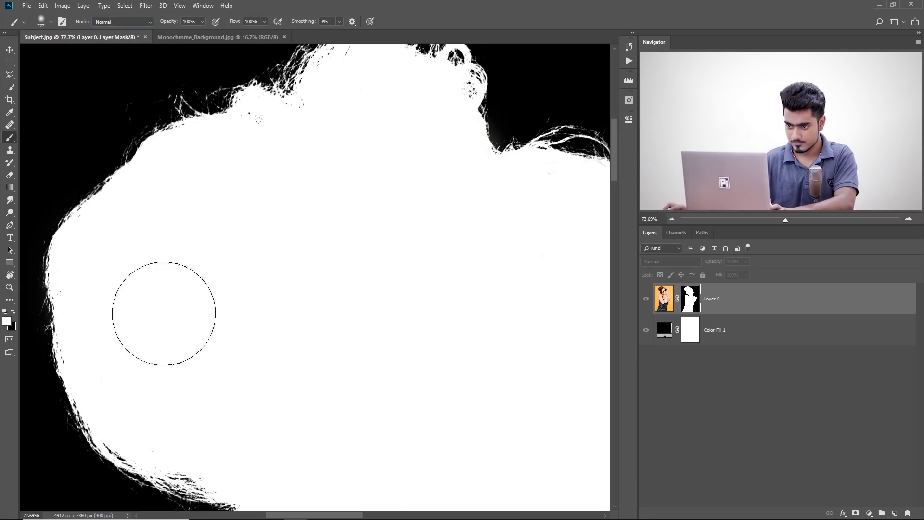
Step: Examine the mask around the hair edges, shoulder and body for leftover specks, finishing with the whole image in view
{"action": "scroll", "coordinate": [388, 273], "scroll_direction": "down", "scroll_amount": 3}
{"action": "left_click_drag", "start_coordinate": [388, 273], "coordinate": [460, 342]}
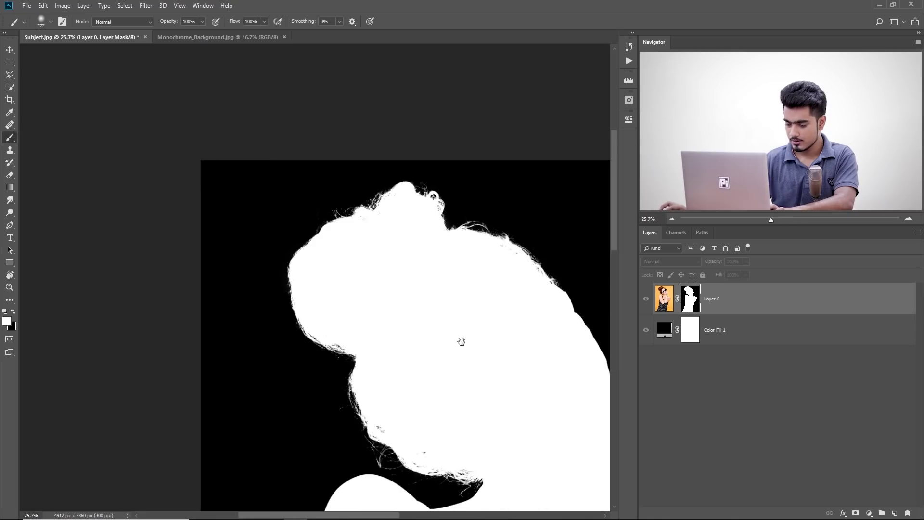
{"action": "scroll", "coordinate": [291, 122], "scroll_direction": "up", "scroll_amount": 5}
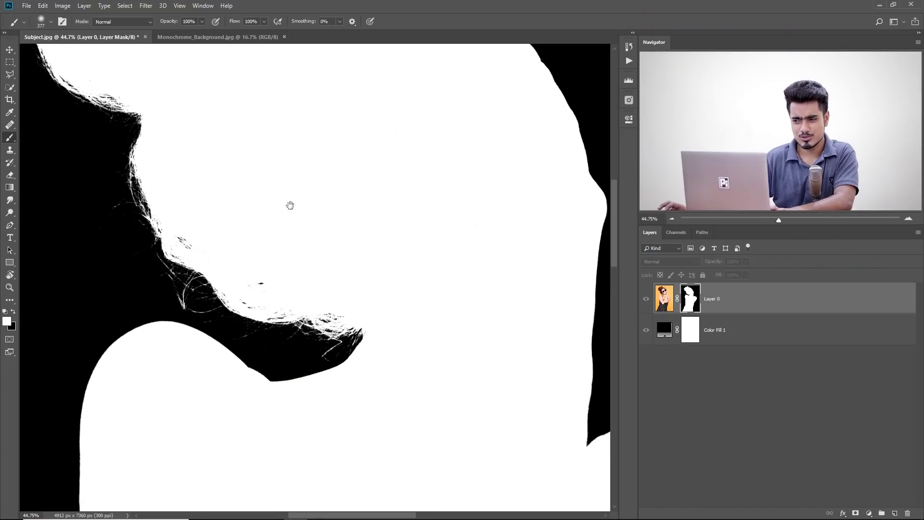
{"action": "left_click_drag", "start_coordinate": [290, 205], "coordinate": [332, 346]}
{"action": "left_click_drag", "start_coordinate": [189, 236], "coordinate": [165, 235]}
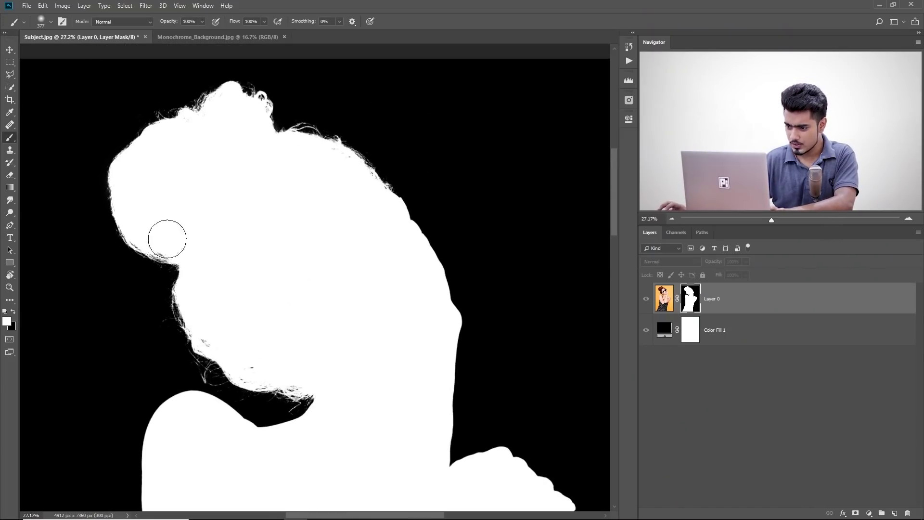
{"action": "left_click_drag", "start_coordinate": [366, 438], "coordinate": [327, 59]}
{"action": "left_click_drag", "start_coordinate": [328, 309], "coordinate": [346, 157]}
{"action": "key", "text": "ctrl+0"}
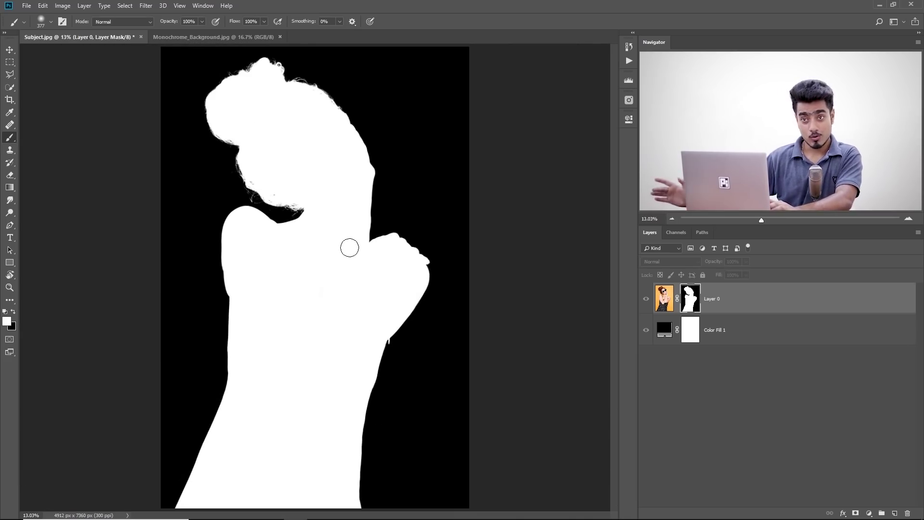
Step: Exit the mask view and copy the masked subject into Monochrome_Background.jpg, replacing the first transferred layer with a fresh paste
{"action": "left_click", "coordinate": [696, 297], "text": "alt"}
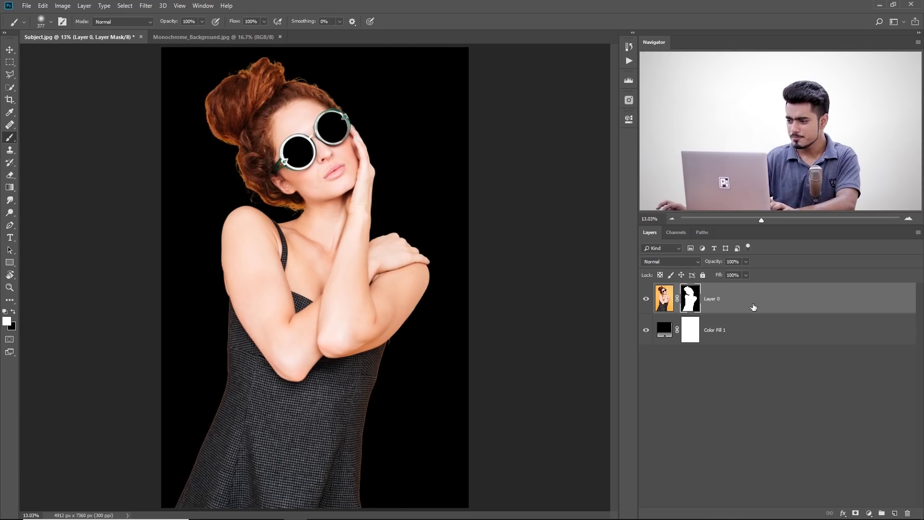
{"action": "left_click_drag", "start_coordinate": [782, 301], "coordinate": [334, 269]}
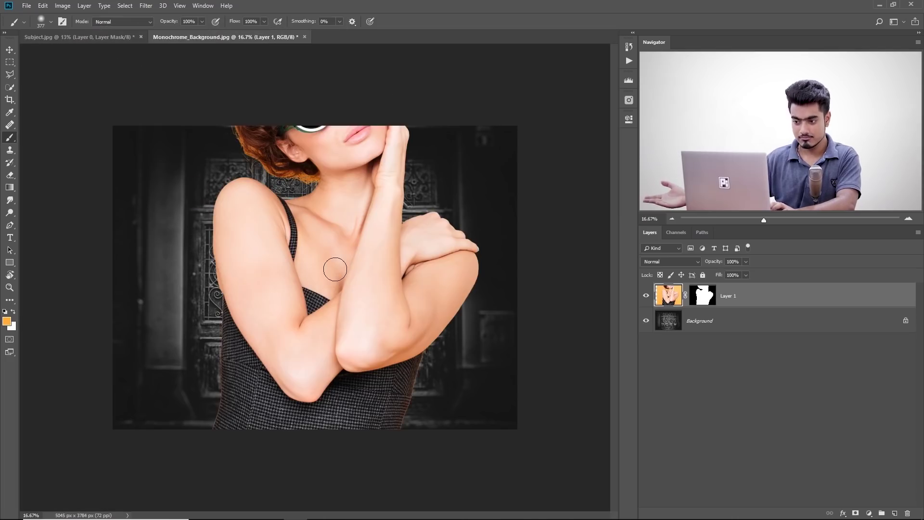
{"action": "left_click_drag", "start_coordinate": [877, 295], "coordinate": [907, 514]}
{"action": "left_click", "coordinate": [79, 37]}
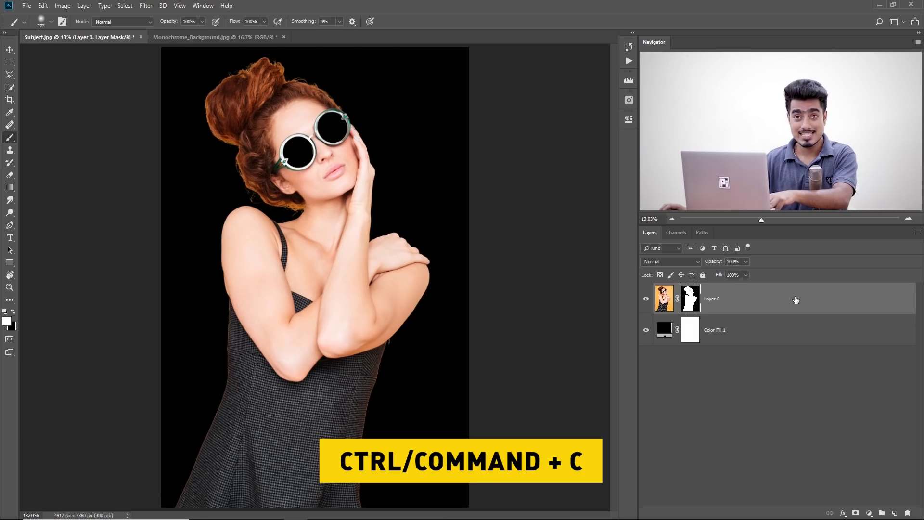
{"action": "left_click", "coordinate": [242, 40]}
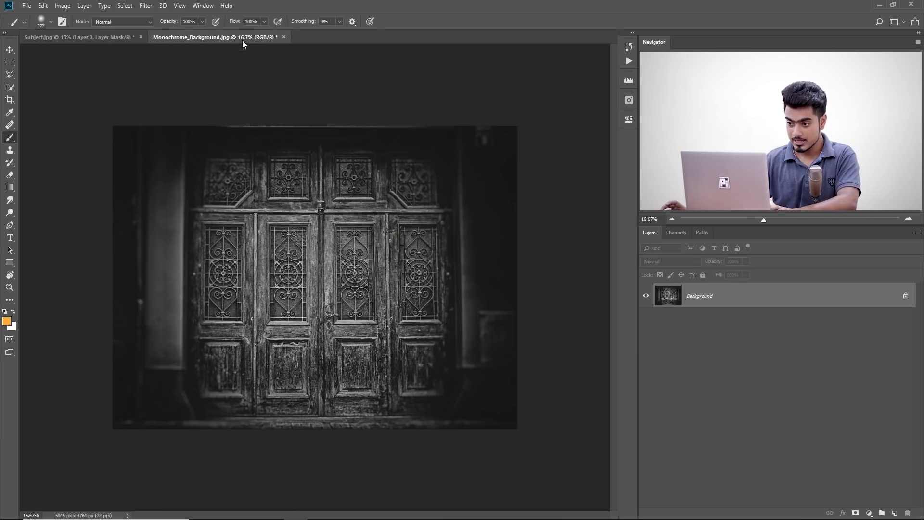
{"action": "key", "text": "ctrl+v"}
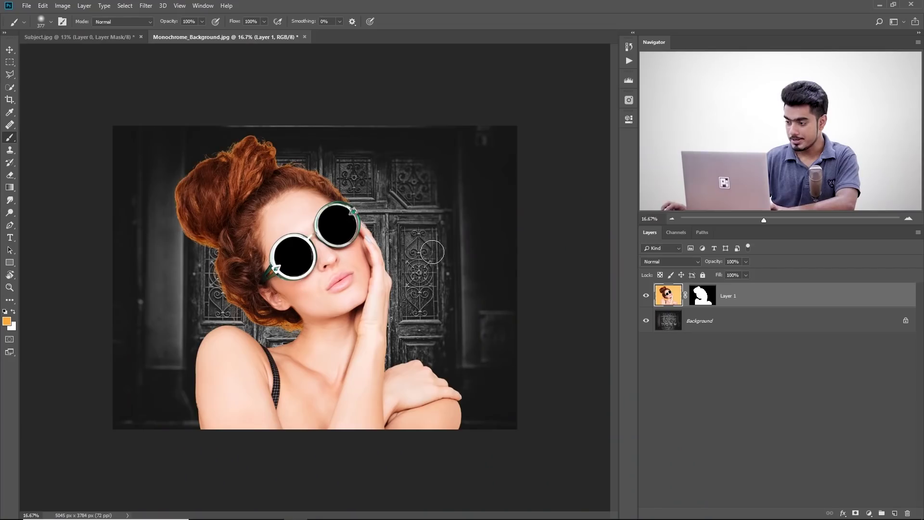
Step: Convert the pasted subject layer to a smart object for Smart Filters
{"action": "left_click_drag", "start_coordinate": [396, 237], "coordinate": [387, 241]}
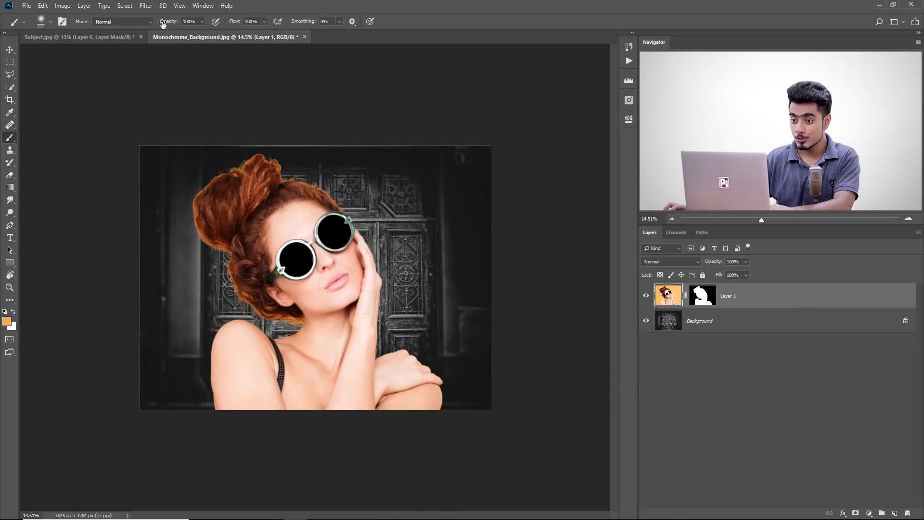
{"action": "left_click", "coordinate": [146, 6]}
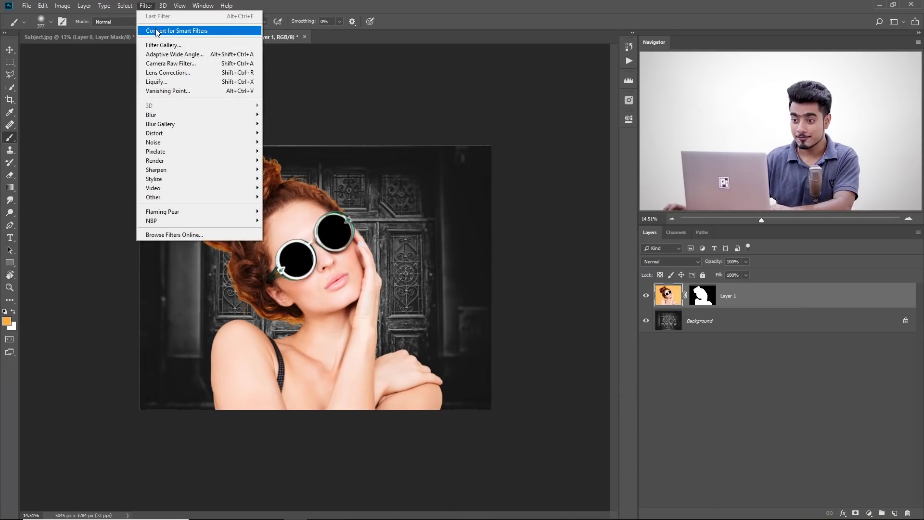
{"action": "left_click", "coordinate": [155, 29]}
{"action": "left_click", "coordinate": [438, 194]}
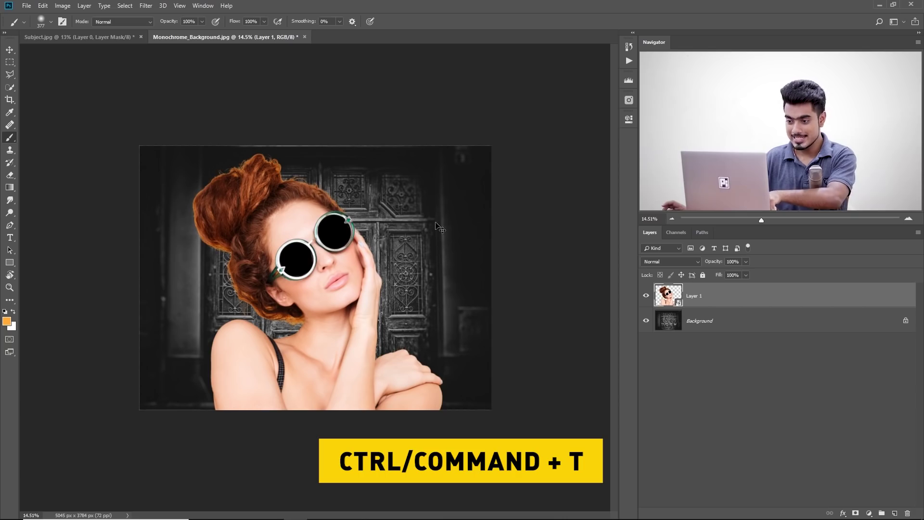
Step: Scale the subject down proportionally to about 25.5% and place her in front of the middle of the door
{"action": "key", "text": "ctrl+t"}
{"action": "left_click_drag", "start_coordinate": [481, 143], "coordinate": [400, 268]}
{"action": "left_click_drag", "start_coordinate": [326, 357], "coordinate": [335, 255]}
{"action": "left_click_drag", "start_coordinate": [404, 181], "coordinate": [378, 219]}
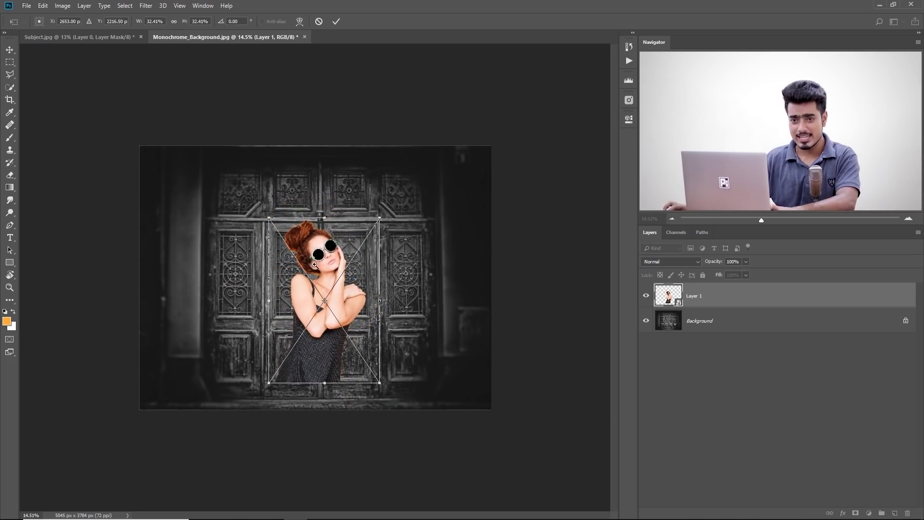
{"action": "scroll", "coordinate": [388, 227], "scroll_direction": "up", "scroll_amount": 4}
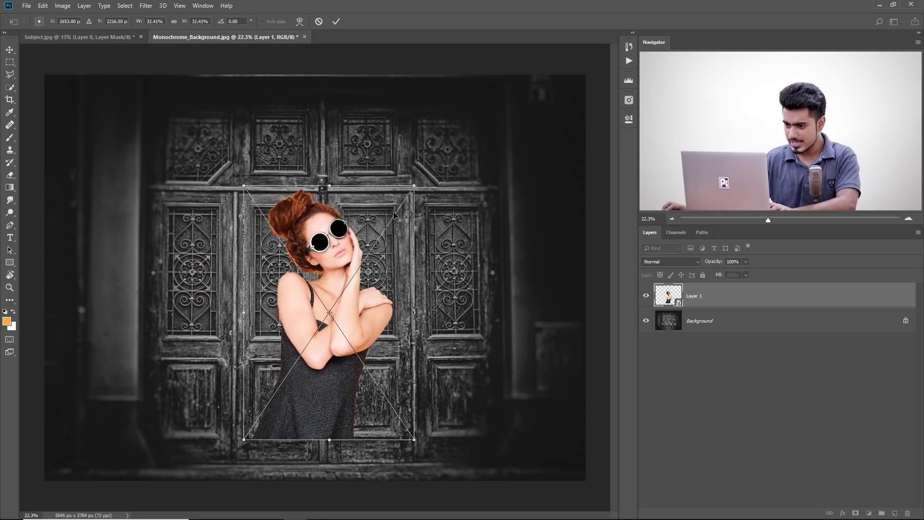
{"action": "left_click_drag", "start_coordinate": [415, 185], "coordinate": [396, 212]}
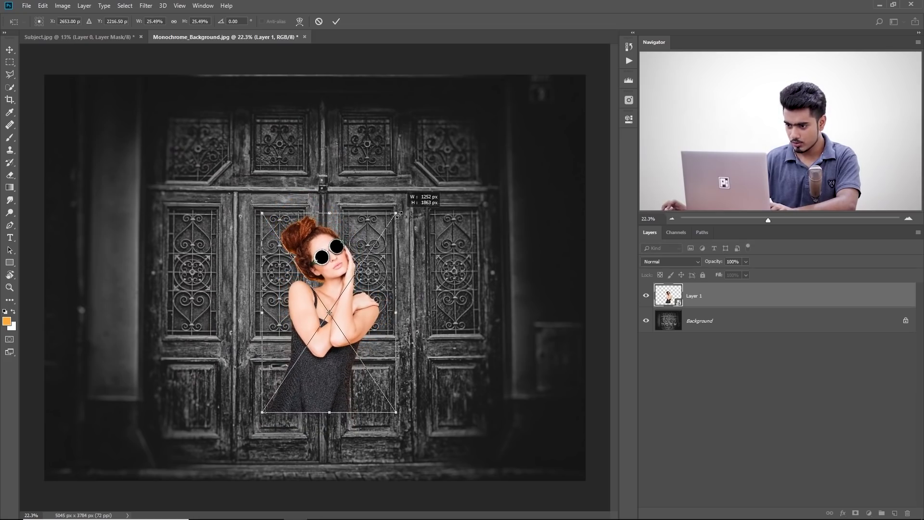
{"action": "left_click_drag", "start_coordinate": [337, 295], "coordinate": [345, 288]}
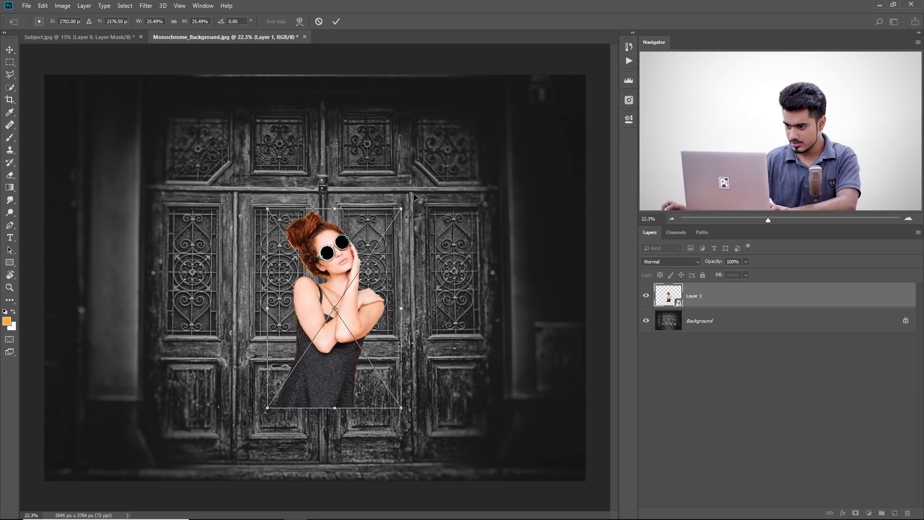
Step: Shrink the subject further to about 22.4%, center her slightly higher against the door and apply the transform
{"action": "left_click_drag", "start_coordinate": [401, 206], "coordinate": [397, 214]}
{"action": "left_click_drag", "start_coordinate": [332, 275], "coordinate": [337, 257]}
{"action": "left_click_drag", "start_coordinate": [402, 196], "coordinate": [398, 202]}
{"action": "left_click_drag", "start_coordinate": [340, 298], "coordinate": [331, 298]}
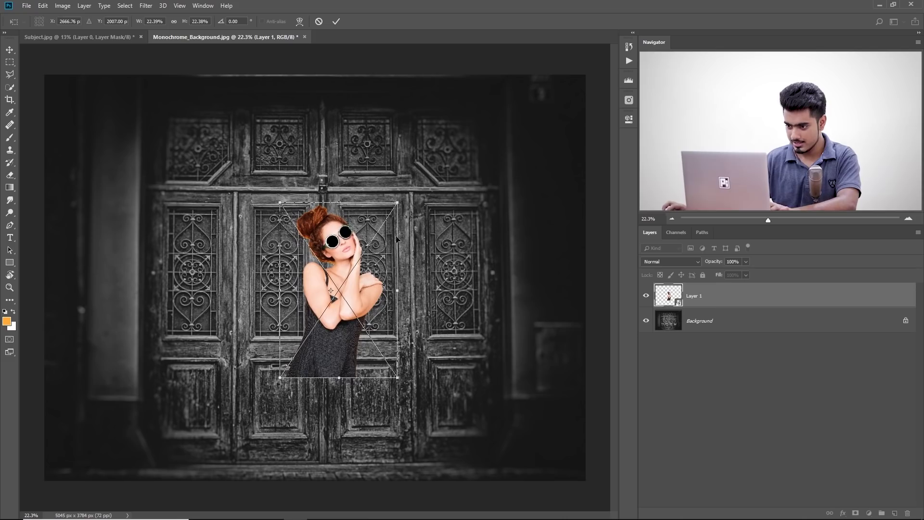
{"action": "left_click_drag", "start_coordinate": [358, 259], "coordinate": [355, 261]}
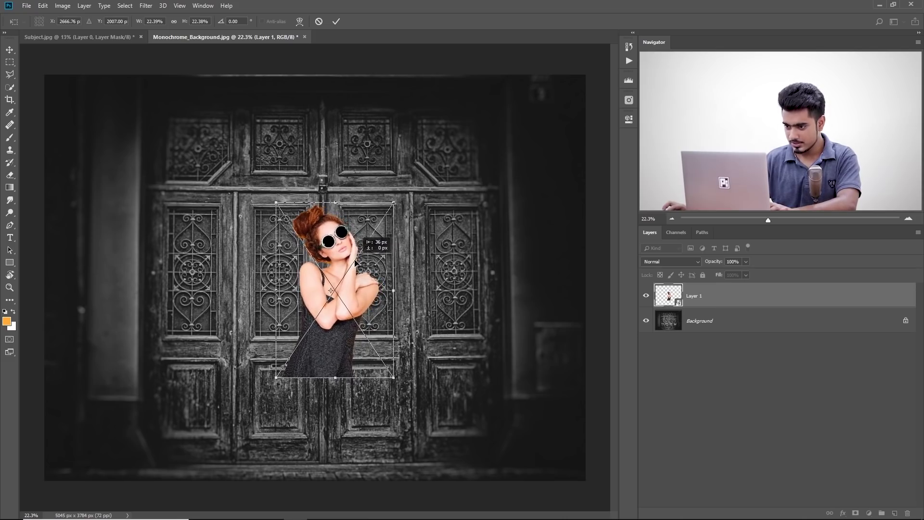
{"action": "key", "text": "Return"}
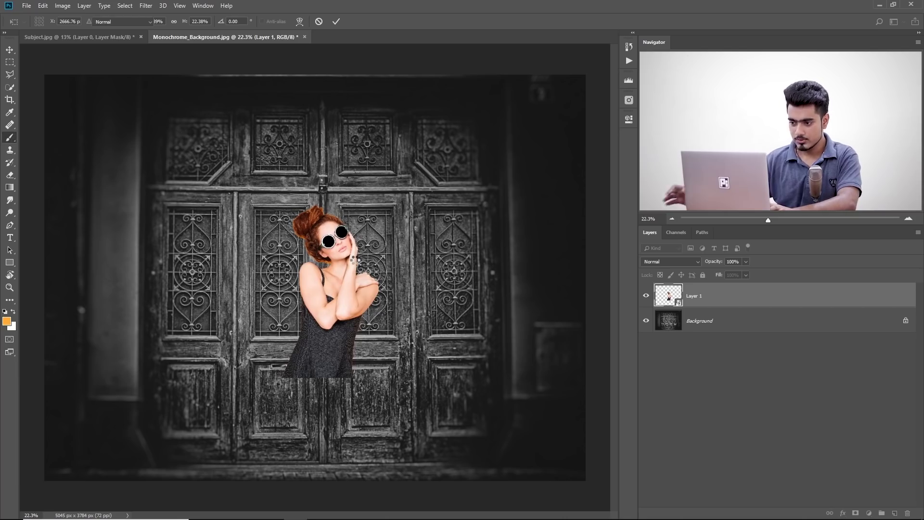
Step: Set up a crop that ends at the lower edge of the subject's dress and trims a little above the door and at the sides
{"action": "key", "text": "b"}
{"action": "left_click_drag", "start_coordinate": [348, 240], "coordinate": [333, 245]}
{"action": "key", "text": "c"}
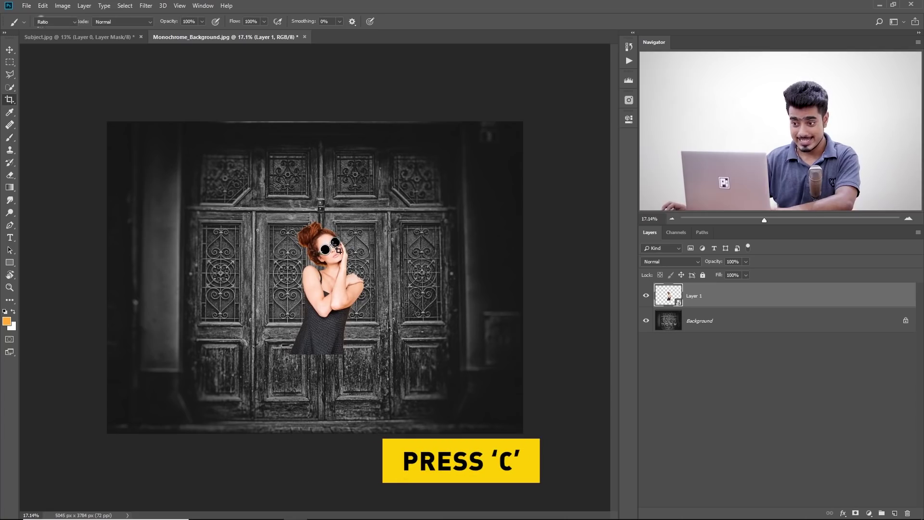
{"action": "mouse_move", "coordinate": [108, 278]}
{"action": "left_mouse_down"}
{"action": "mouse_move", "coordinate": [147, 278]}
{"action": "mouse_move", "coordinate": [124, 278]}
{"action": "left_mouse_up"}
{"action": "left_click_drag", "start_coordinate": [311, 432], "coordinate": [312, 392]}
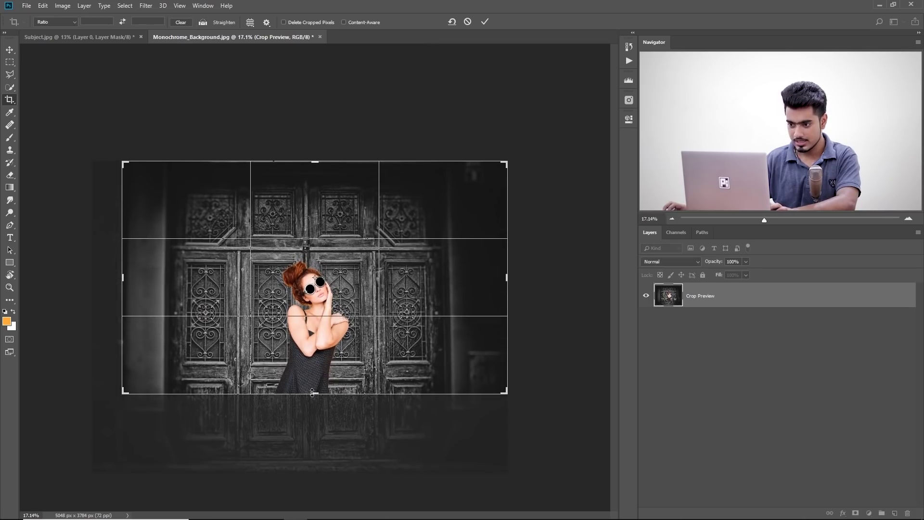
{"action": "left_click_drag", "start_coordinate": [315, 156], "coordinate": [316, 167]}
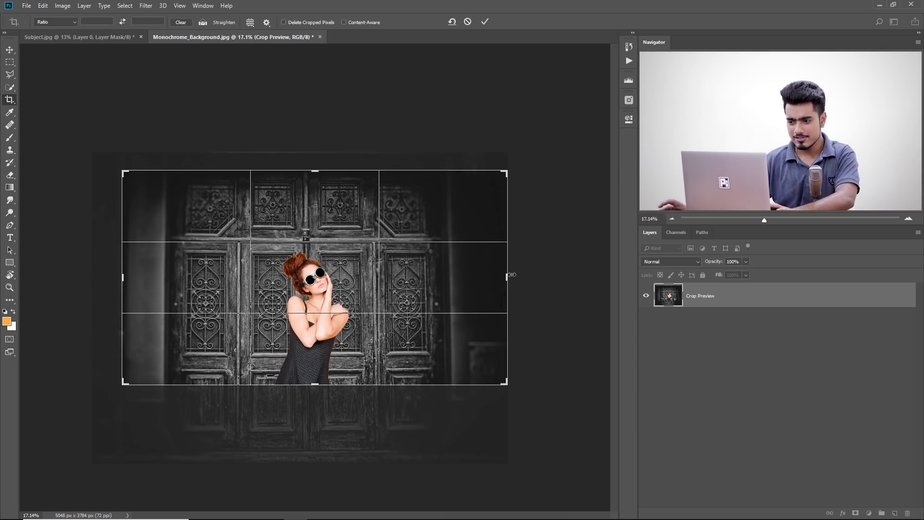
Step: Narrow the crop from both sides around the door to about 3177 px wide and apply it
{"action": "left_click_drag", "start_coordinate": [513, 277], "coordinate": [477, 277]}
{"action": "left_click_drag", "start_coordinate": [154, 280], "coordinate": [182, 282]}
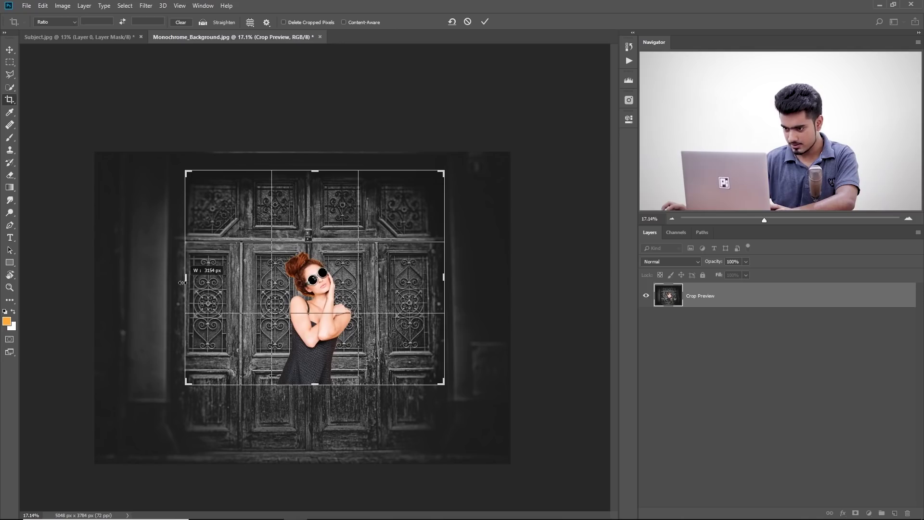
{"action": "left_click_drag", "start_coordinate": [181, 283], "coordinate": [181, 283]}
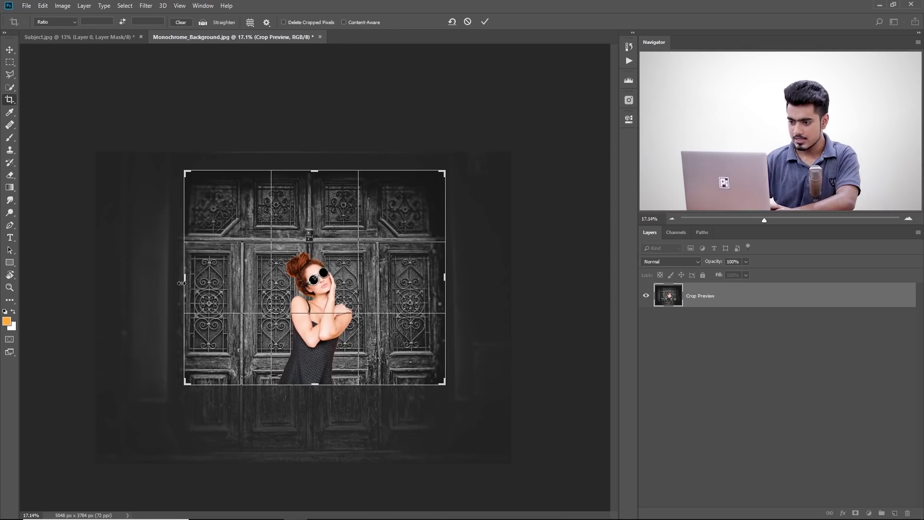
{"action": "key", "text": "Return"}
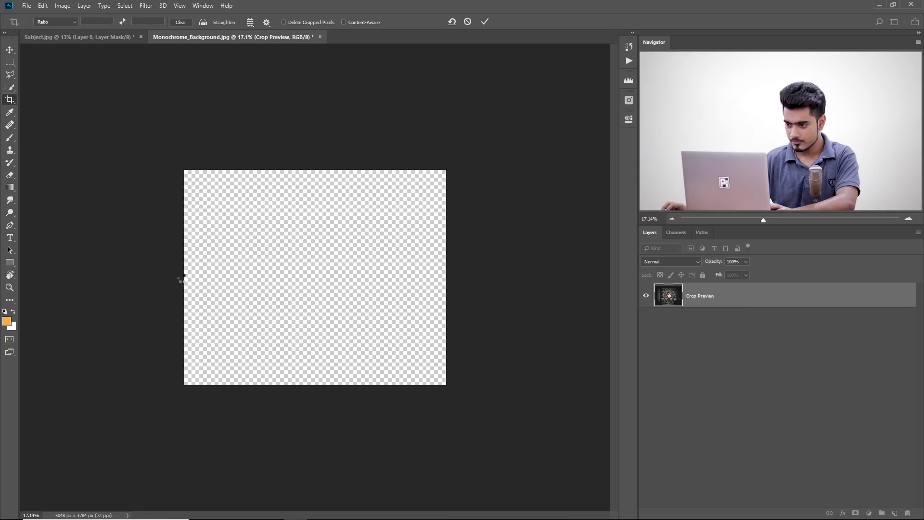
{"action": "key", "text": "ctrl+0"}
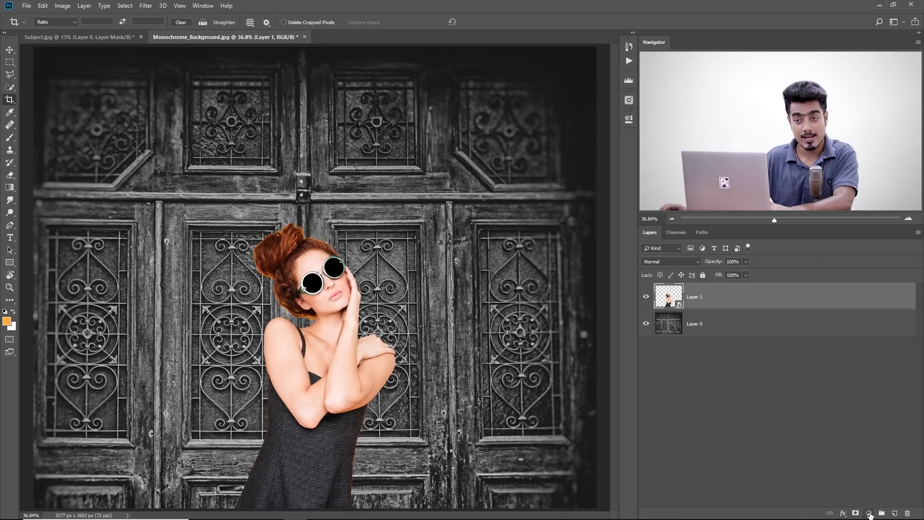
Step: Add a Gradient Map adjustment layer above Layer 1 and clip it to the subject
{"action": "left_click", "coordinate": [870, 513]}
{"action": "left_click", "coordinate": [872, 498]}
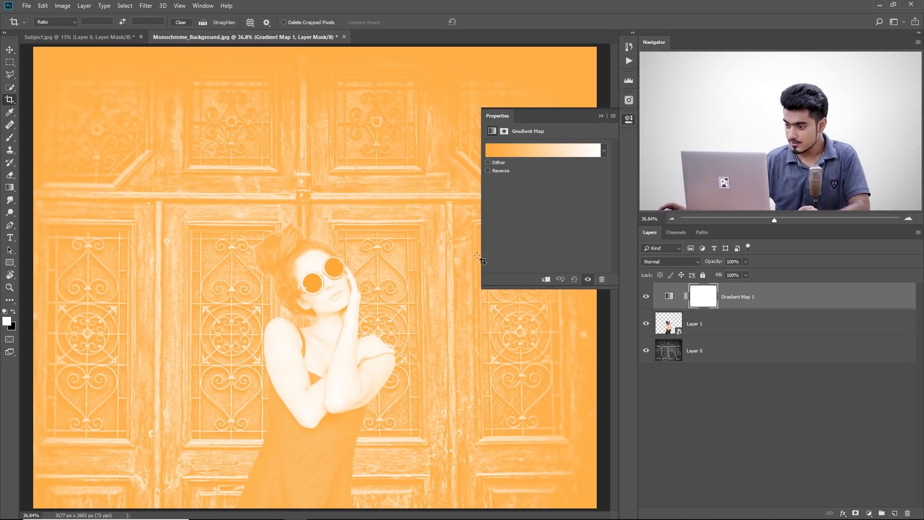
{"action": "left_click", "coordinate": [546, 279]}
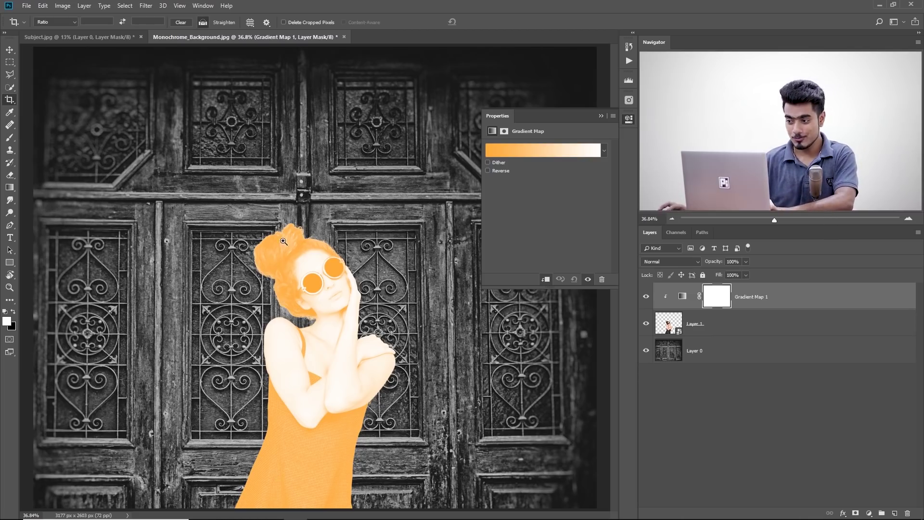
Step: Inspect the gradient map's orange-to-white gradient in the Gradient Editor and close the editor
{"action": "scroll", "coordinate": [292, 239], "scroll_direction": "up", "scroll_amount": 1}
{"action": "left_click", "coordinate": [576, 150]}
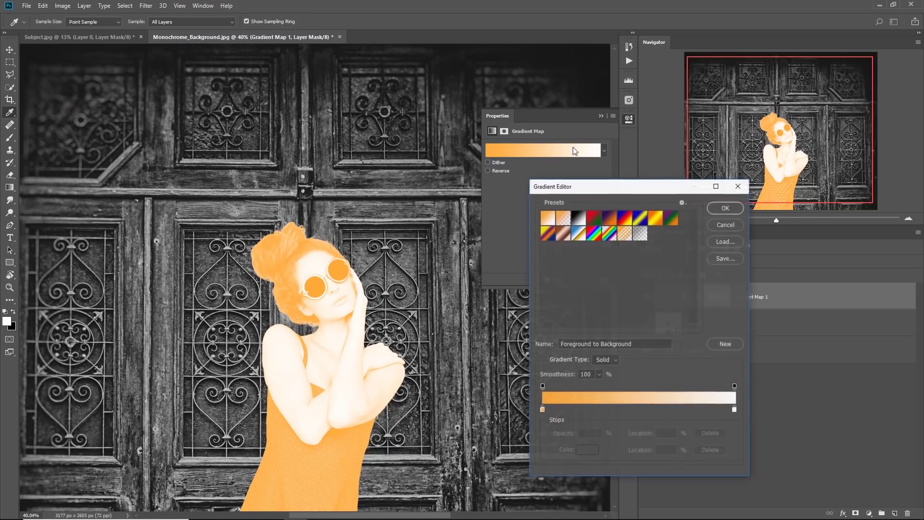
{"action": "left_click_drag", "start_coordinate": [591, 184], "coordinate": [564, 193]}
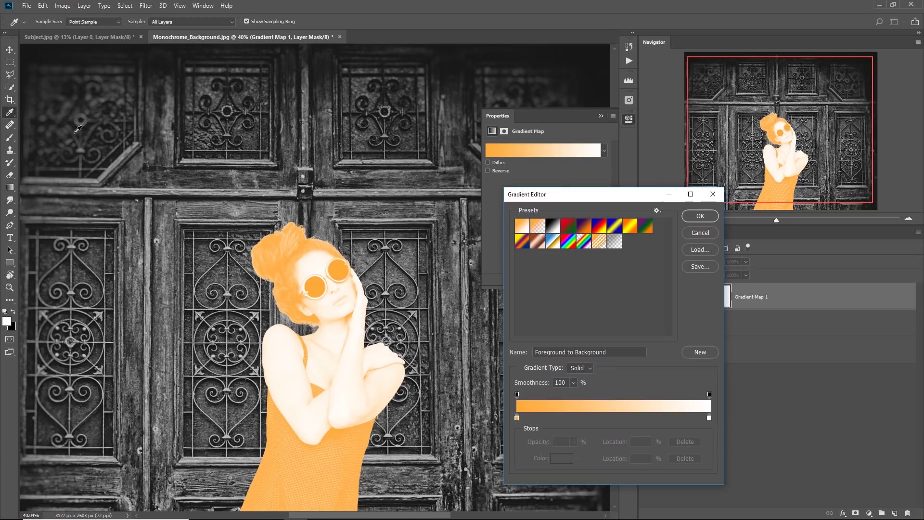
{"action": "left_click", "coordinate": [699, 217]}
{"action": "key", "text": "c"}
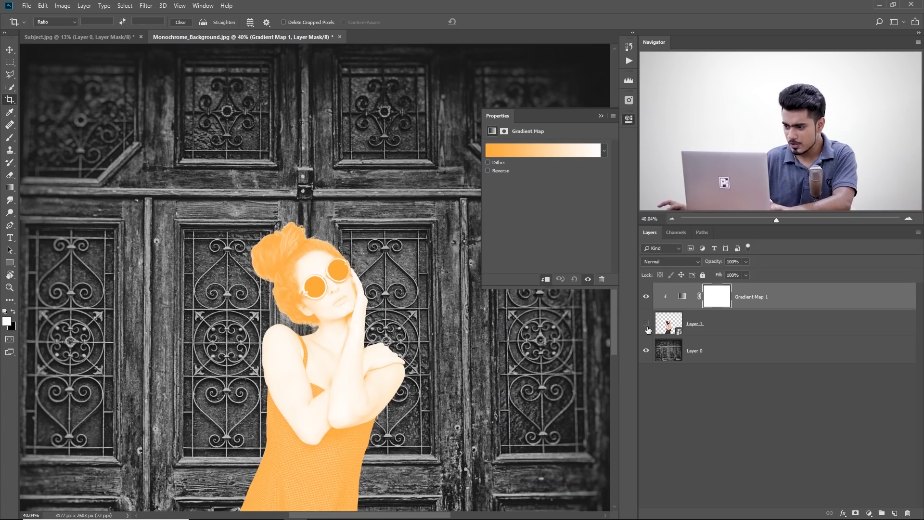
Step: Hide the subject's Layer 1 and add a Curves adjustment layer directly above the door background, Layer 0
{"action": "left_click", "coordinate": [646, 325]}
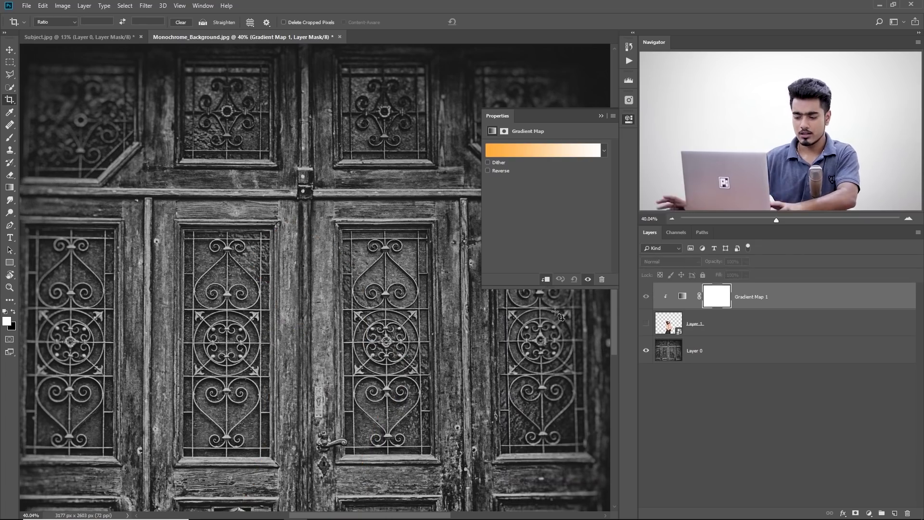
{"action": "left_click_drag", "start_coordinate": [329, 169], "coordinate": [371, 182]}
{"action": "key", "text": "ctrl+0"}
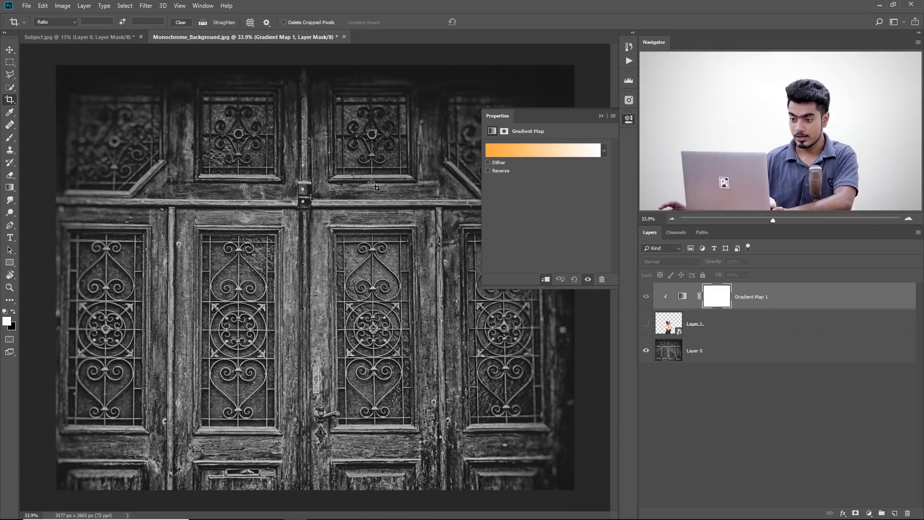
{"action": "left_click", "coordinate": [748, 352]}
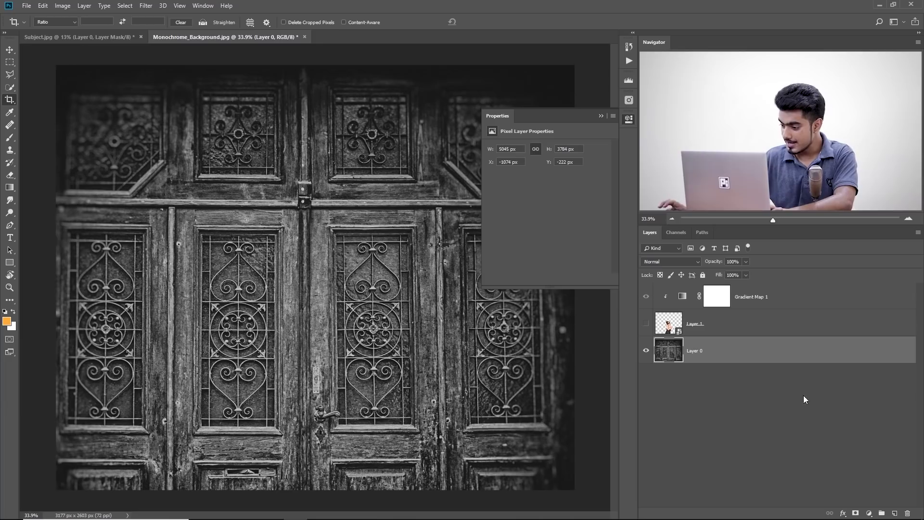
{"action": "left_click", "coordinate": [869, 513]}
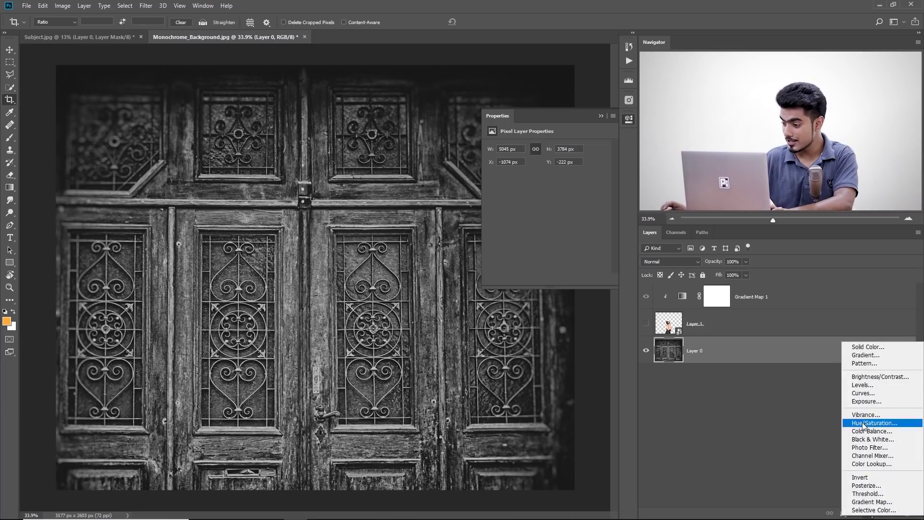
{"action": "left_click", "coordinate": [864, 393]}
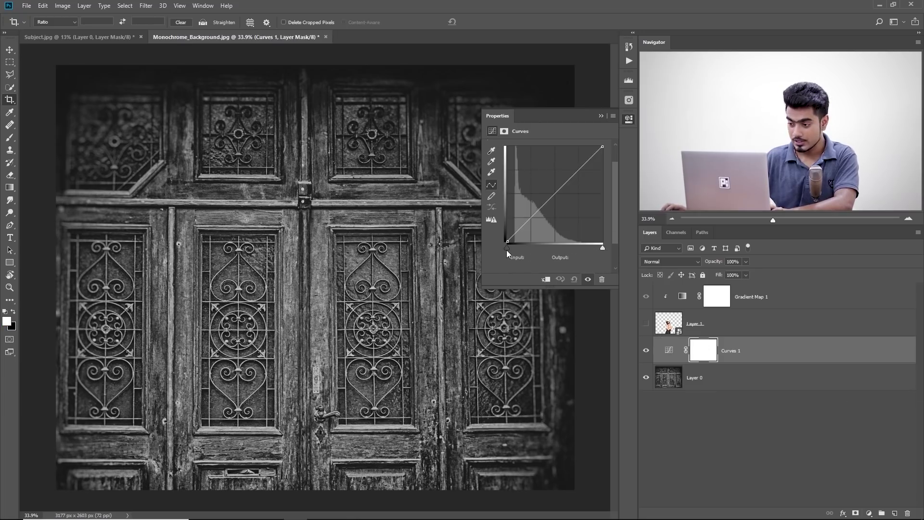
Step: Raise the Curves black point to slightly above input 199 at output 0 to isolate the door's brightest pixels
{"action": "left_click_drag", "start_coordinate": [507, 250], "coordinate": [582, 255]}
{"action": "left_click_drag", "start_coordinate": [240, 307], "coordinate": [308, 305]}
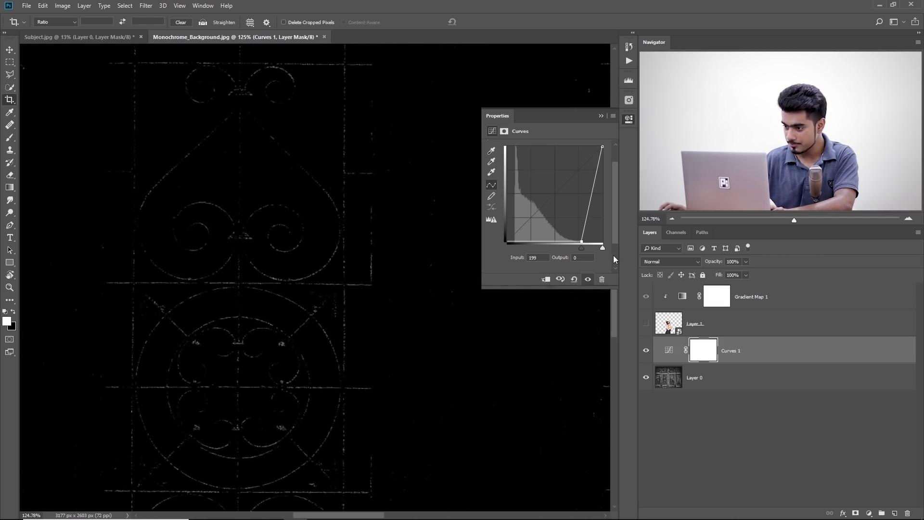
{"action": "left_click_drag", "start_coordinate": [582, 249], "coordinate": [586, 249]}
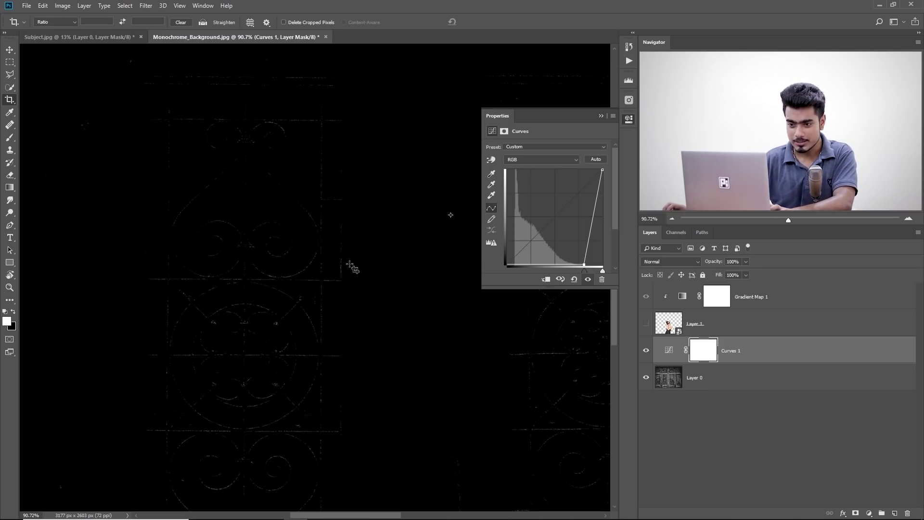
Step: Place a color sampler on one of the brightest pixels along the door grille's horizontal bar
{"action": "left_click", "coordinate": [9, 114]}
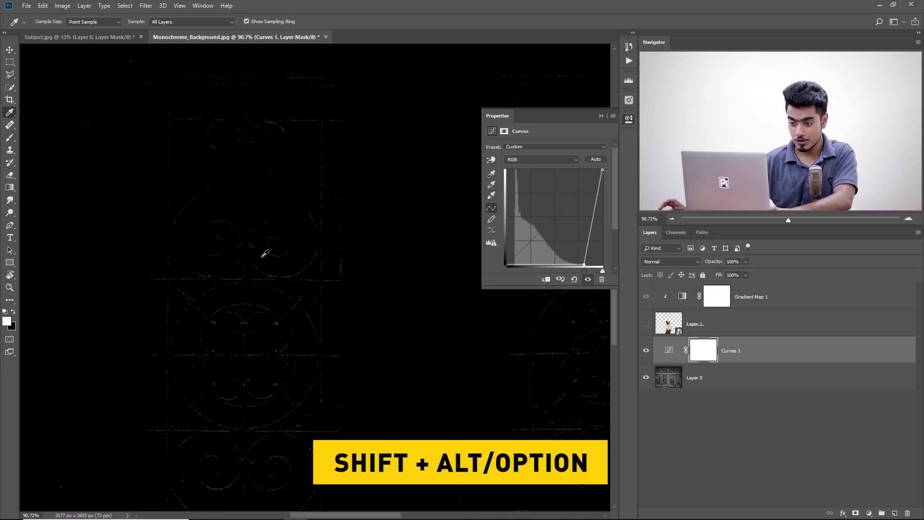
{"action": "left_click_drag", "start_coordinate": [262, 275], "coordinate": [319, 280]}
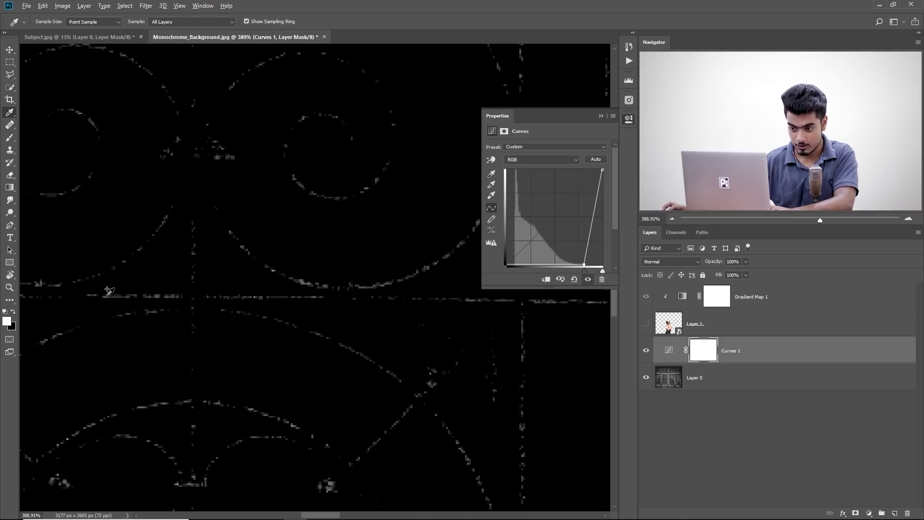
{"action": "left_click", "coordinate": [108, 295], "text": "shift"}
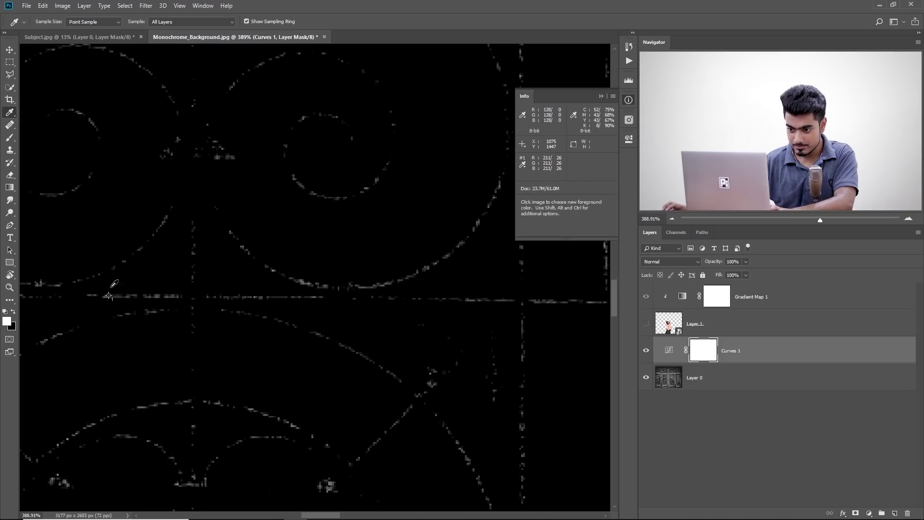
{"action": "left_click_drag", "start_coordinate": [253, 261], "coordinate": [192, 262]}
{"action": "left_click_drag", "start_coordinate": [335, 220], "coordinate": [310, 221]}
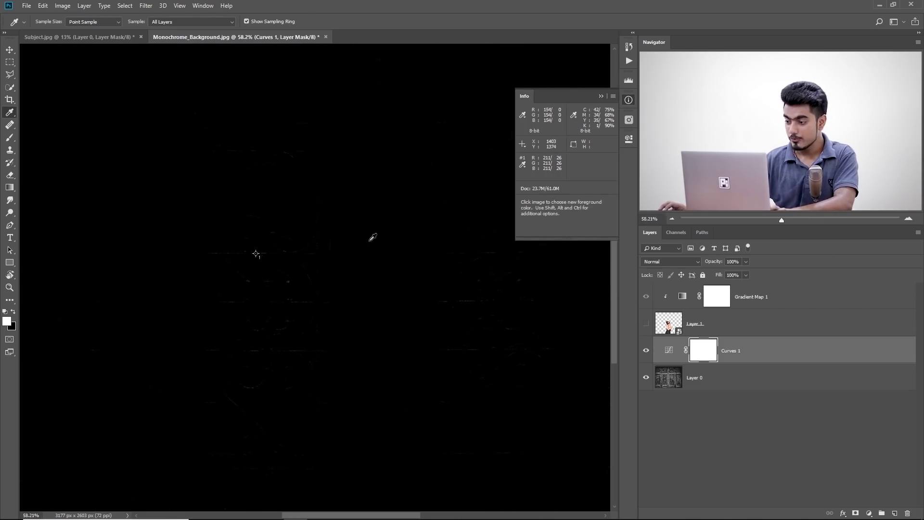
Step: Return the Curves black point to input 0 and lower its white point until only the door's darkest pixels remain visible
{"action": "double_click", "coordinate": [670, 352]}
{"action": "left_click_drag", "start_coordinate": [582, 291], "coordinate": [488, 290]}
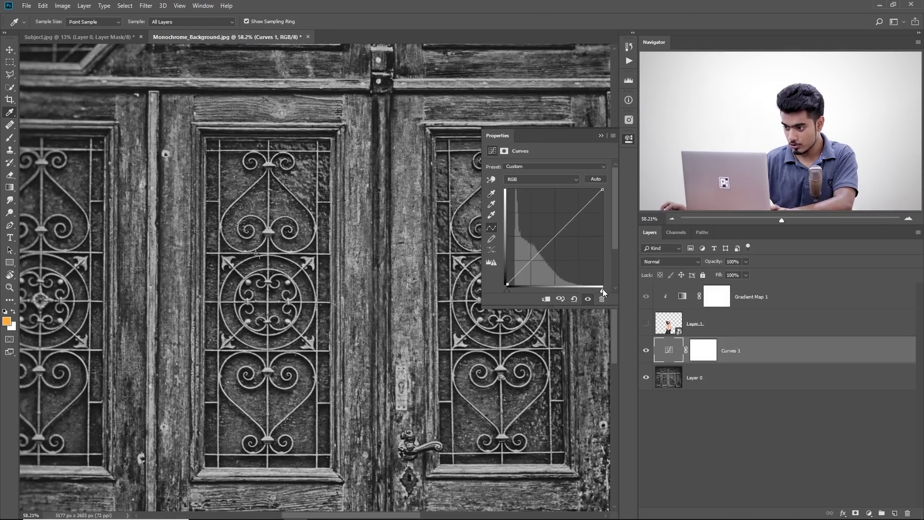
{"action": "left_click_drag", "start_coordinate": [603, 289], "coordinate": [514, 290]}
{"action": "left_click_drag", "start_coordinate": [286, 206], "coordinate": [22, 389]}
{"action": "left_click_drag", "start_coordinate": [207, 319], "coordinate": [216, 299]}
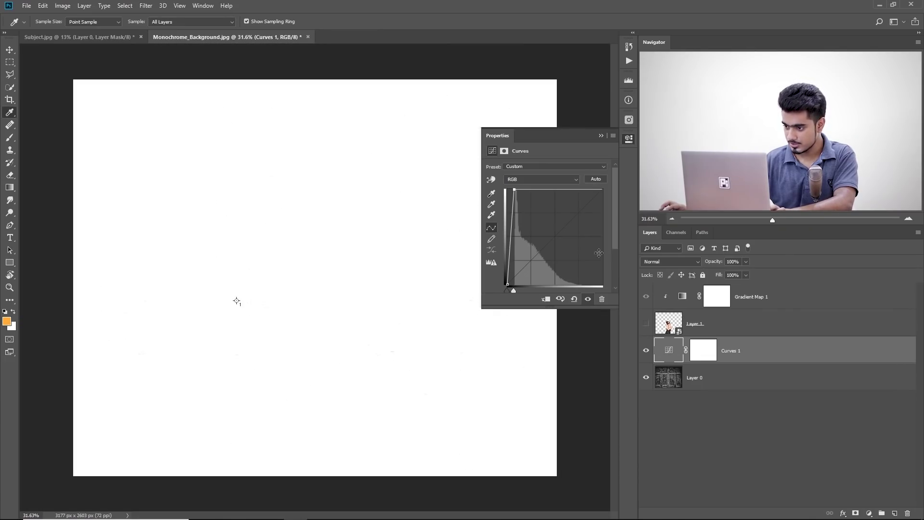
{"action": "left_click_drag", "start_coordinate": [518, 289], "coordinate": [515, 290]}
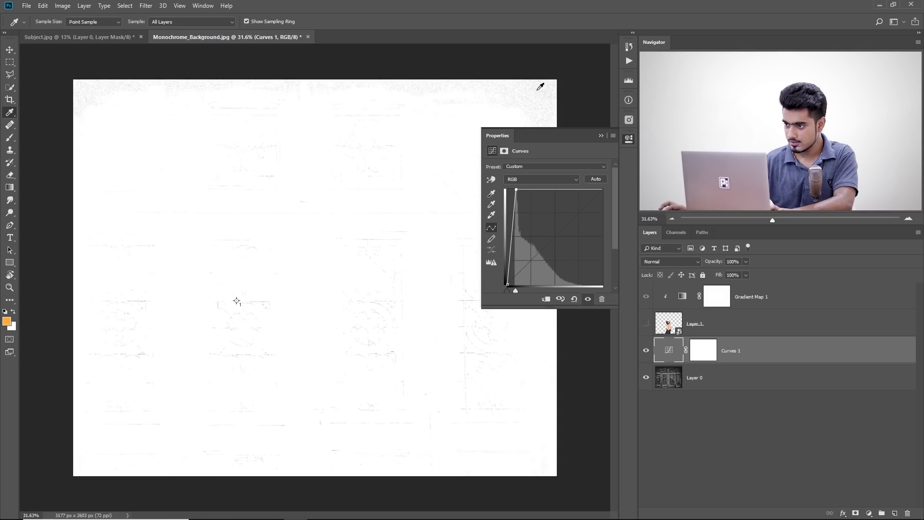
Step: Place a second color sampler on a very dark pixel beside the grille's horizontal bar and delete the Curves 1 layer
{"action": "left_click_drag", "start_coordinate": [277, 302], "coordinate": [330, 299]}
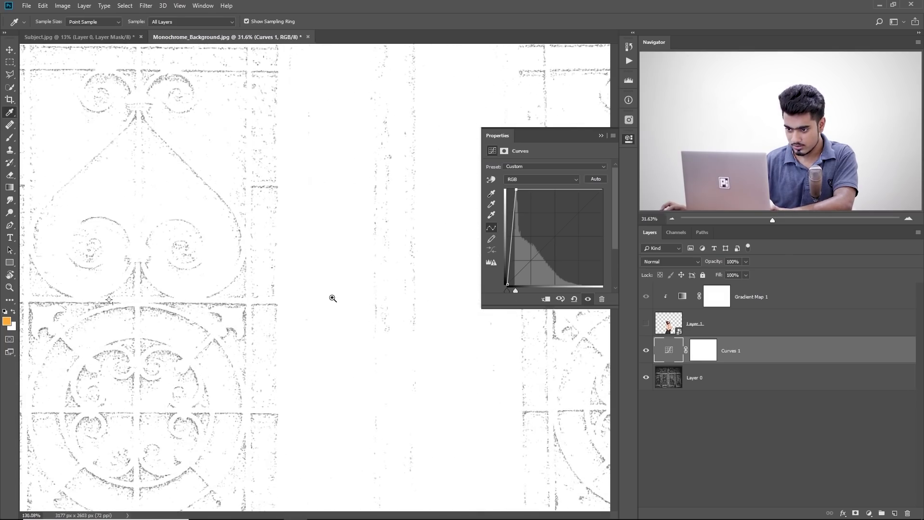
{"action": "left_click_drag", "start_coordinate": [137, 301], "coordinate": [174, 306]}
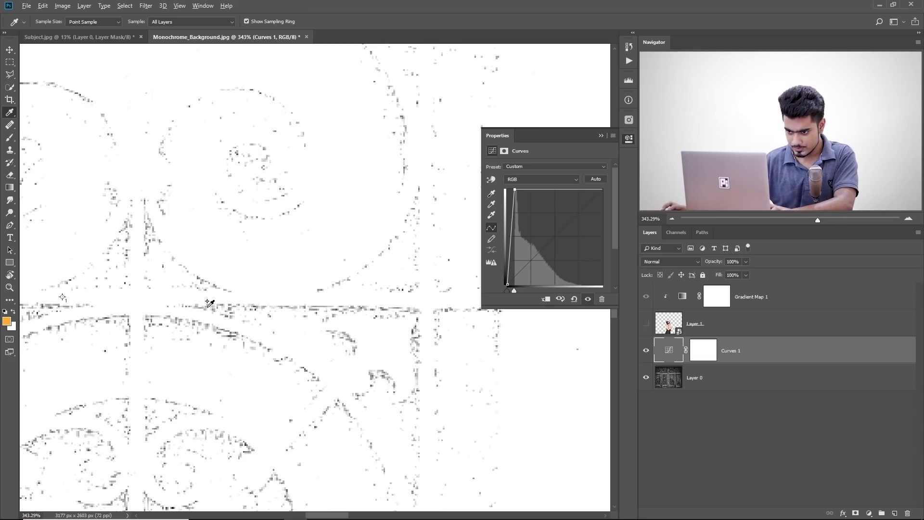
{"action": "key", "text": "F8"}
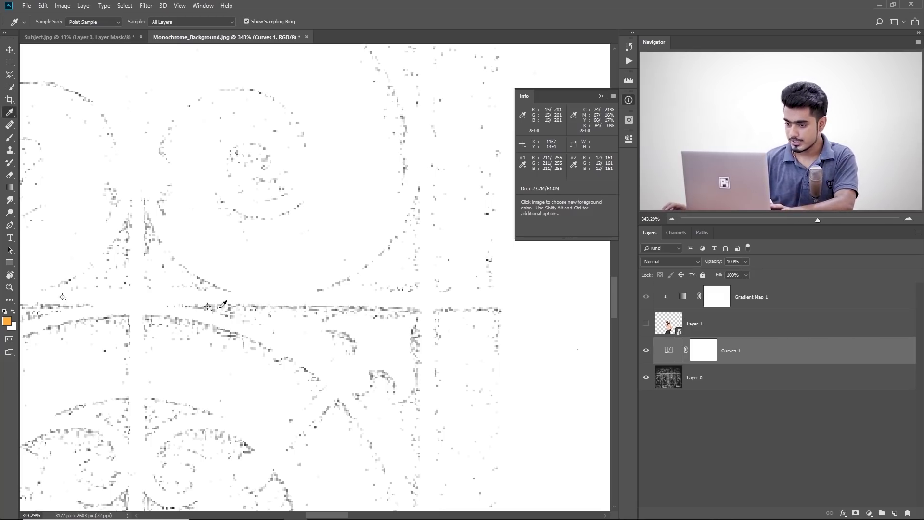
{"action": "left_click_drag", "start_coordinate": [661, 352], "coordinate": [909, 513]}
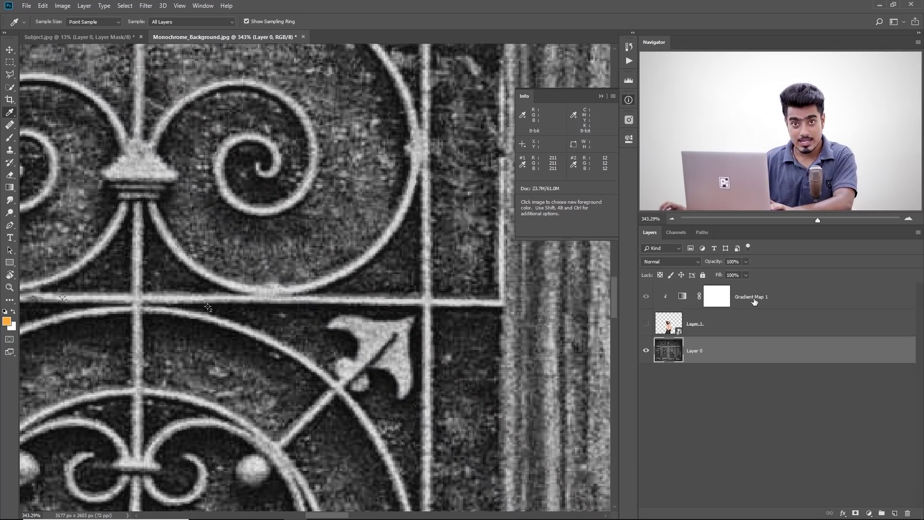
Step: Select the Gradient Map 1 layer and display its gradient settings
{"action": "left_click", "coordinate": [684, 299]}
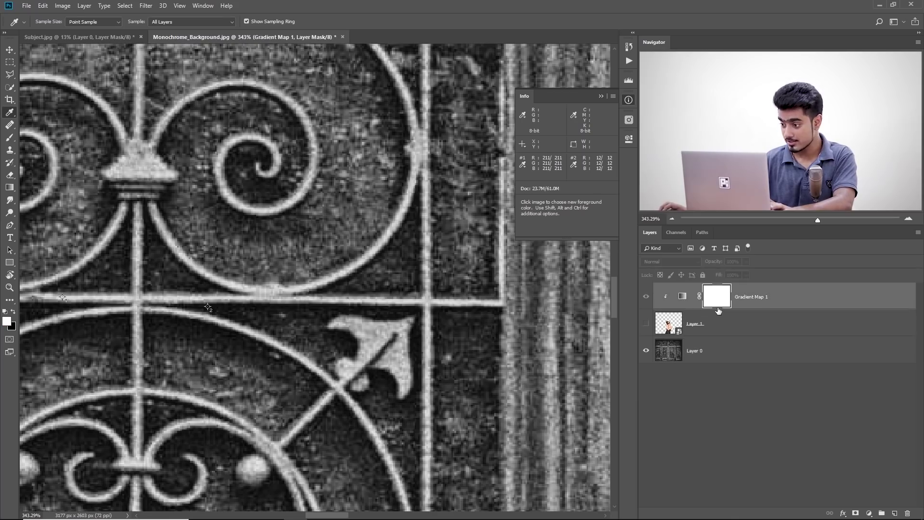
{"action": "double_click", "coordinate": [684, 299]}
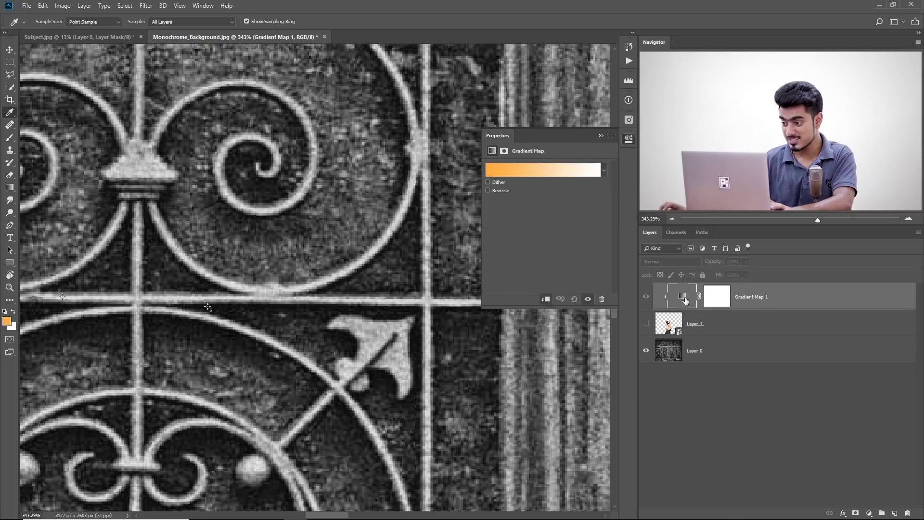
{"action": "left_click", "coordinate": [717, 303]}
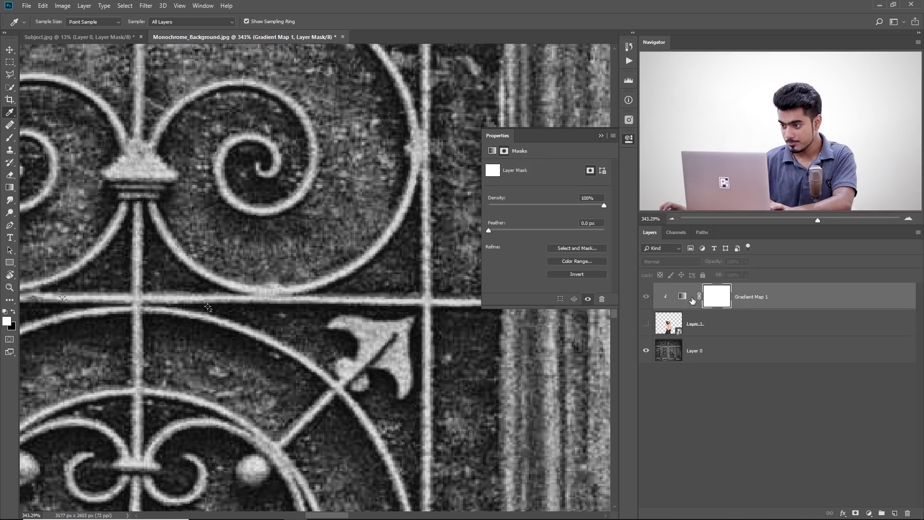
{"action": "left_click", "coordinate": [492, 150]}
{"action": "left_click", "coordinate": [506, 171]}
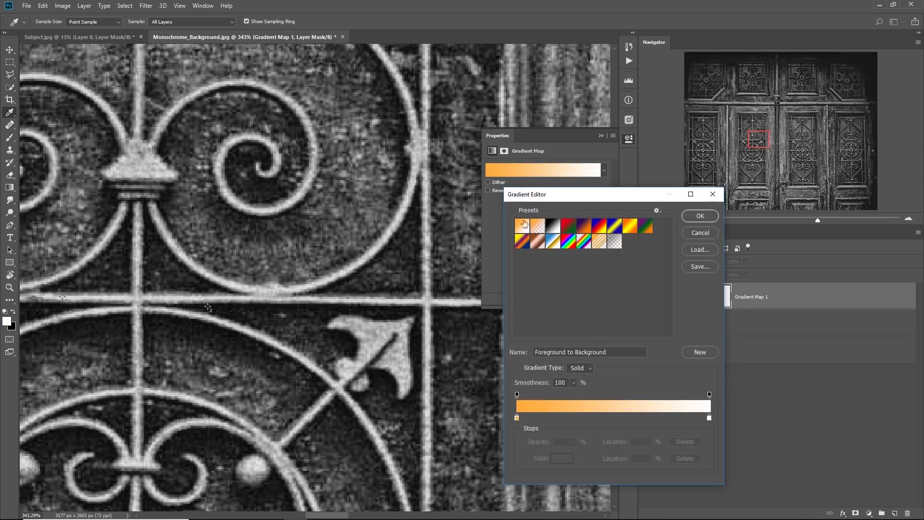
{"action": "double_click", "coordinate": [518, 418]}
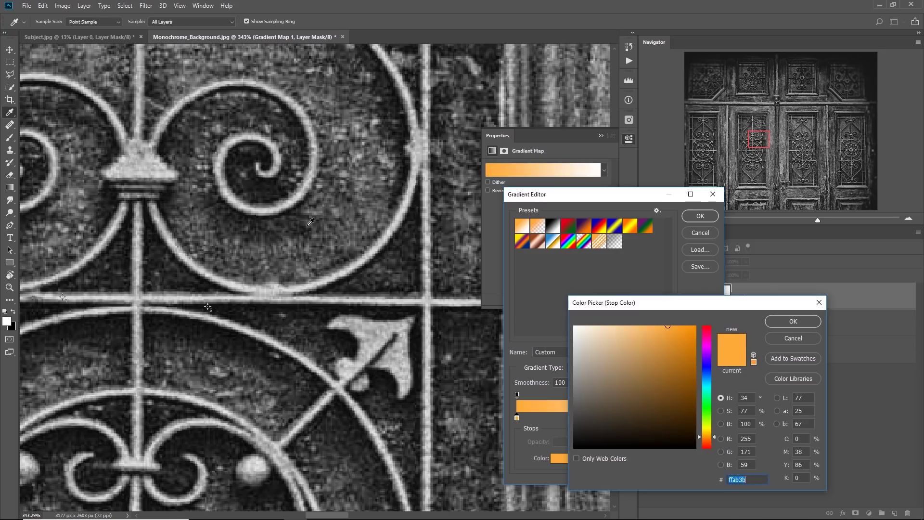
{"action": "type", "text": "ffffff"}
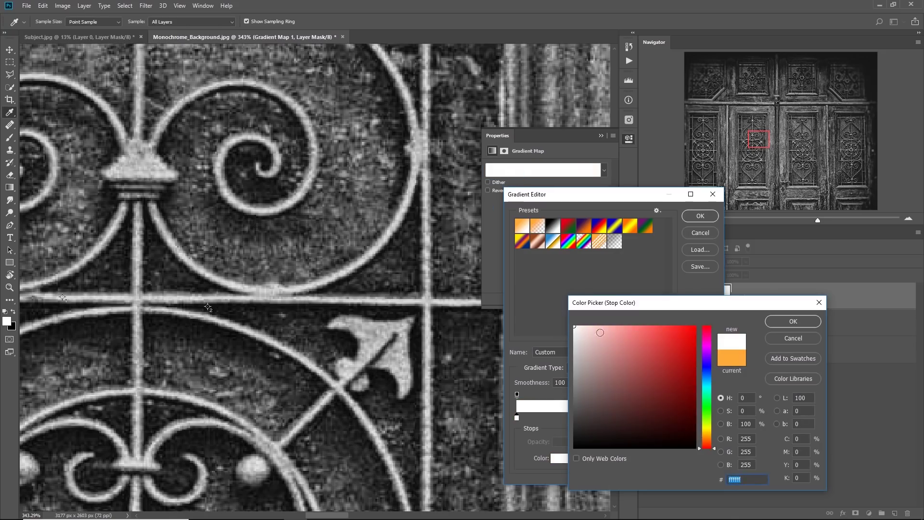
{"action": "left_click", "coordinate": [772, 338]}
{"action": "left_click", "coordinate": [706, 233]}
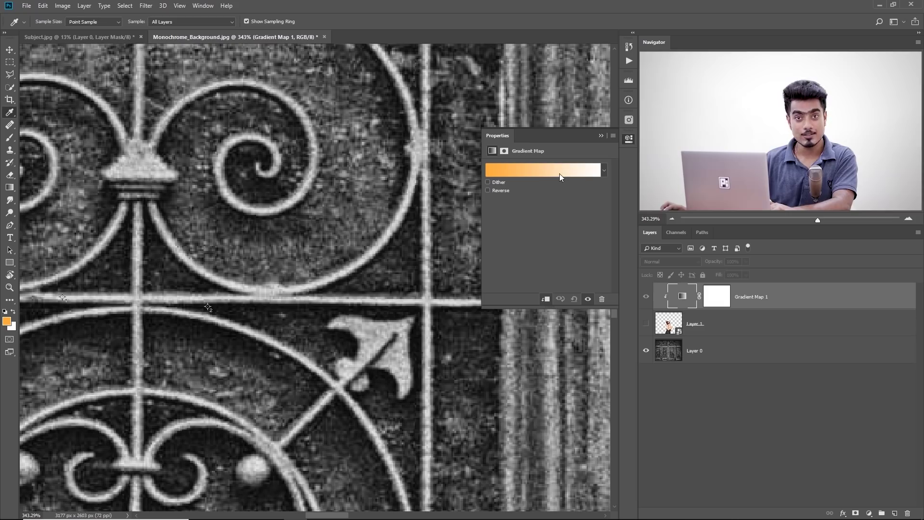
Step: Set the gradient map's highlight stop to the light gray d9d9d9 sampled from all layers at the first color sampler
{"action": "left_click", "coordinate": [545, 171]}
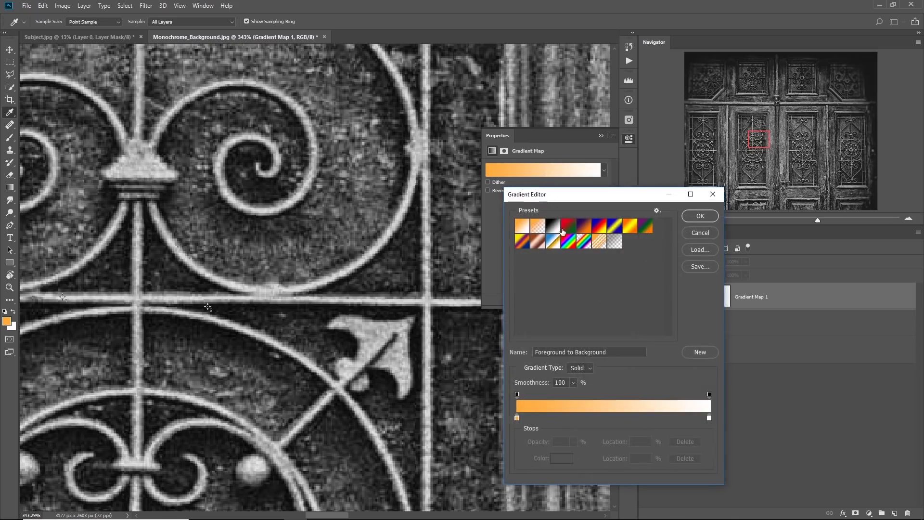
{"action": "double_click", "coordinate": [701, 418]}
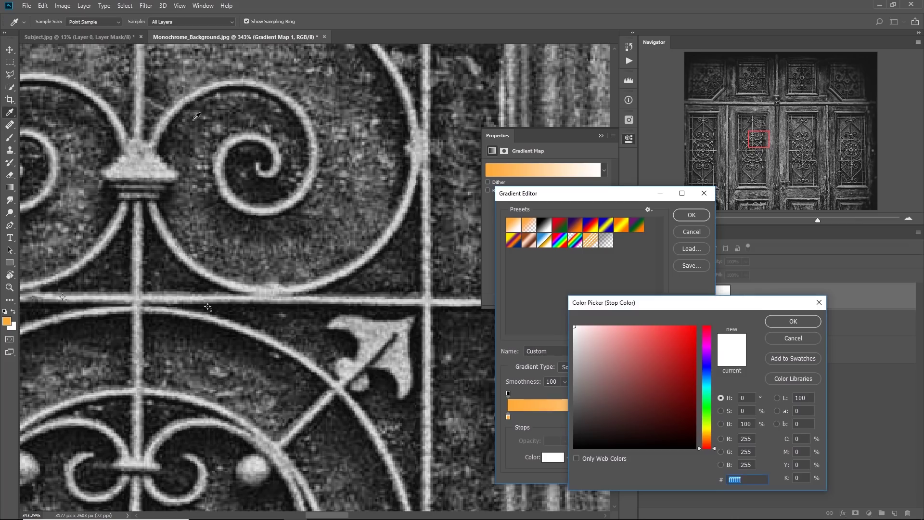
{"action": "left_click", "coordinate": [189, 21]}
{"action": "left_click", "coordinate": [188, 31]}
{"action": "left_click_drag", "start_coordinate": [184, 152], "coordinate": [302, 112]}
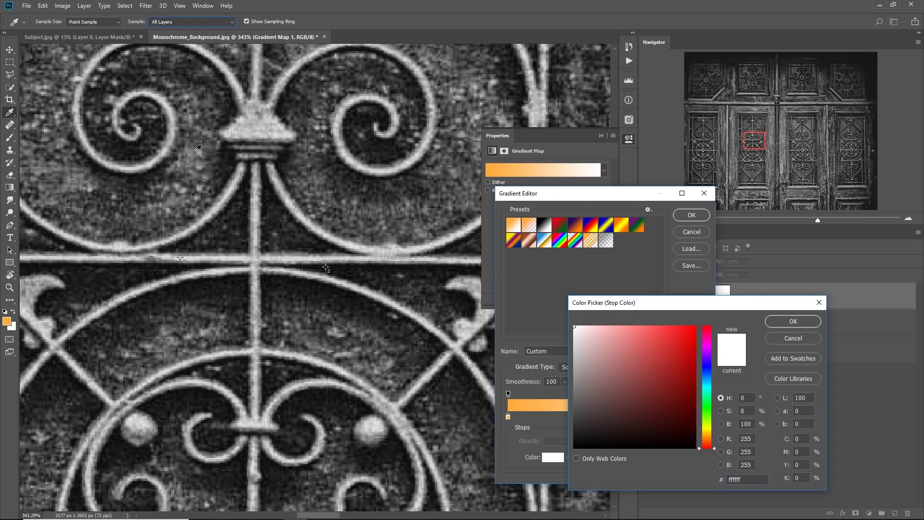
{"action": "left_click", "coordinate": [186, 259]}
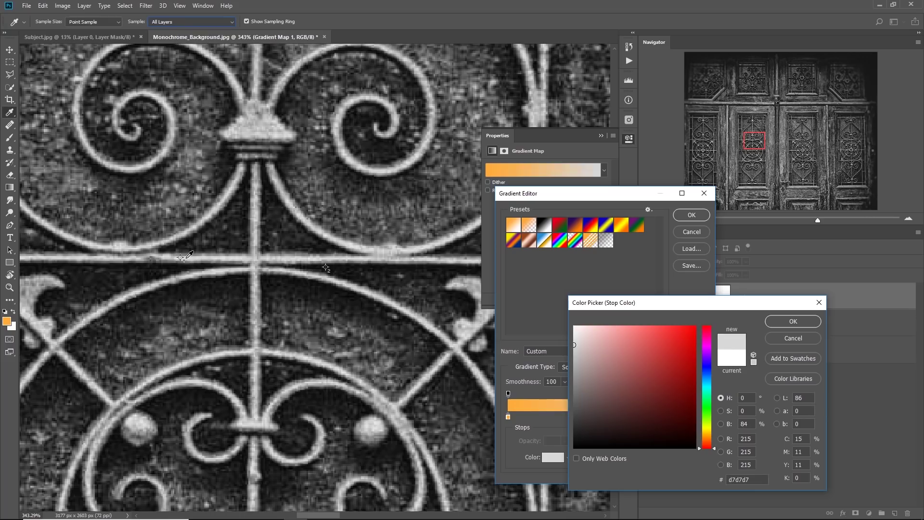
{"action": "left_click", "coordinate": [88, 23]}
{"action": "left_click", "coordinate": [88, 24]}
{"action": "left_click", "coordinate": [182, 258]}
{"action": "left_click", "coordinate": [794, 321]}
Step: Set the gradient's shadow stop to the dark gray 161616 sampled at the second color sampler
{"action": "double_click", "coordinate": [508, 417]}
{"action": "left_click", "coordinate": [323, 263]}
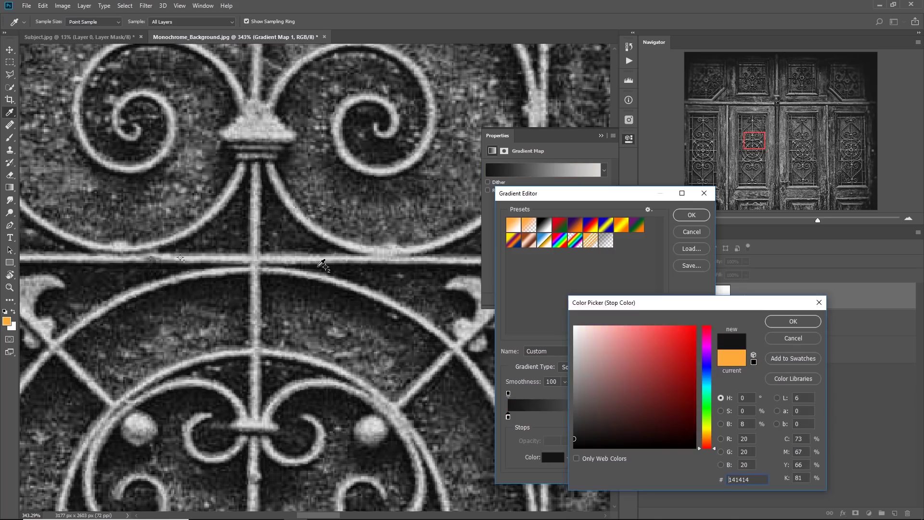
{"action": "left_click", "coordinate": [793, 321]}
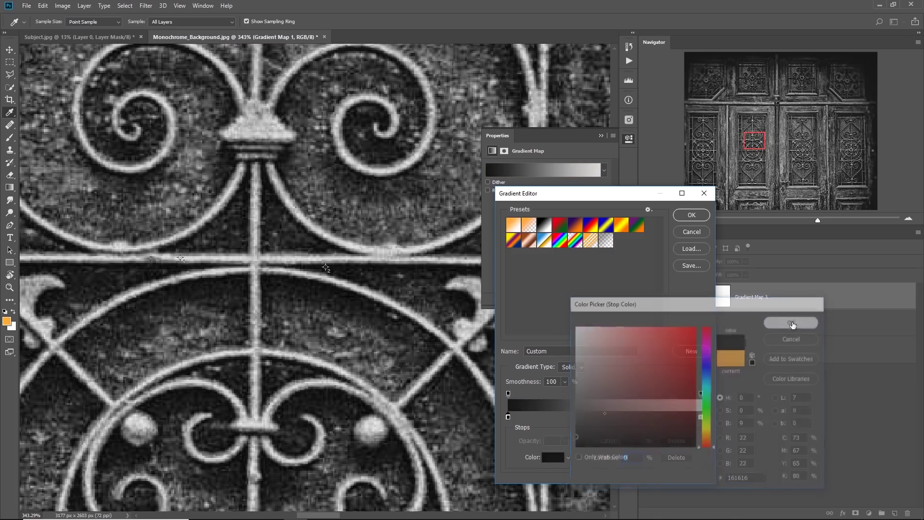
Step: Raise the highlight stop's brightness to 91% (e9e9e9) and apply the edited gradient
{"action": "double_click", "coordinate": [700, 417]}
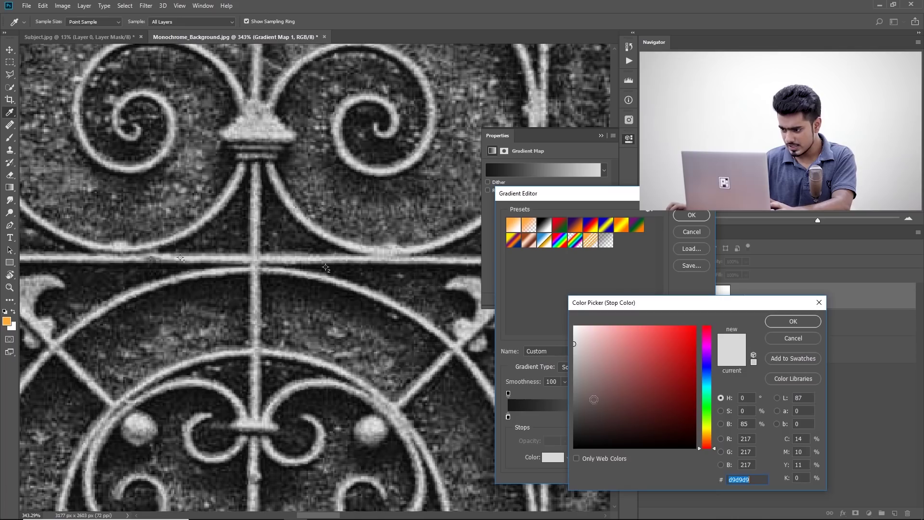
{"action": "left_click", "coordinate": [721, 423]}
{"action": "left_click_drag", "start_coordinate": [712, 347], "coordinate": [713, 335]}
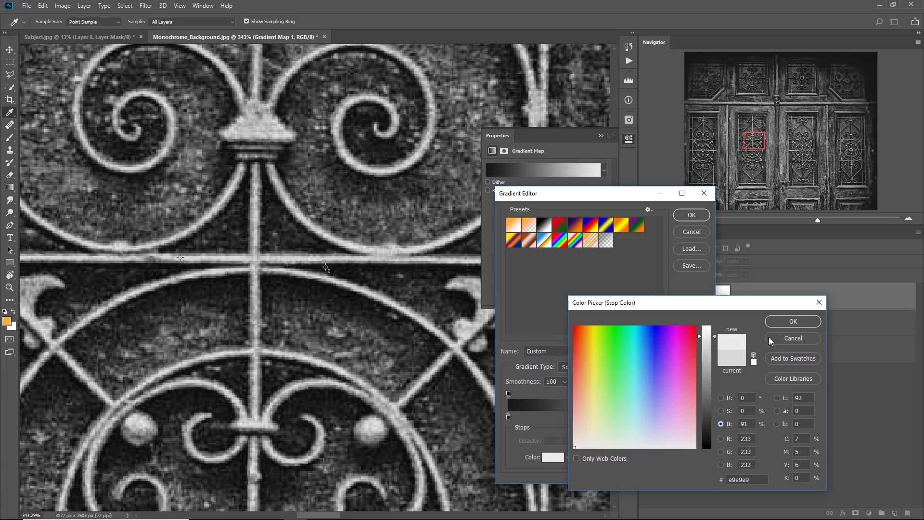
{"action": "left_click", "coordinate": [793, 321]}
{"action": "left_click", "coordinate": [688, 215]}
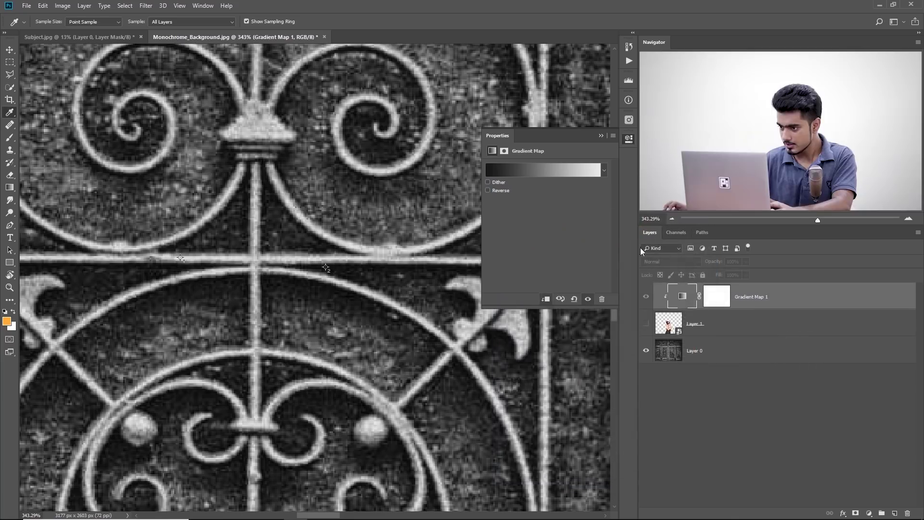
Step: Show the subject's Layer 1 again and compare the composite with and without the gradient map
{"action": "left_click", "coordinate": [646, 324]}
{"action": "key", "text": "ctrl+0"}
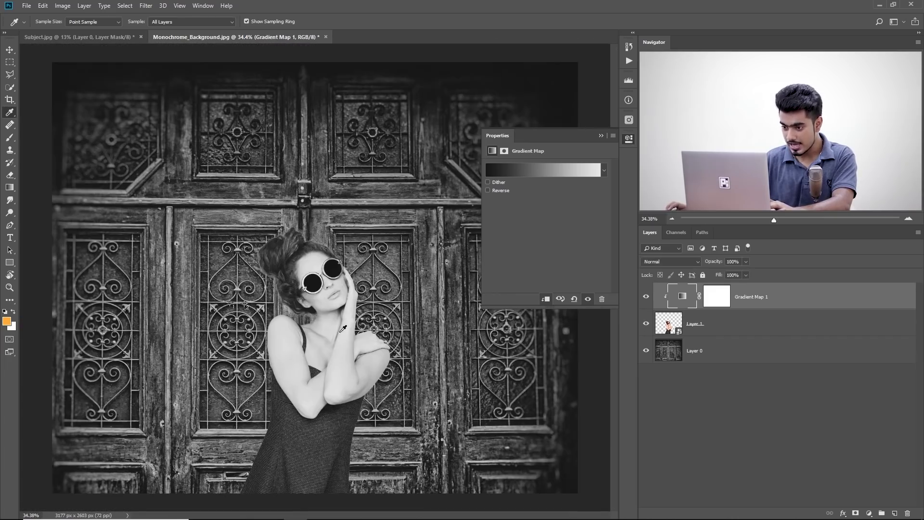
{"action": "left_click", "coordinate": [647, 297]}
{"action": "left_click", "coordinate": [647, 297]}
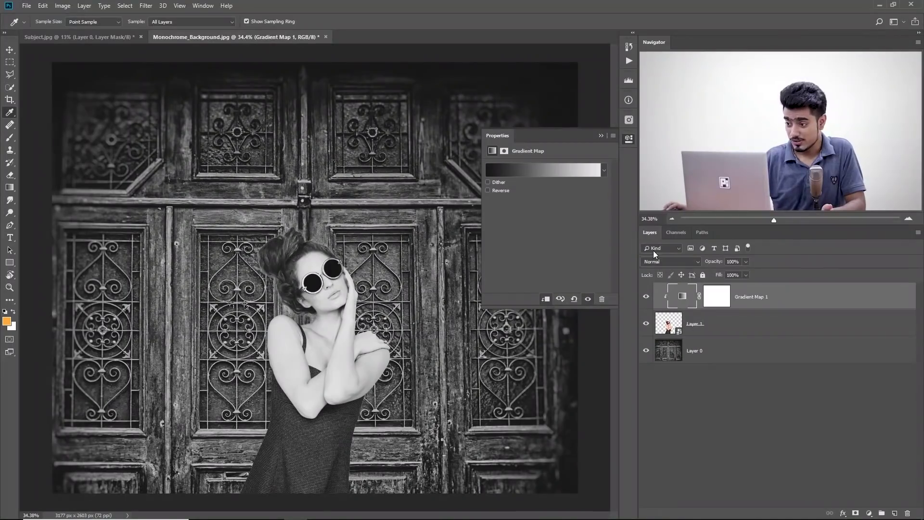
Step: Move the midpoint of the gradient map's gradient to a location of 65% and apply the edited gradient
{"action": "left_click", "coordinate": [544, 172]}
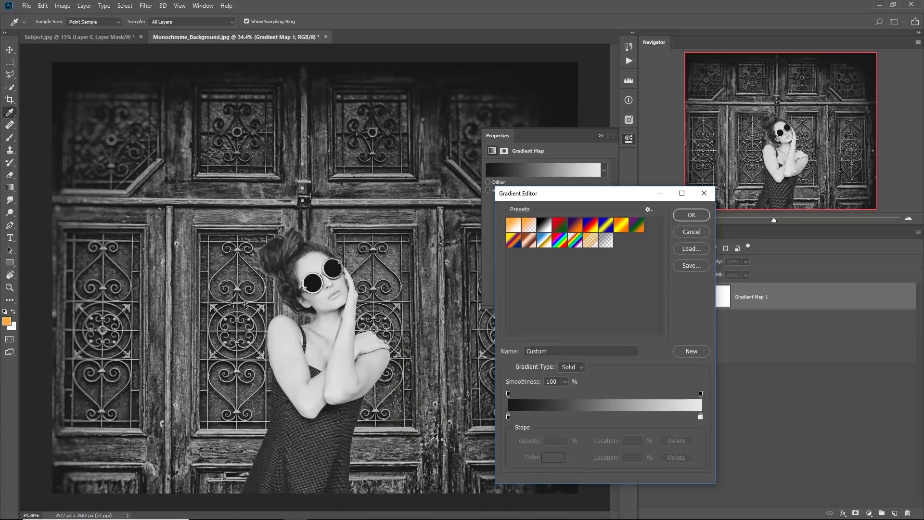
{"action": "left_click", "coordinate": [508, 417]}
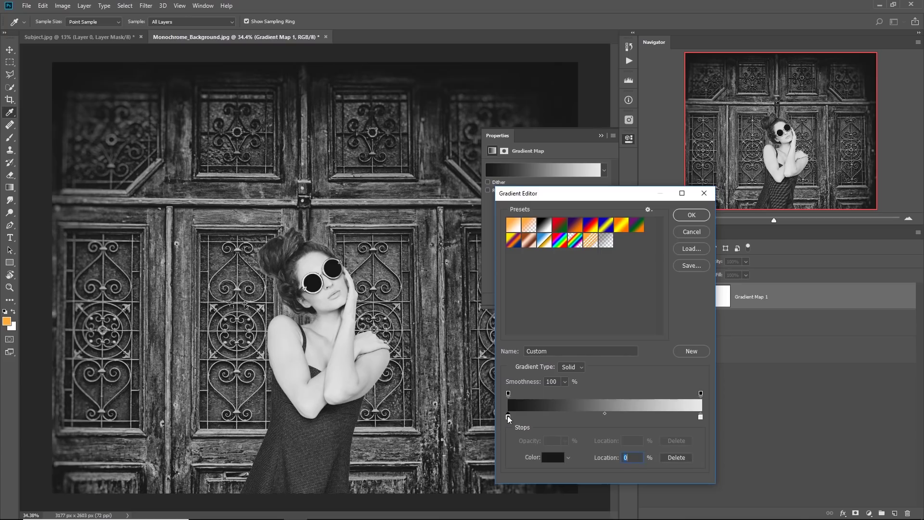
{"action": "left_click", "coordinate": [605, 413]}
{"action": "left_click_drag", "start_coordinate": [633, 413], "coordinate": [636, 413]}
{"action": "mouse_move", "coordinate": [326, 318]}
{"action": "left_mouse_down"}
{"action": "mouse_move", "coordinate": [385, 319]}
{"action": "mouse_move", "coordinate": [329, 325]}
{"action": "left_mouse_up"}
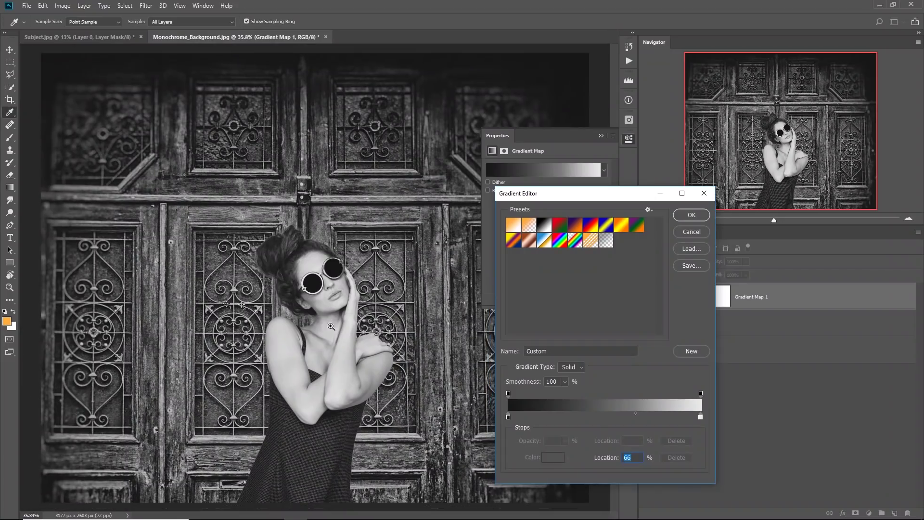
{"action": "left_click_drag", "start_coordinate": [637, 413], "coordinate": [657, 414]}
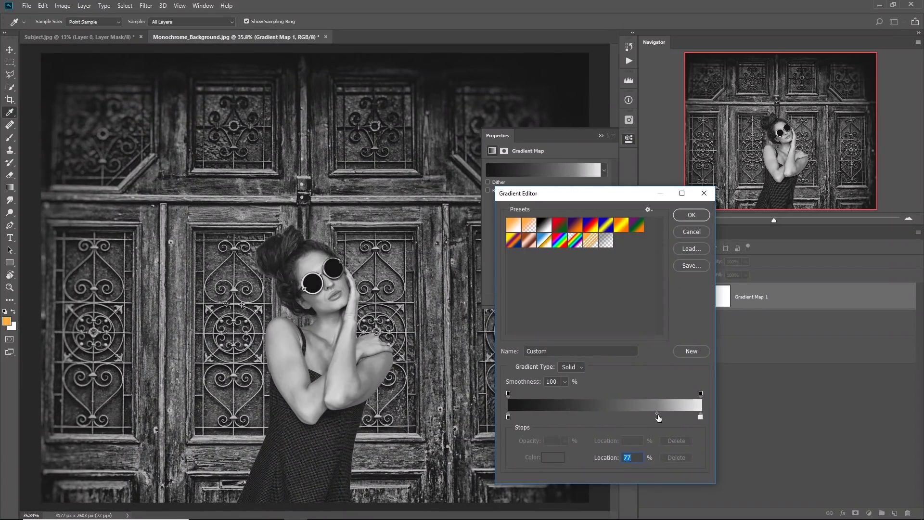
{"action": "left_click_drag", "start_coordinate": [657, 414], "coordinate": [647, 414]}
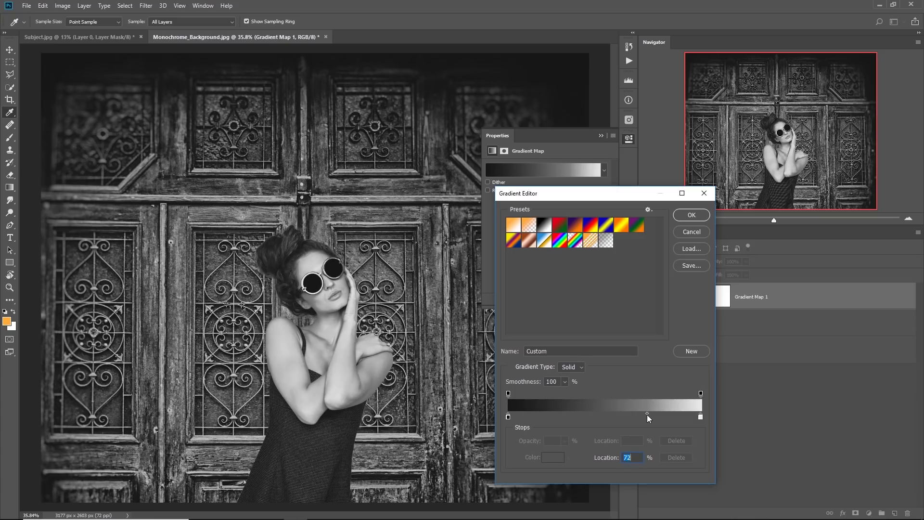
{"action": "mouse_move", "coordinate": [607, 461]}
{"action": "left_mouse_down"}
{"action": "mouse_move", "coordinate": [598, 461]}
{"action": "mouse_move", "coordinate": [608, 461]}
{"action": "left_mouse_up"}
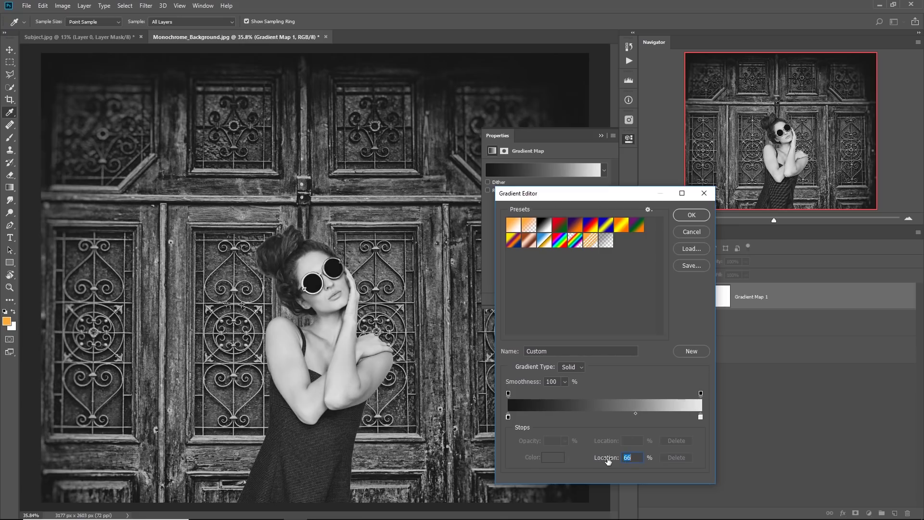
{"action": "type", "text": "65"}
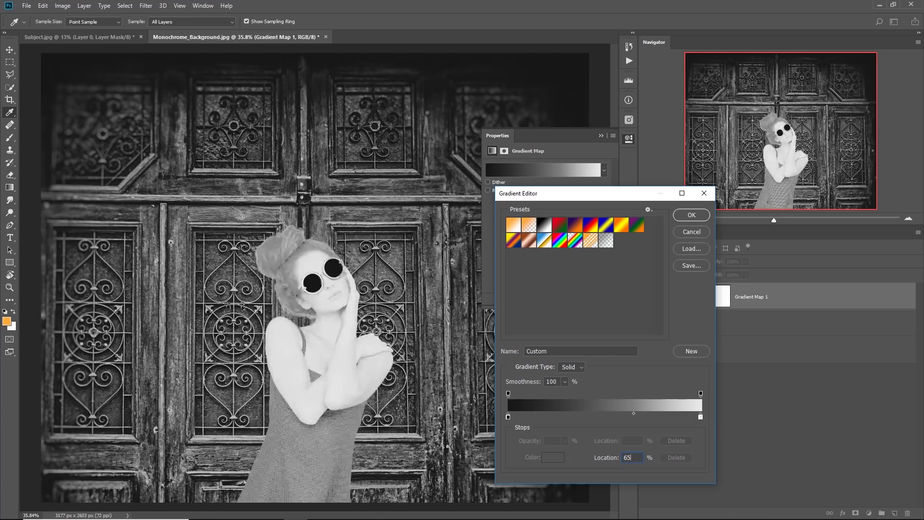
{"action": "left_click", "coordinate": [692, 215]}
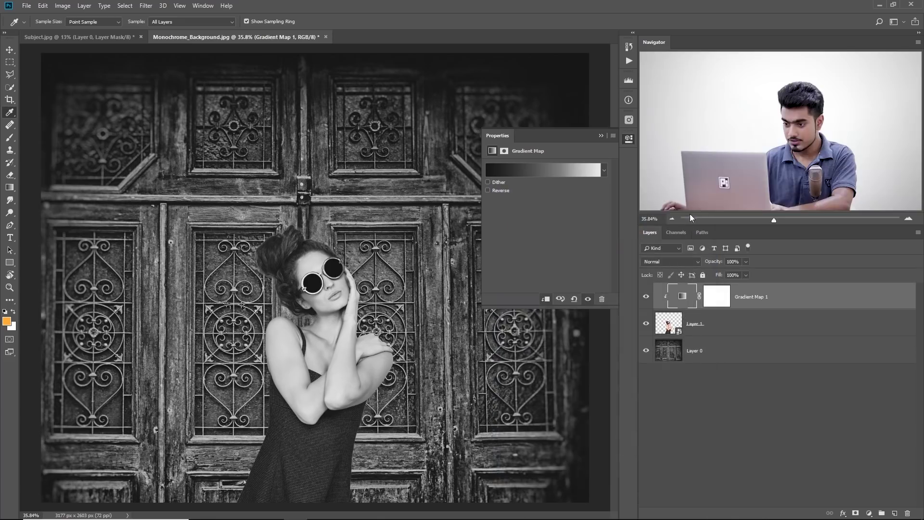
{"action": "left_click", "coordinate": [604, 135]}
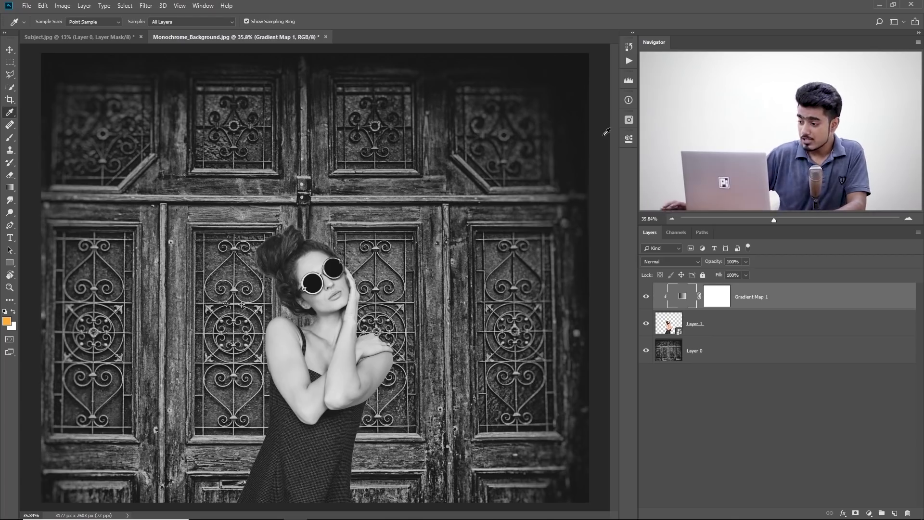
Step: Rename Layer 1 as Subject and Layer 0 as Background
{"action": "left_click", "coordinate": [815, 323]}
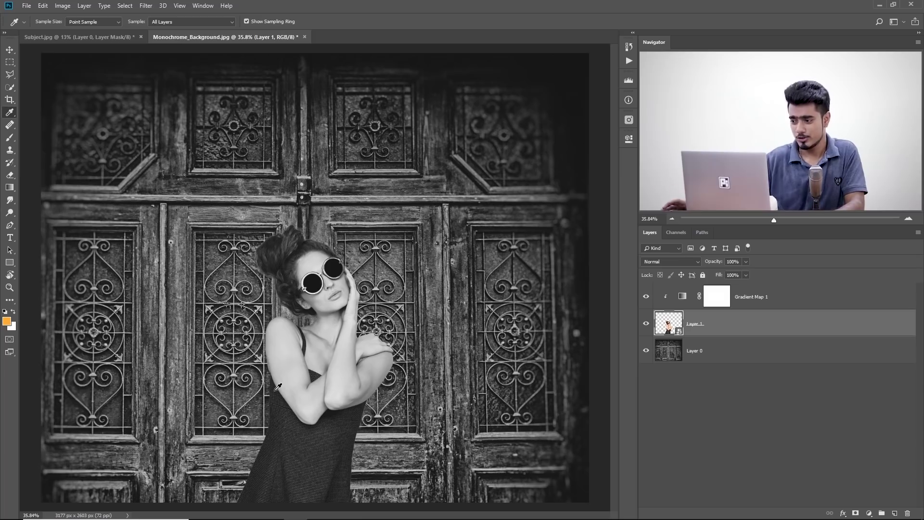
{"action": "double_click", "coordinate": [700, 324]}
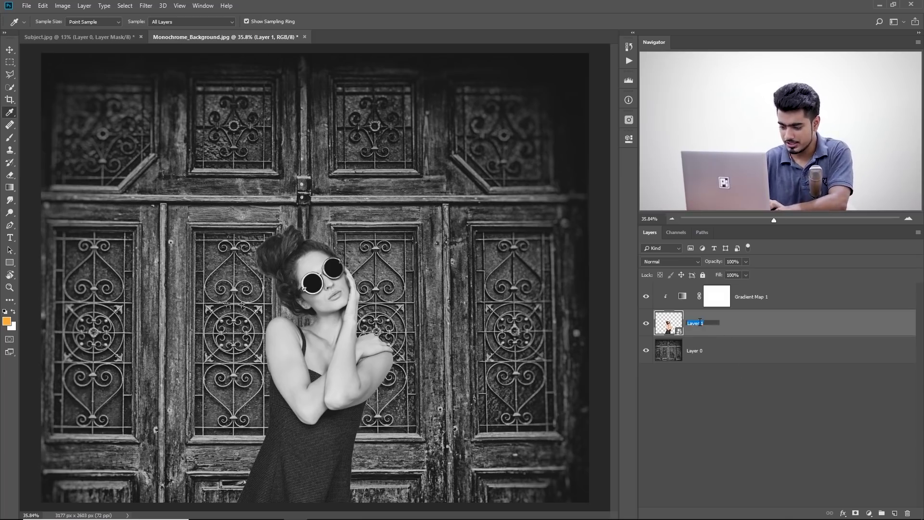
{"action": "key", "text": "Return"}
{"action": "double_click", "coordinate": [696, 352]}
{"action": "type", "text": "Background"}
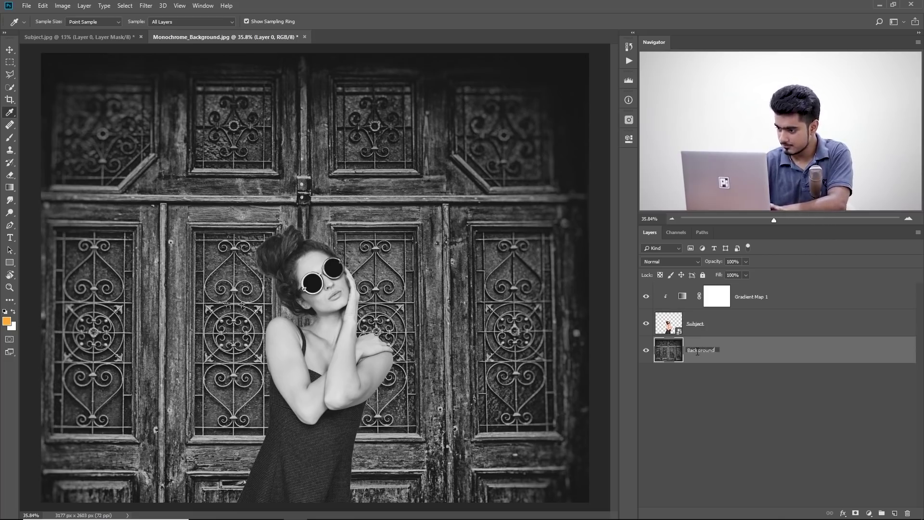
{"action": "key", "text": "Return"}
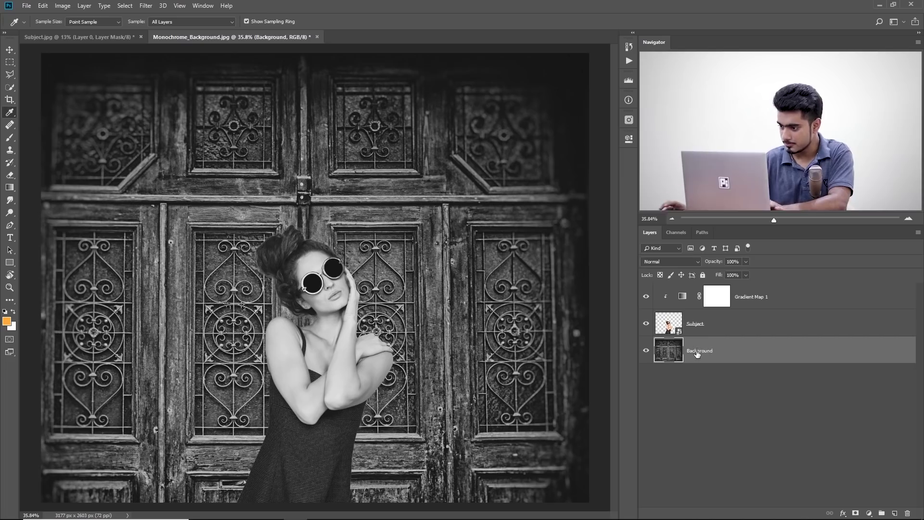
Step: Add a drop shadow in Multiply mode to the Subject layer and set its angle to 39°
{"action": "left_click", "coordinate": [708, 329]}
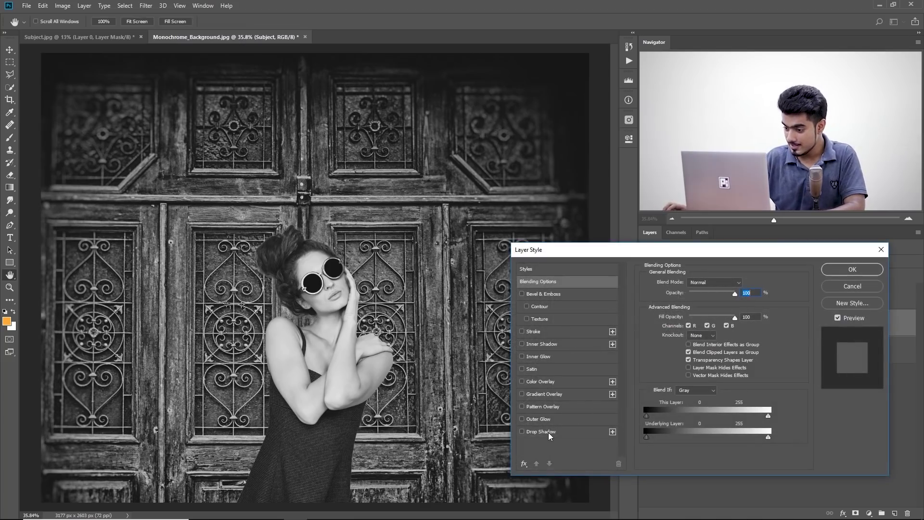
{"action": "left_click", "coordinate": [548, 432]}
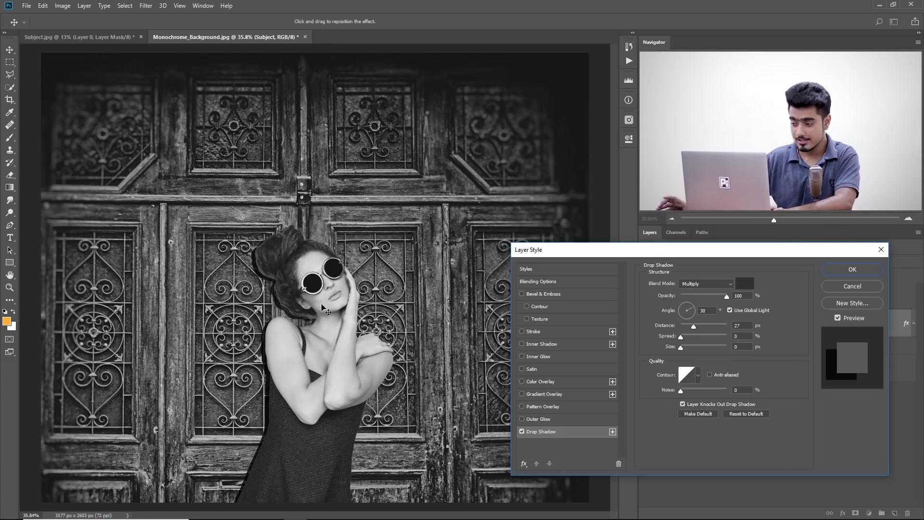
{"action": "left_click_drag", "start_coordinate": [692, 309], "coordinate": [693, 310]}
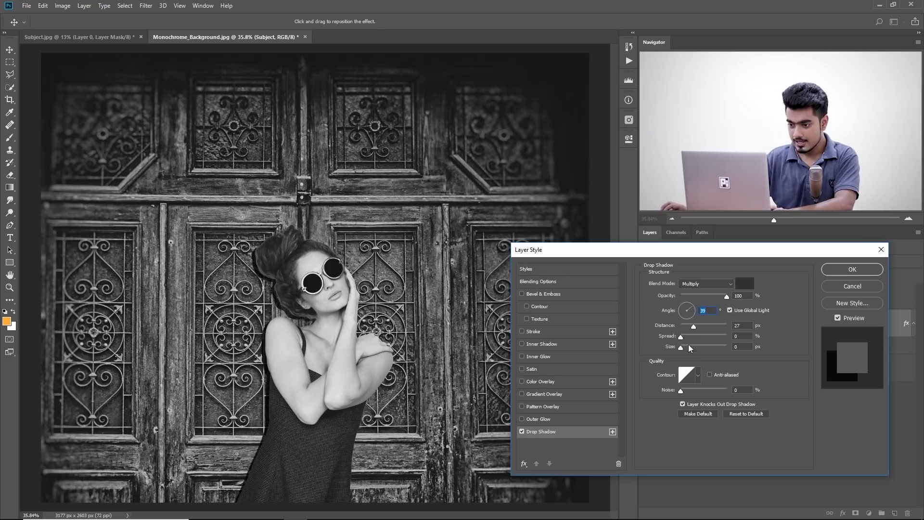
Step: Set the drop shadow's distance to 71 px and soften it with a size of 62 px, keeping 100% opacity
{"action": "left_click_drag", "start_coordinate": [690, 326], "coordinate": [692, 326]}
{"action": "mouse_move", "coordinate": [727, 295]}
{"action": "left_mouse_down"}
{"action": "mouse_move", "coordinate": [709, 294]}
{"action": "mouse_move", "coordinate": [721, 296]}
{"action": "left_mouse_up"}
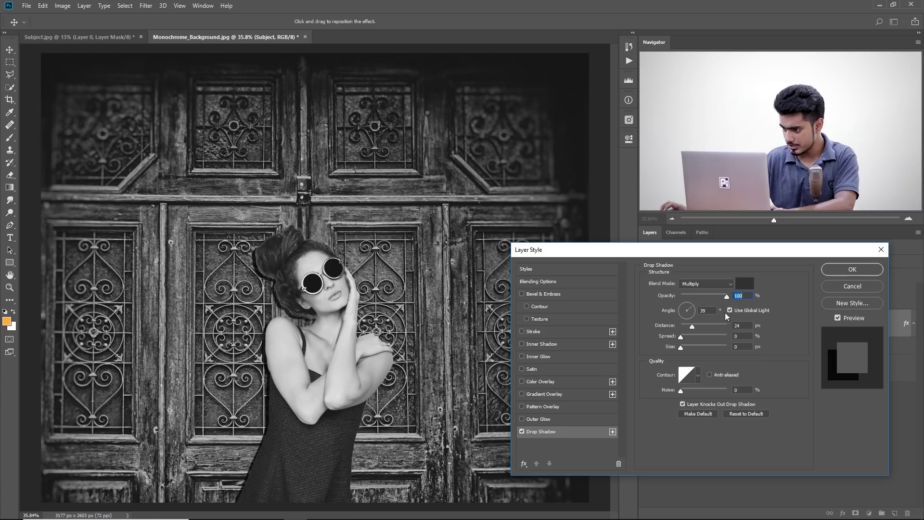
{"action": "left_click_drag", "start_coordinate": [689, 328], "coordinate": [709, 329]}
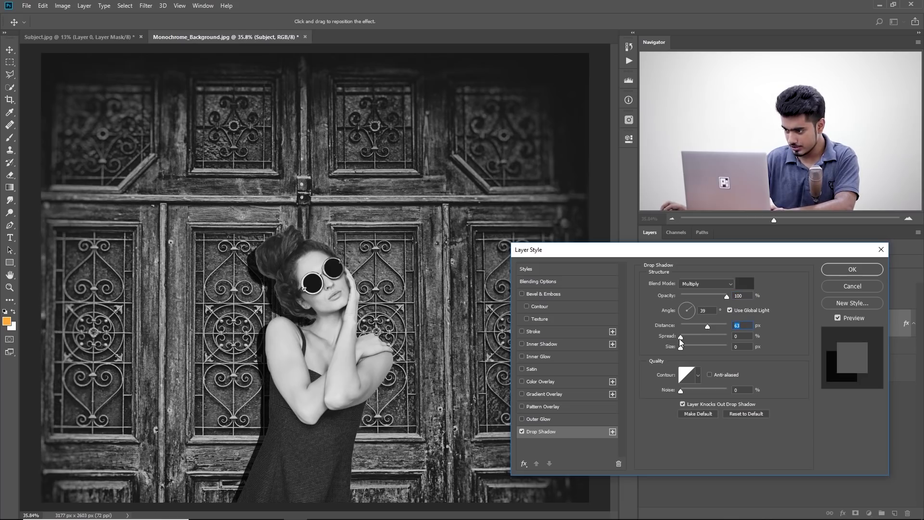
{"action": "left_click_drag", "start_coordinate": [681, 350], "coordinate": [691, 350]}
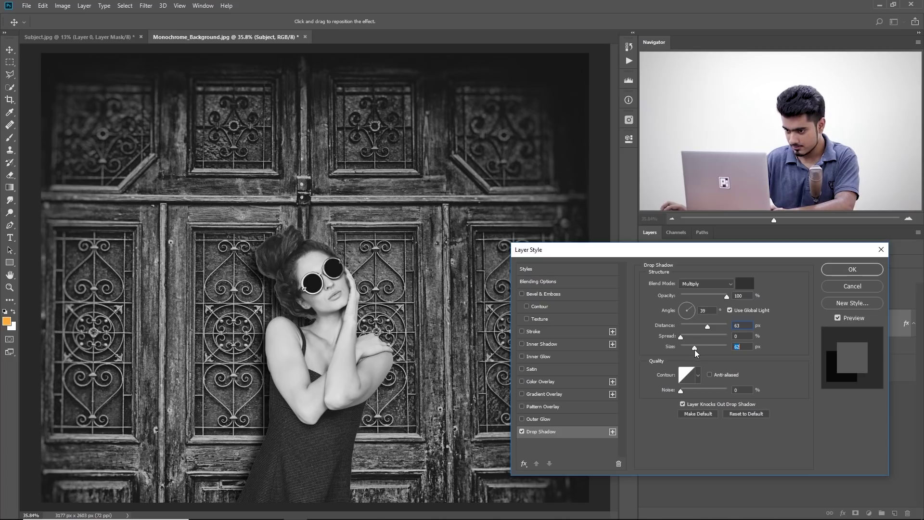
{"action": "mouse_move", "coordinate": [694, 349]}
{"action": "left_mouse_down"}
{"action": "mouse_move", "coordinate": [710, 328]}
{"action": "mouse_move", "coordinate": [695, 349]}
{"action": "left_mouse_up"}
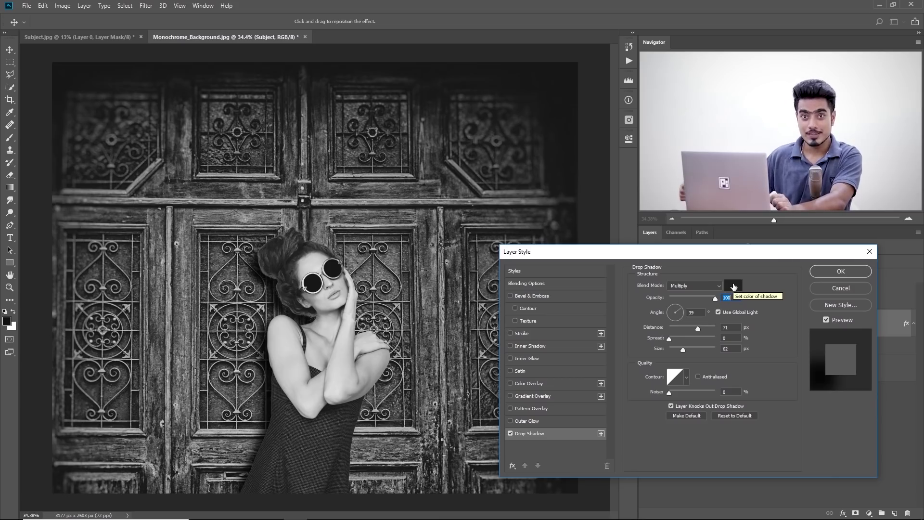
{"action": "left_click", "coordinate": [733, 285]}
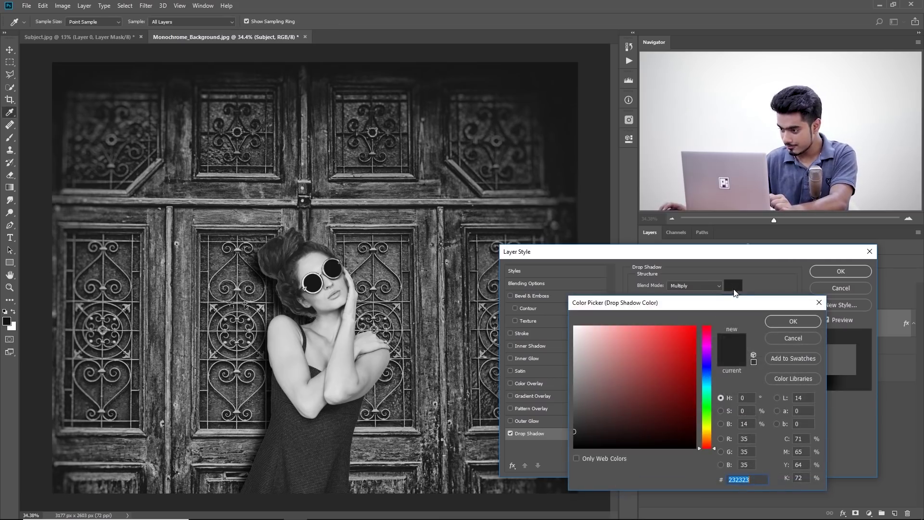
{"action": "left_click", "coordinate": [573, 447]}
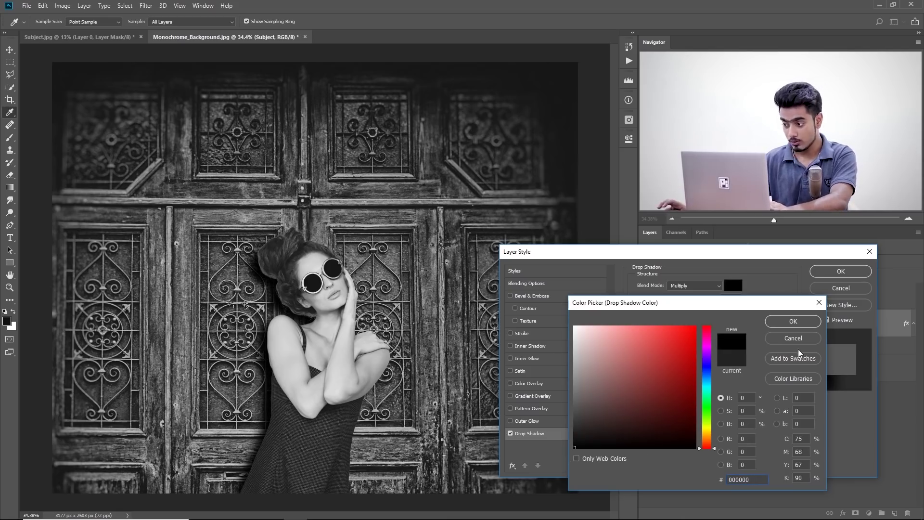
{"action": "left_click", "coordinate": [793, 321]}
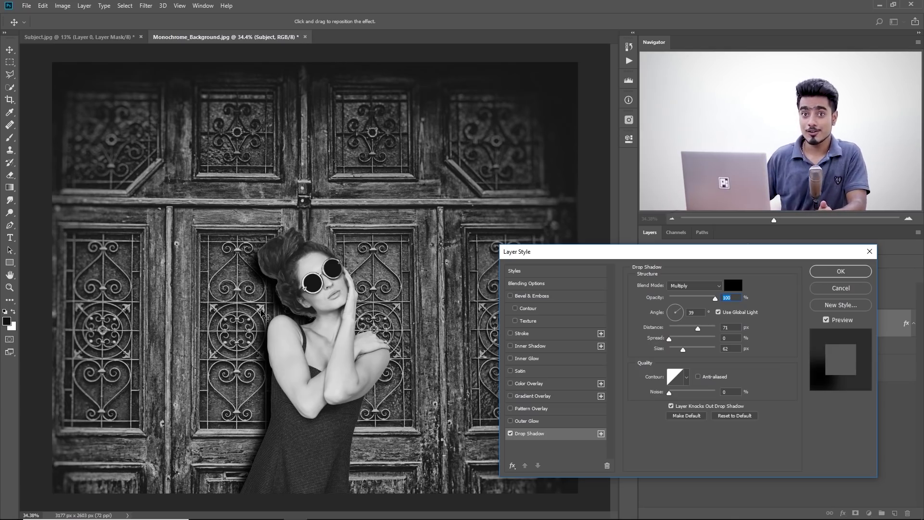
{"action": "left_click", "coordinate": [848, 288]}
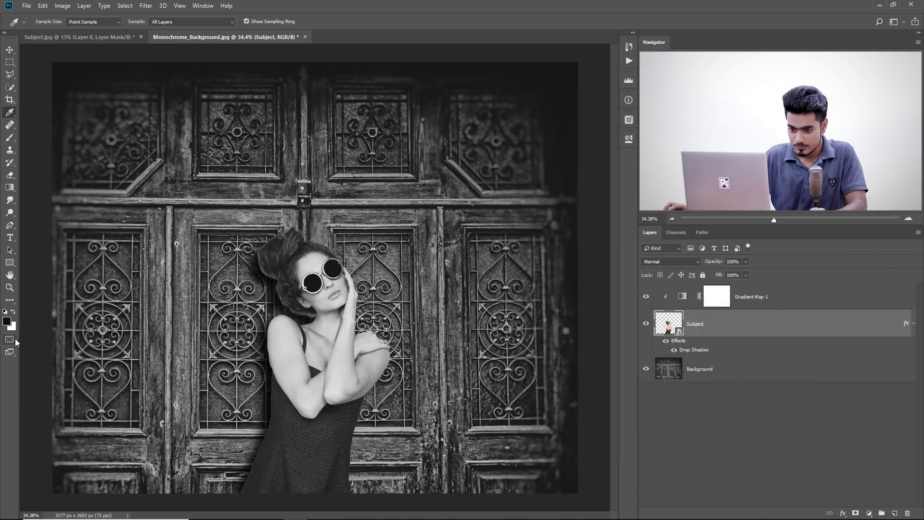
Step: Set the foreground color to the dark gray 121212 sampled from the background's dark upper-right corner and copy its hex code
{"action": "left_click", "coordinate": [9, 324]}
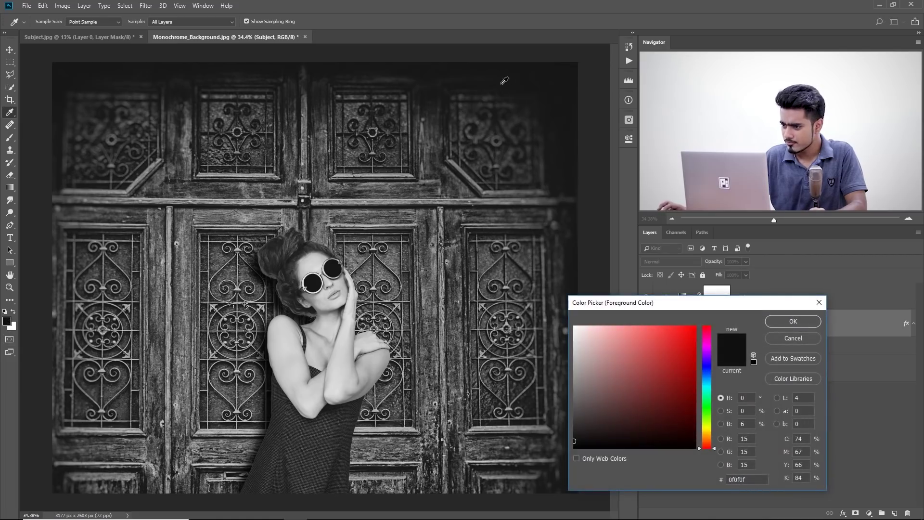
{"action": "left_click", "coordinate": [560, 81]}
{"action": "left_click_drag", "start_coordinate": [560, 86], "coordinate": [540, 60]}
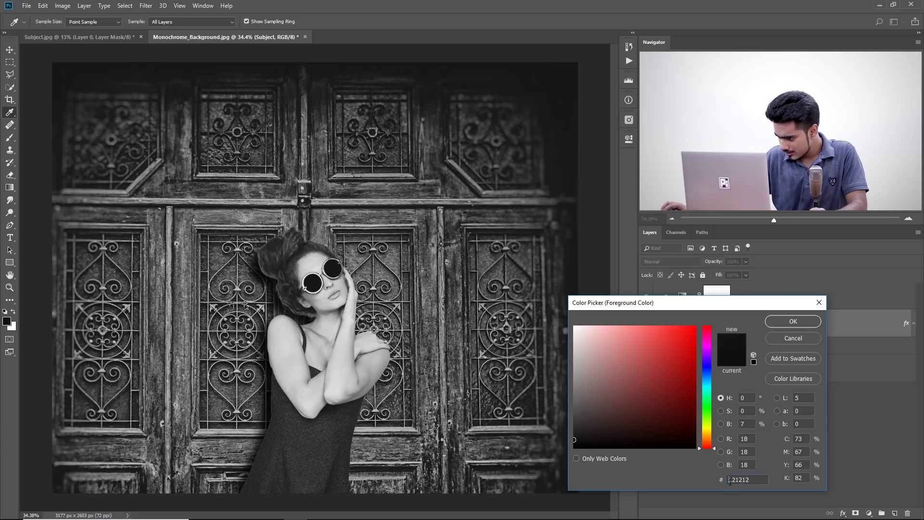
{"action": "mouse_move", "coordinate": [740, 481]}
{"action": "left_mouse_down"}
{"action": "mouse_move", "coordinate": [730, 486]}
{"action": "mouse_move", "coordinate": [752, 487]}
{"action": "left_mouse_up"}
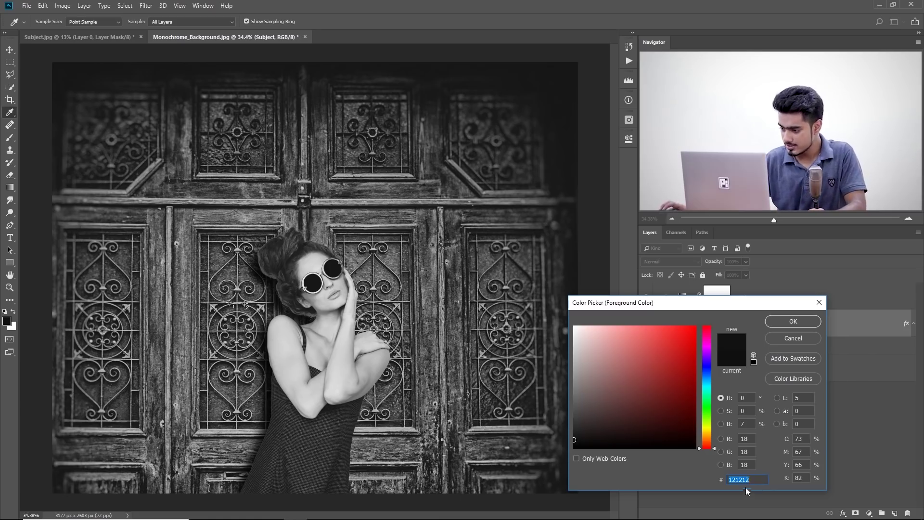
{"action": "left_click_drag", "start_coordinate": [758, 478], "coordinate": [687, 482]}
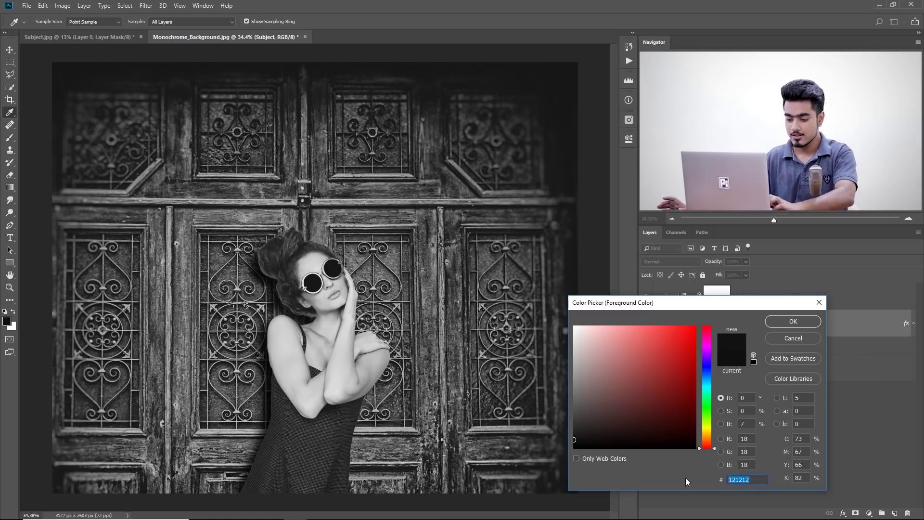
{"action": "left_click", "coordinate": [794, 323]}
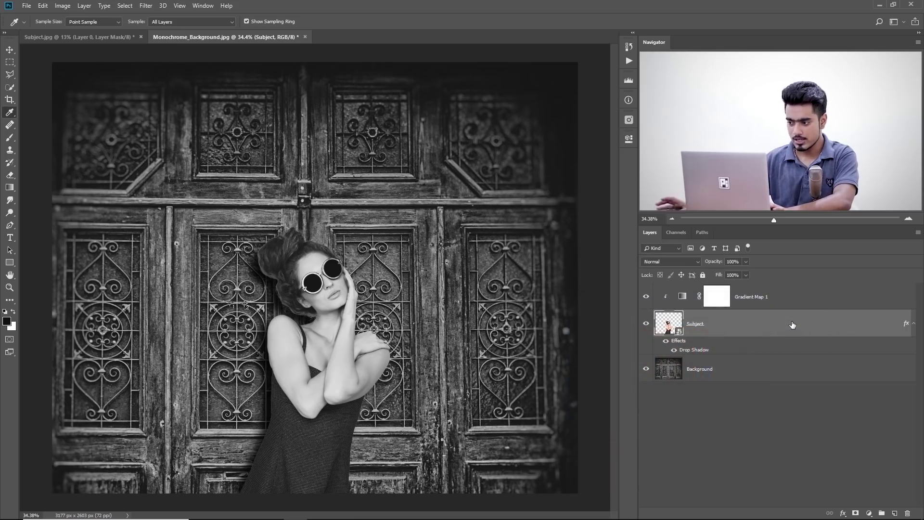
Step: Change the Subject layer's drop shadow color to the dark gray 161616 and lower the shadow's opacity to 95%
{"action": "double_click", "coordinate": [696, 350]}
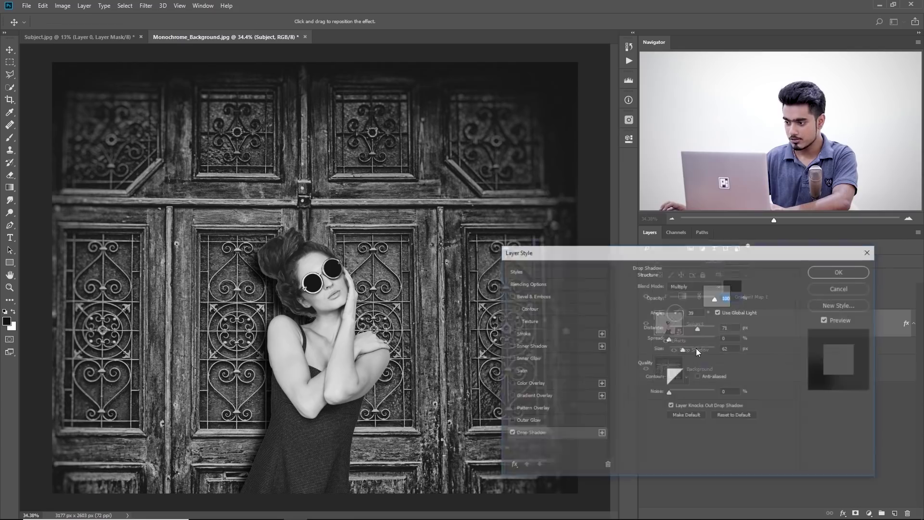
{"action": "left_click", "coordinate": [733, 286]}
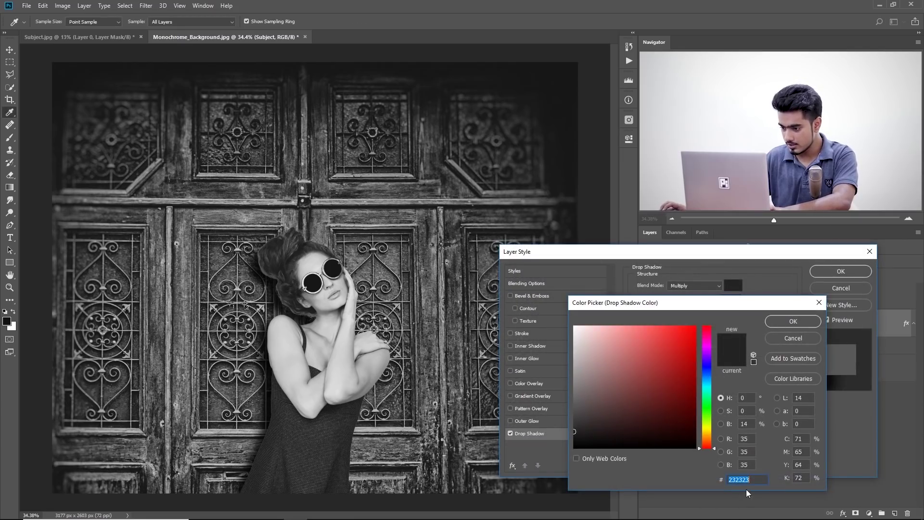
{"action": "type", "text": "121212"}
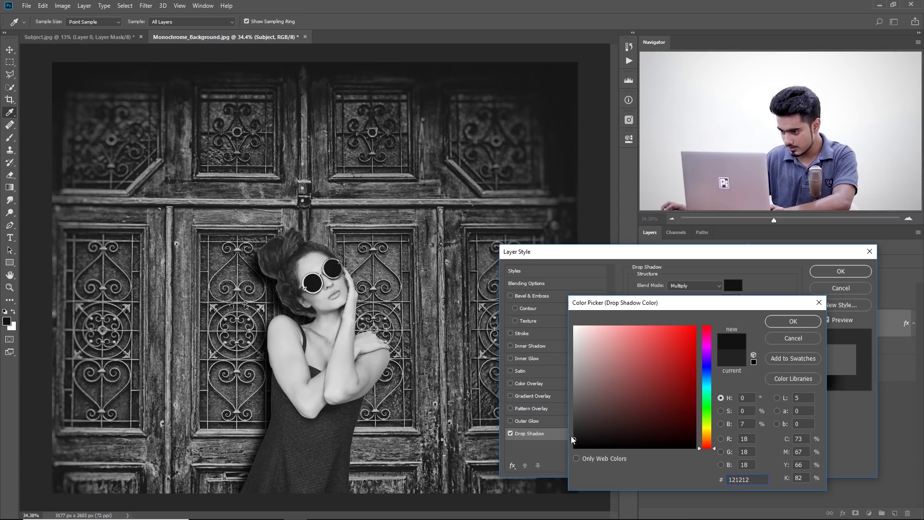
{"action": "left_click", "coordinate": [572, 438]}
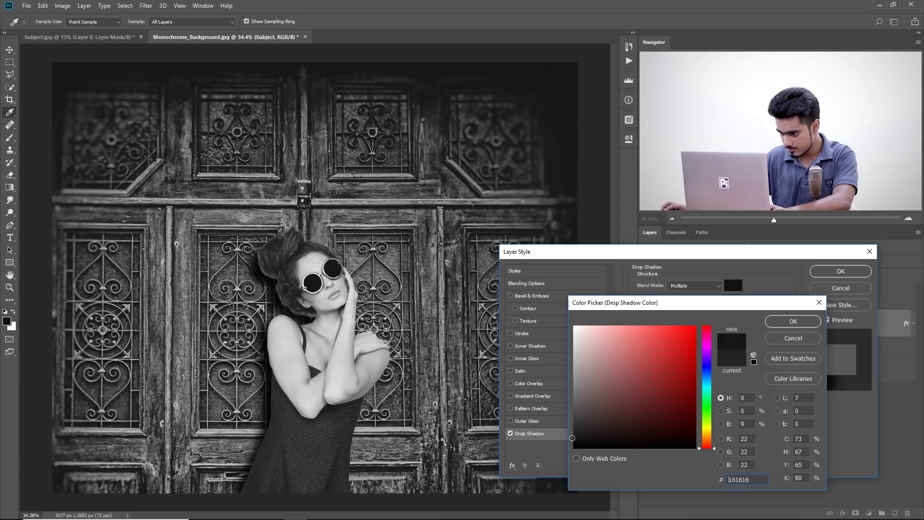
{"action": "left_click", "coordinate": [791, 321]}
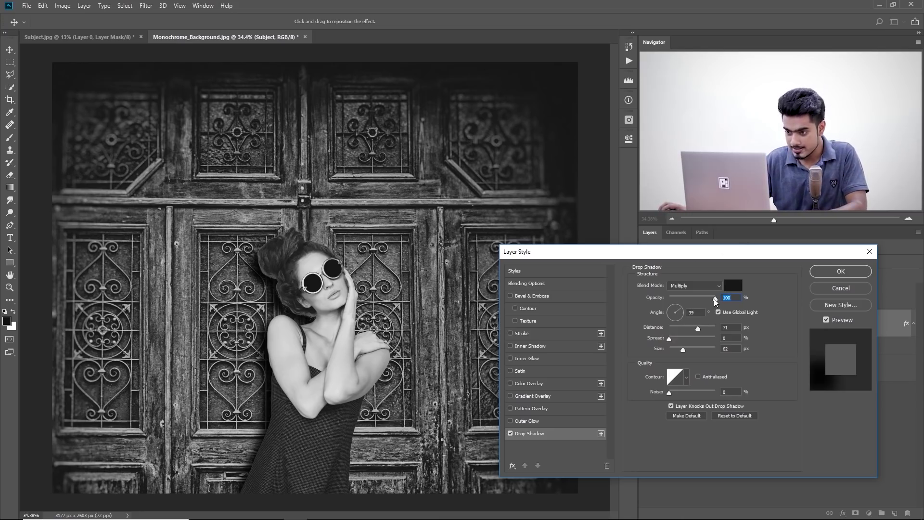
{"action": "left_click_drag", "start_coordinate": [715, 298], "coordinate": [704, 299]}
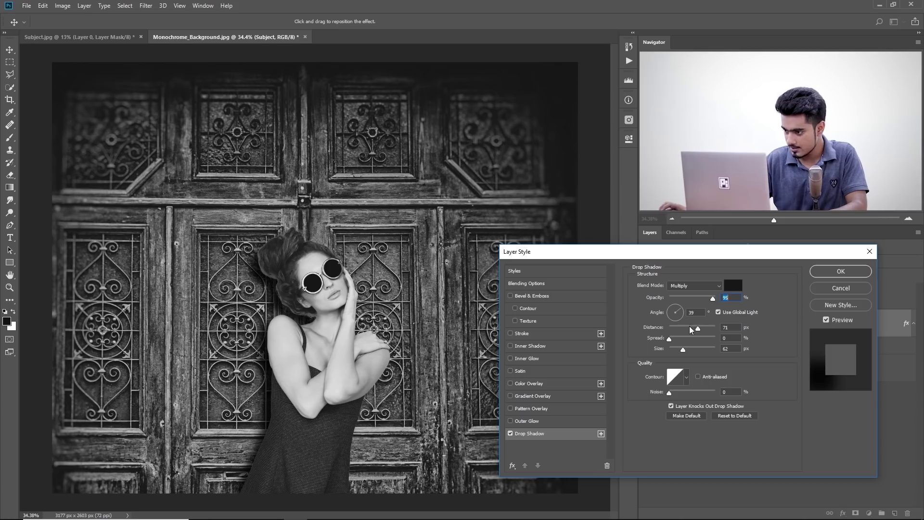
Step: Set the drop shadow's distance to 93 px and its opacity to 86%, and switch its blend mode to Normal
{"action": "left_click_drag", "start_coordinate": [698, 328], "coordinate": [704, 327]}
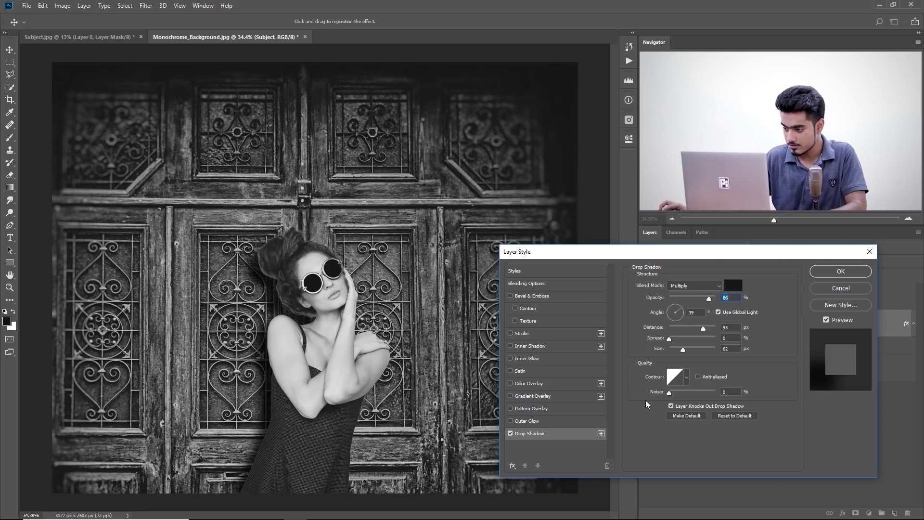
{"action": "left_click", "coordinate": [686, 285]}
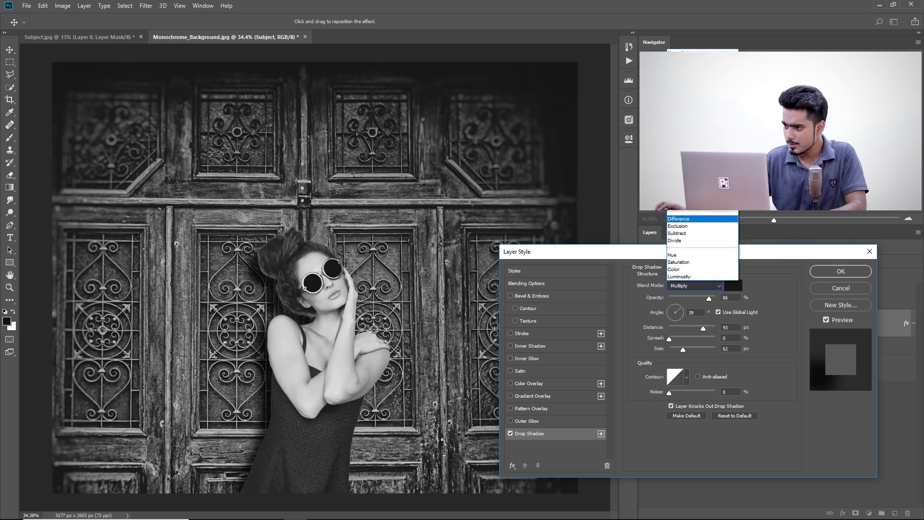
{"action": "left_click", "coordinate": [683, 52]}
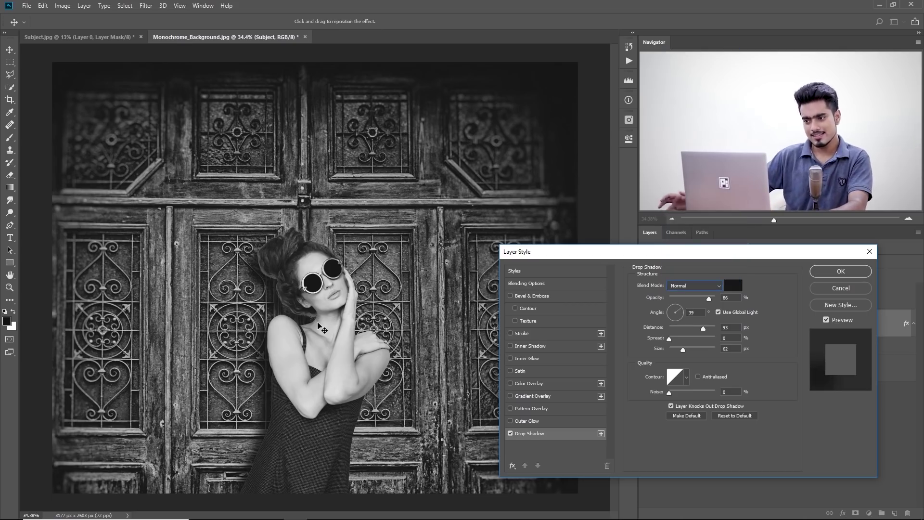
Step: Change the drop shadow's color to the dark gray 121212
{"action": "left_click", "coordinate": [734, 285]}
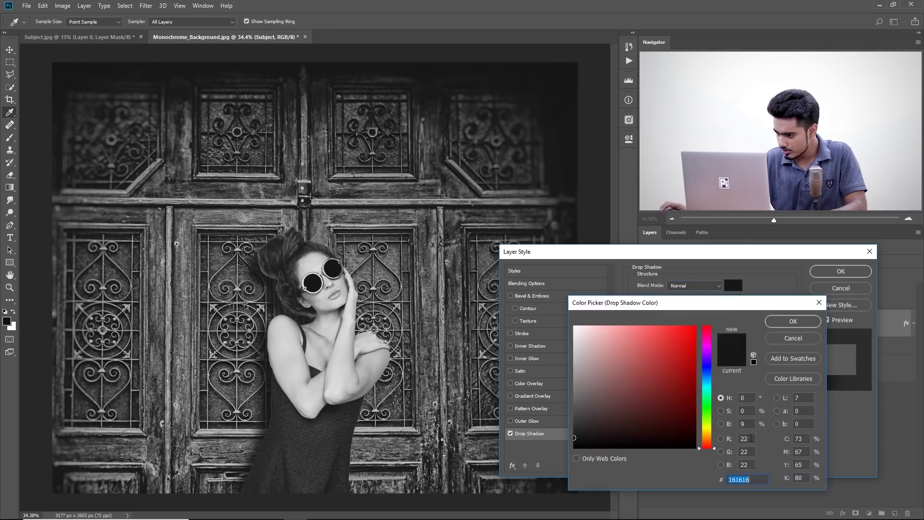
{"action": "type", "text": "1212"}
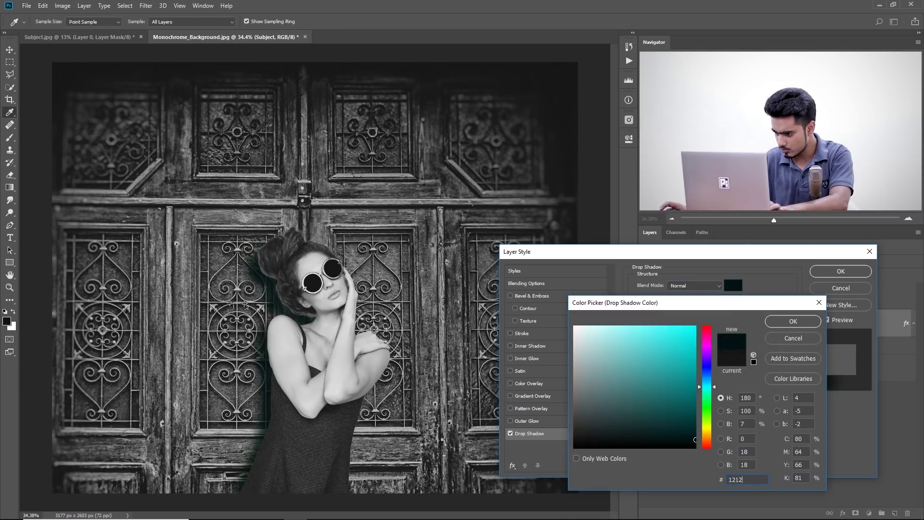
{"action": "type", "text": "1"}
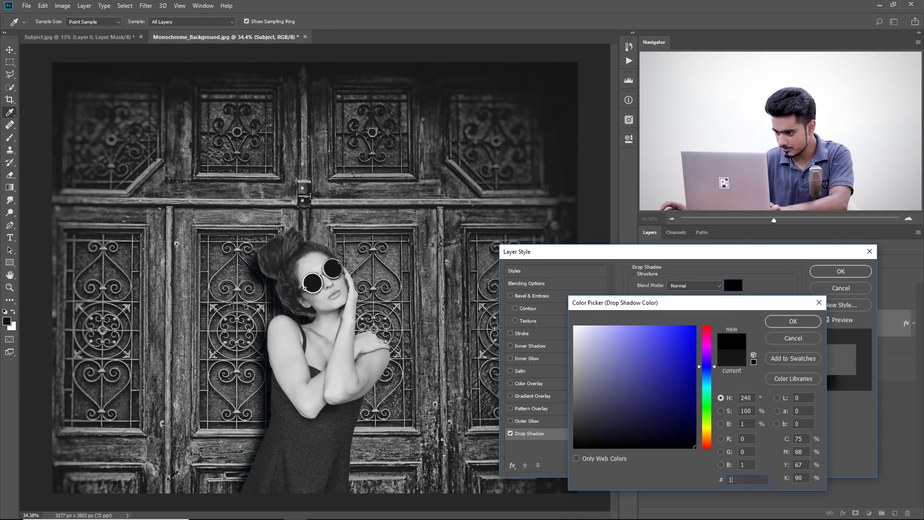
{"action": "type", "text": "21212"}
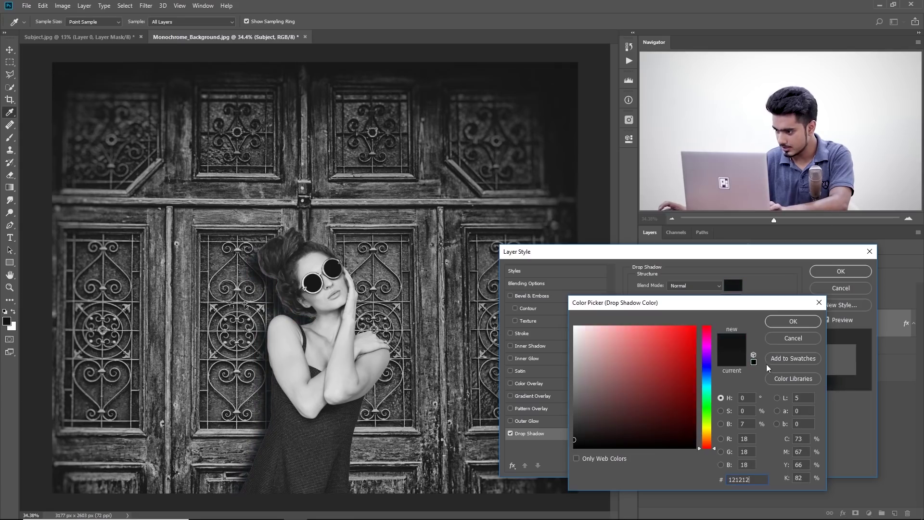
{"action": "left_click", "coordinate": [808, 321]}
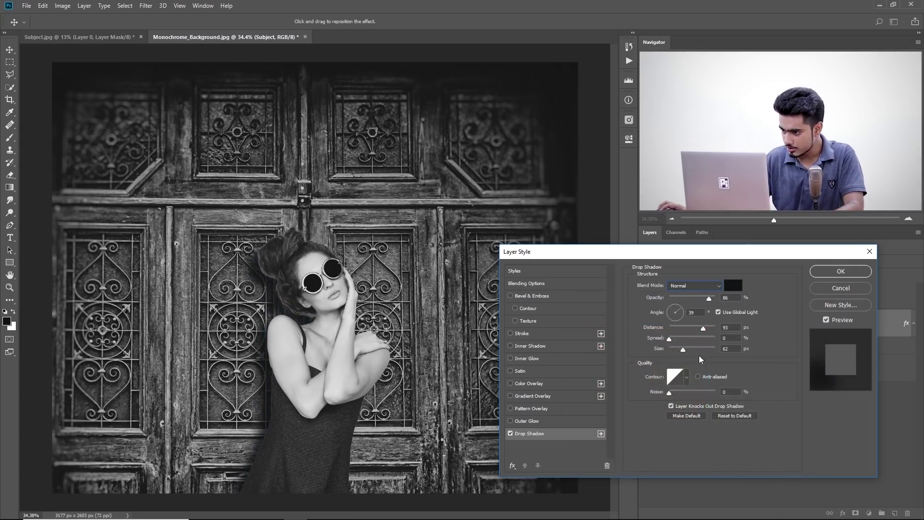
Step: Set the drop shadow's size to 87 px, distance to 102 px and opacity to 94%, and apply the layer style
{"action": "left_click_drag", "start_coordinate": [708, 299], "coordinate": [704, 297]}
{"action": "left_click_drag", "start_coordinate": [683, 348], "coordinate": [705, 328]}
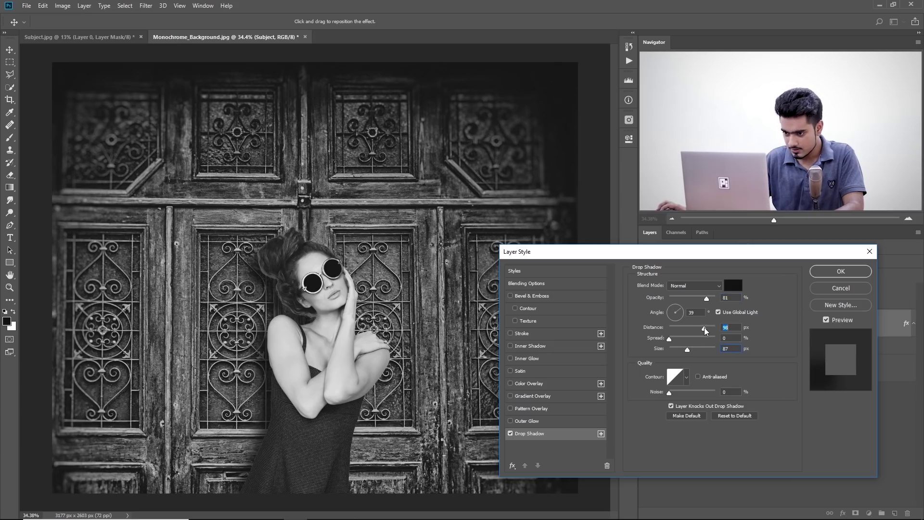
{"action": "left_click_drag", "start_coordinate": [707, 300], "coordinate": [712, 300]}
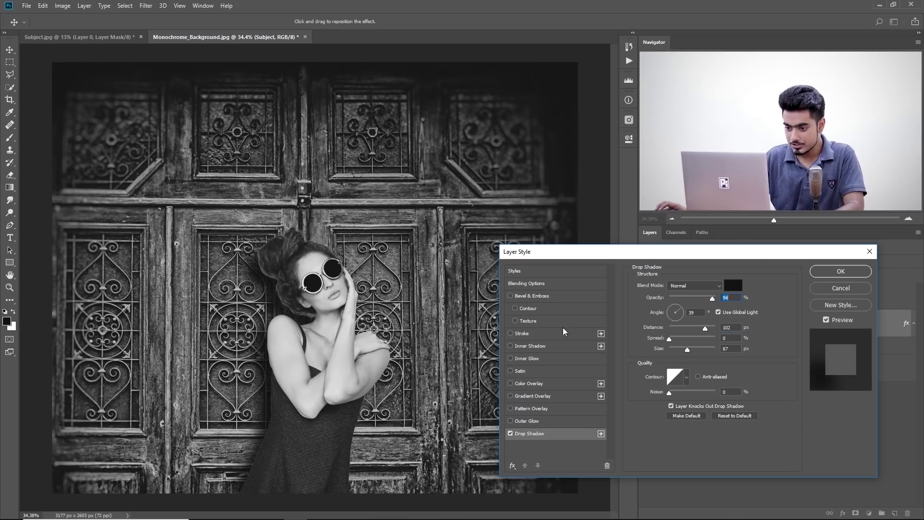
{"action": "left_click", "coordinate": [822, 273]}
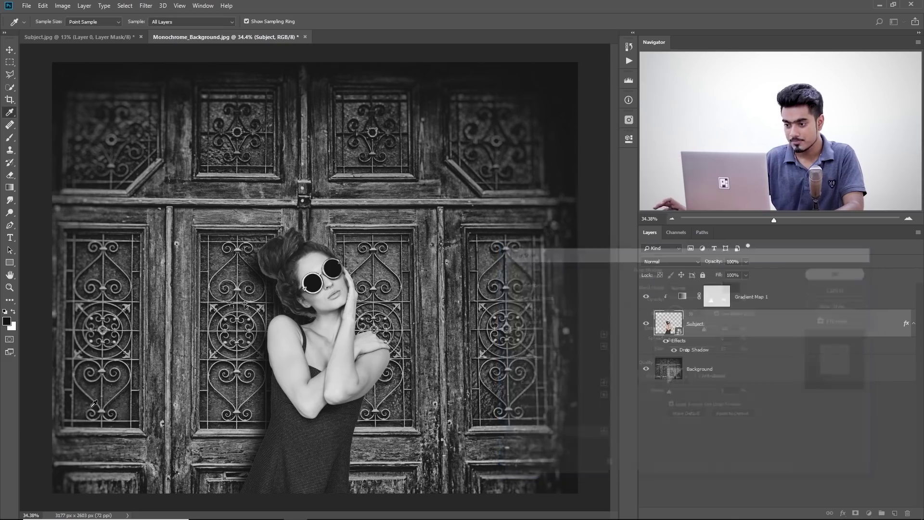
Step: Add a new layer between the Subject and Gradient Map 1 layers, keeping both it and the gradient map clipped to the subject
{"action": "key", "text": "i"}
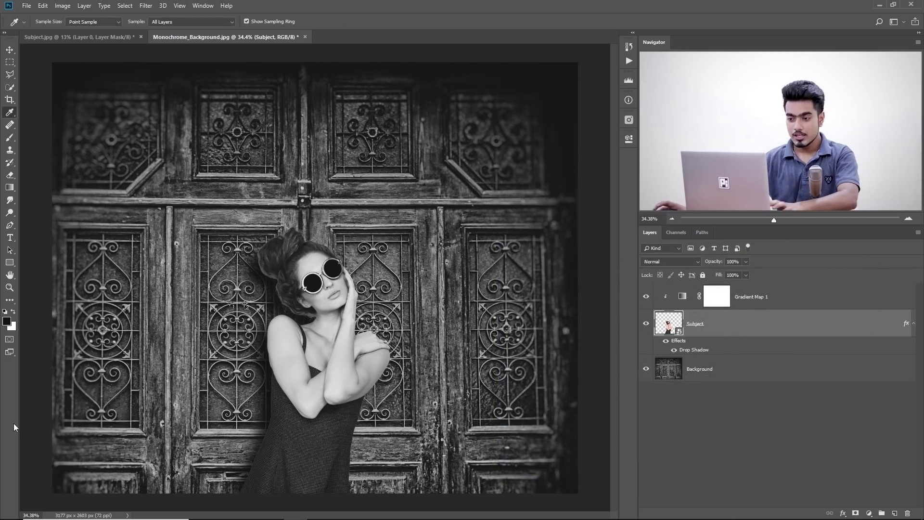
{"action": "left_click_drag", "start_coordinate": [259, 270], "coordinate": [293, 250]}
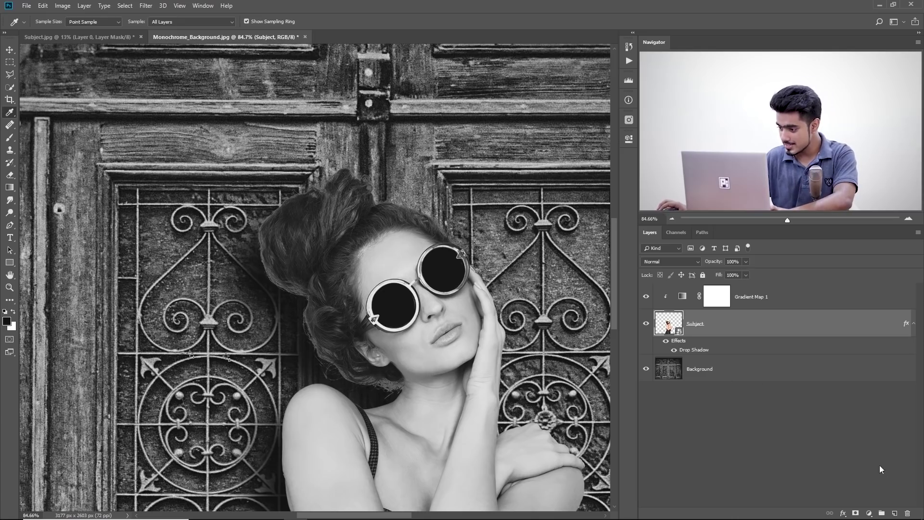
{"action": "left_click", "coordinate": [891, 512]}
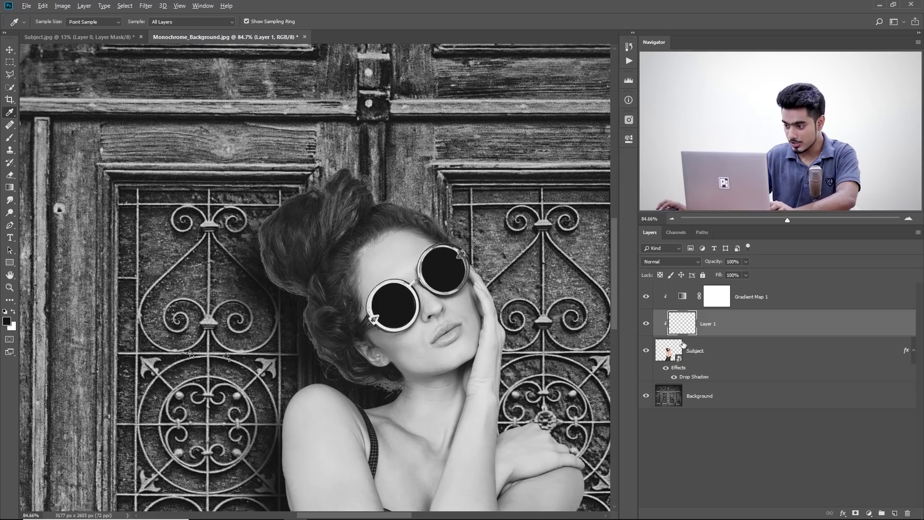
{"action": "left_click", "coordinate": [681, 338], "text": "alt"}
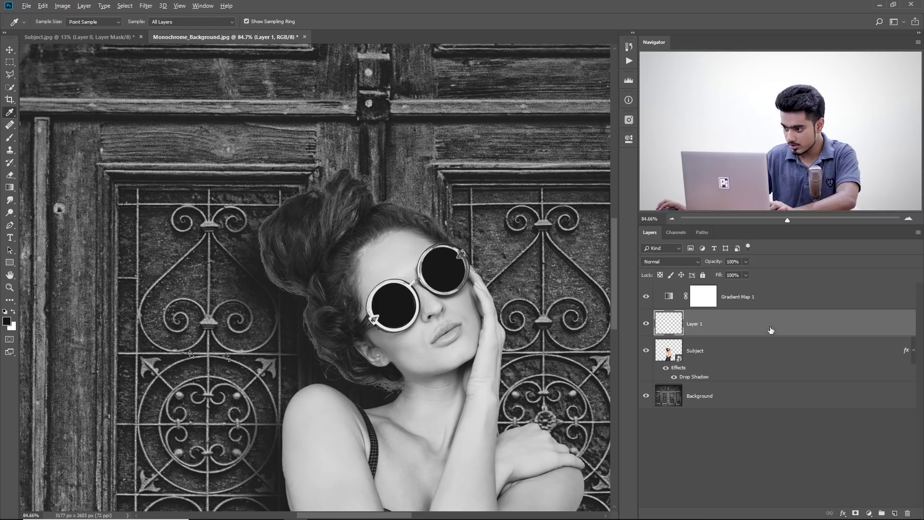
{"action": "left_click", "coordinate": [760, 337], "text": "alt"}
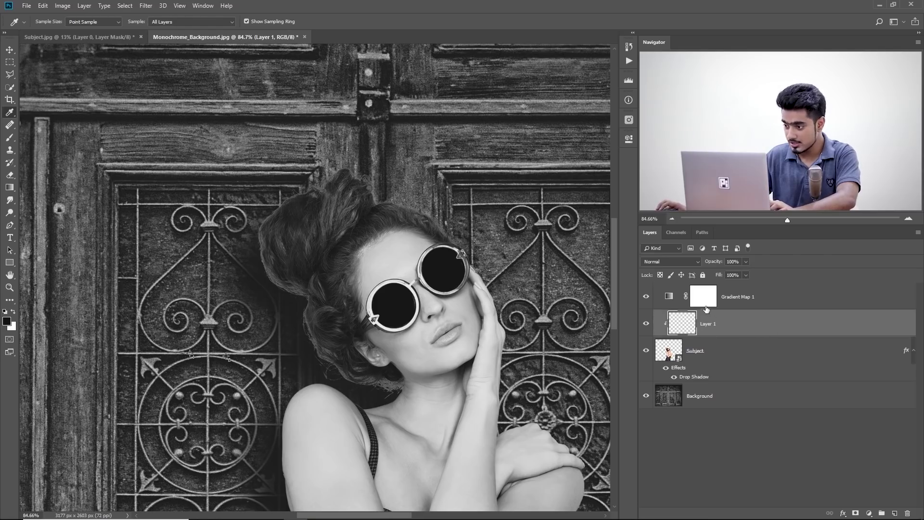
{"action": "left_click", "coordinate": [747, 306], "text": "alt"}
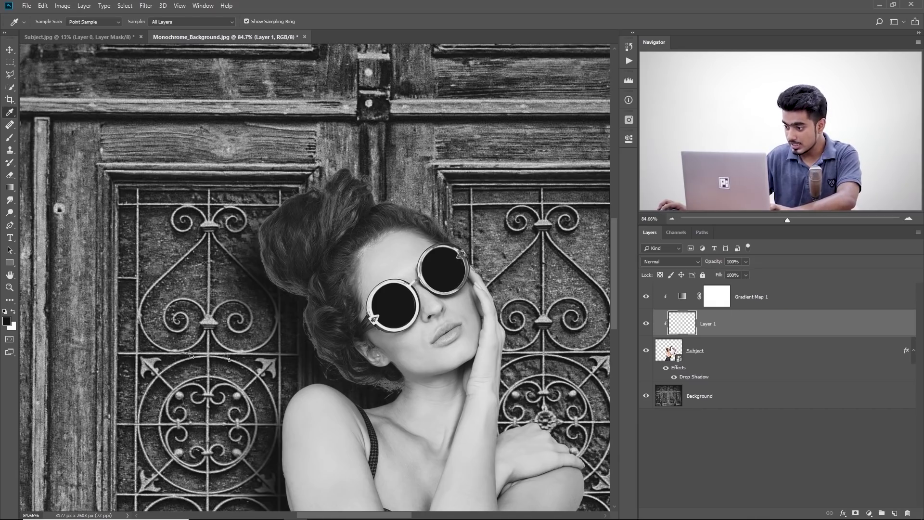
Step: Choose the Brush tool and lower its flow to 10%, keeping 100% opacity
{"action": "scroll", "coordinate": [419, 283], "scroll_direction": "down", "scroll_amount": 10}
{"action": "scroll", "coordinate": [419, 283], "scroll_direction": "up", "scroll_amount": 6}
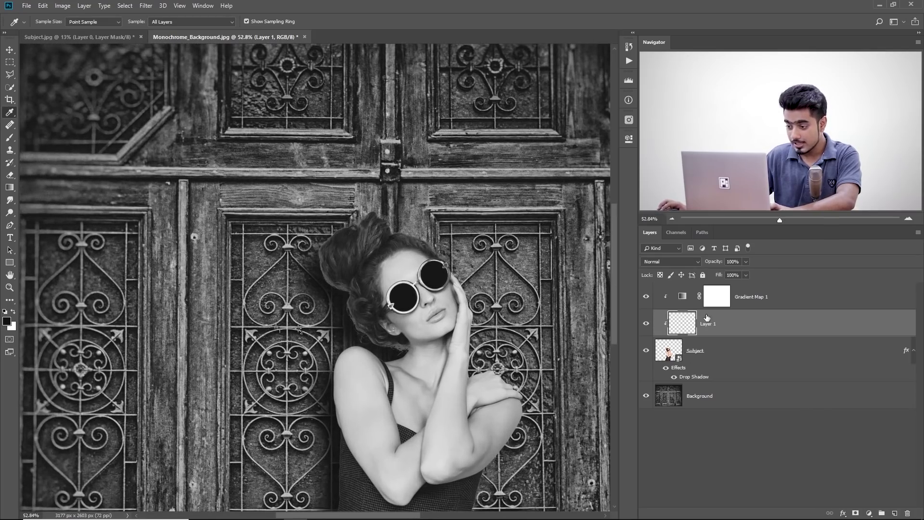
{"action": "left_click", "coordinate": [10, 137]}
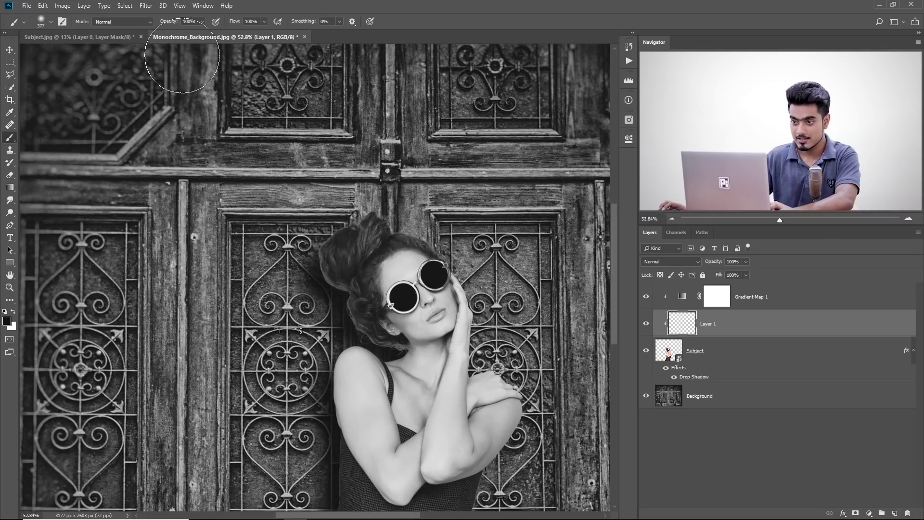
{"action": "left_click", "coordinate": [251, 21]}
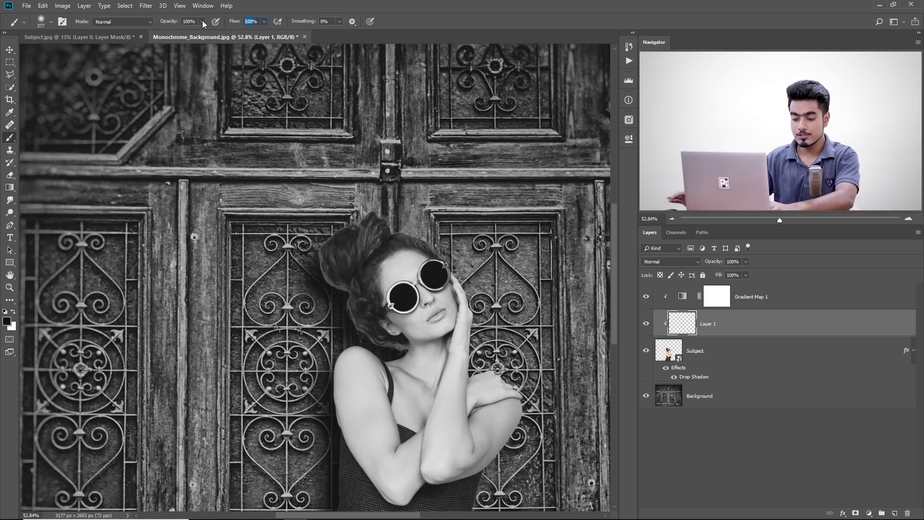
{"action": "type", "text": "20"}
{"action": "key", "text": "BackSpace"}
{"action": "key", "text": "BackSpace"}
{"action": "type", "text": "10"}
{"action": "key", "text": "Return"}
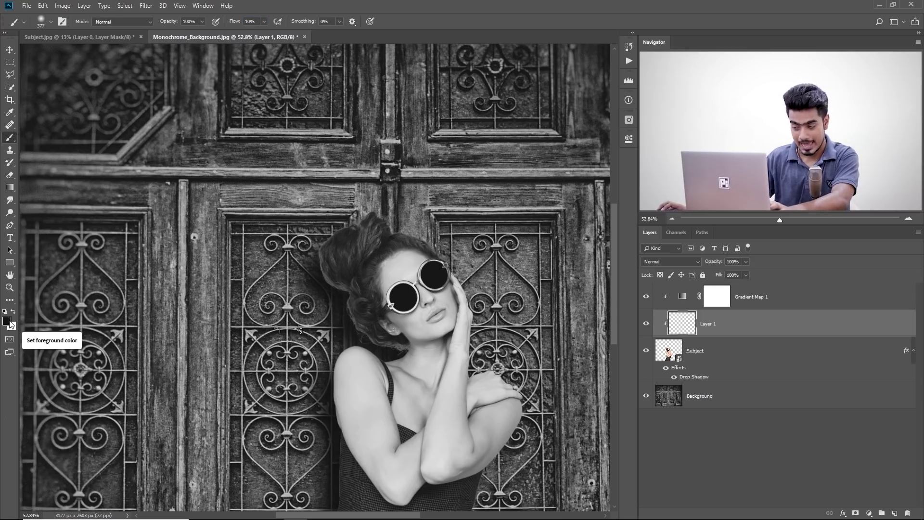
Step: Set the blend mode of Layer 1 to Soft Light
{"action": "left_click", "coordinate": [650, 262]}
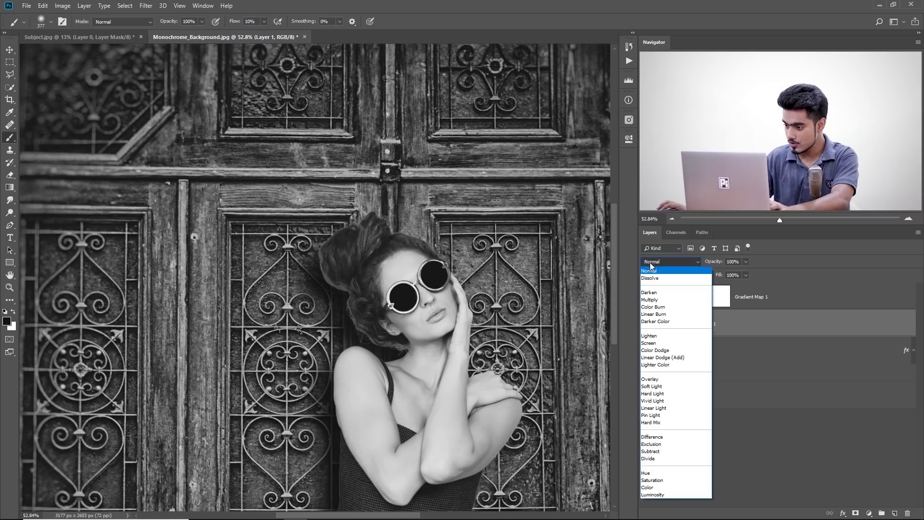
{"action": "left_click", "coordinate": [669, 387]}
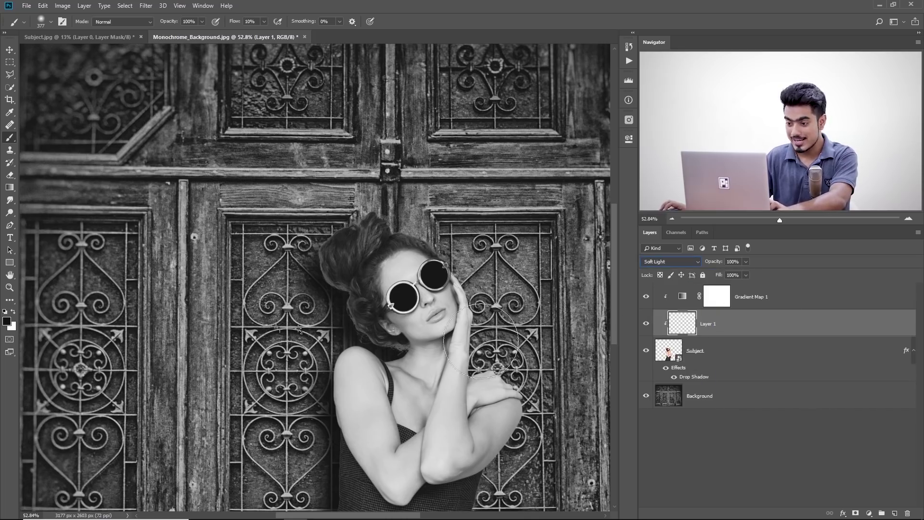
{"action": "scroll", "coordinate": [367, 291], "scroll_direction": "up", "scroll_amount": 3}
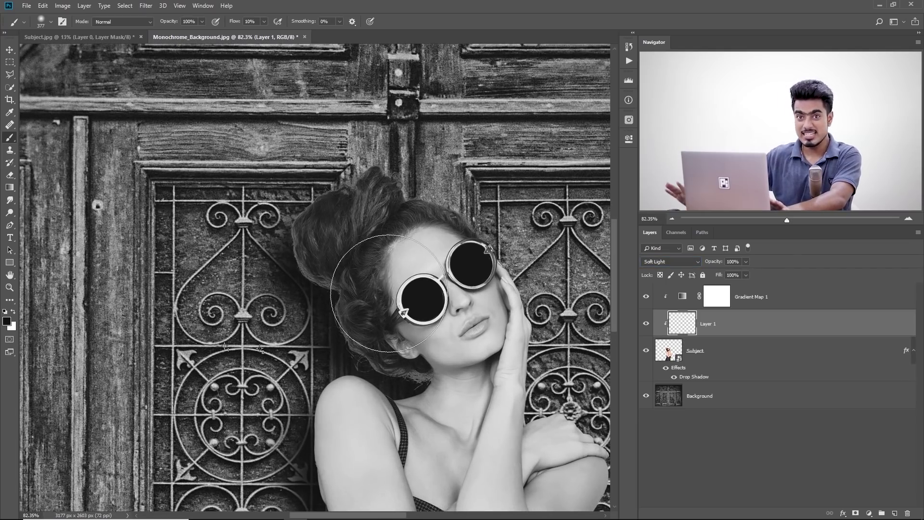
Step: Try Layer 1 above Gradient Map 1, painting dark strokes over the subject's hair at 100% brush flow
{"action": "left_click_drag", "start_coordinate": [794, 324], "coordinate": [788, 295]}
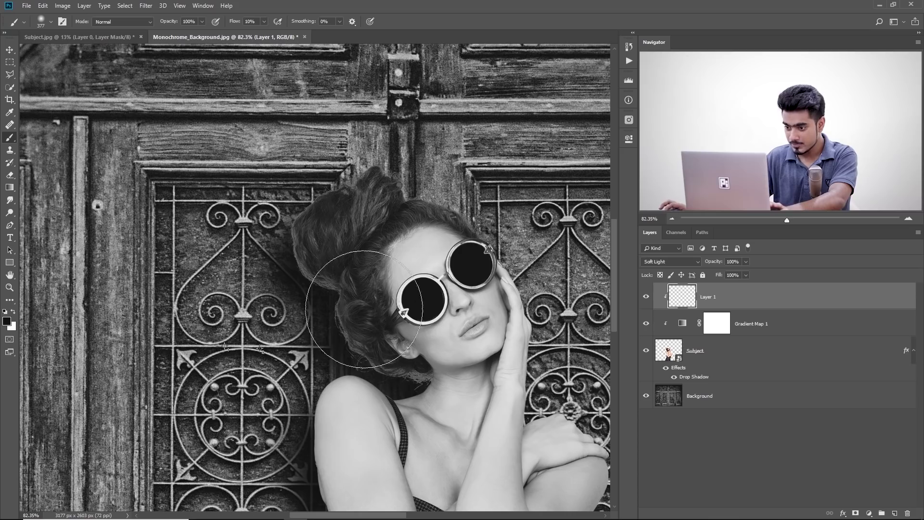
{"action": "left_click", "coordinate": [263, 23]}
{"action": "left_click_drag", "start_coordinate": [264, 35], "coordinate": [313, 37]}
{"action": "mouse_move", "coordinate": [324, 228]}
{"action": "left_mouse_down"}
{"action": "mouse_move", "coordinate": [331, 267]}
{"action": "mouse_move", "coordinate": [315, 349]}
{"action": "mouse_move", "coordinate": [332, 358]}
{"action": "left_mouse_up"}
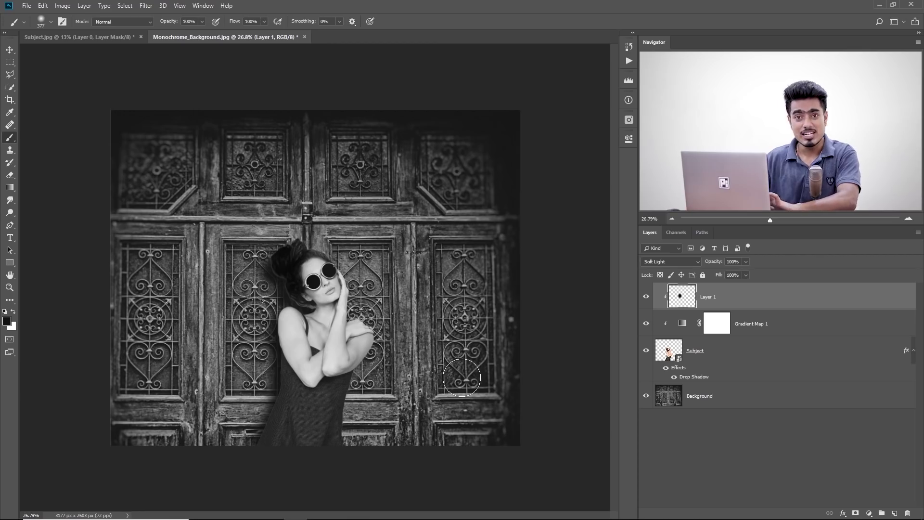
Step: Examine the dark color stop of the Gradient Map 1 adjustment in its gradient editor
{"action": "scroll", "coordinate": [469, 323], "scroll_direction": "up", "scroll_amount": 3}
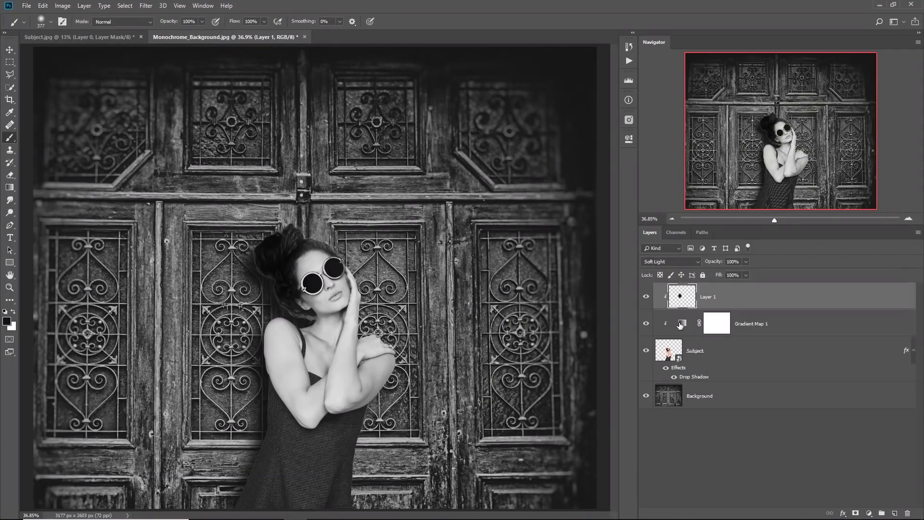
{"action": "double_click", "coordinate": [680, 324]}
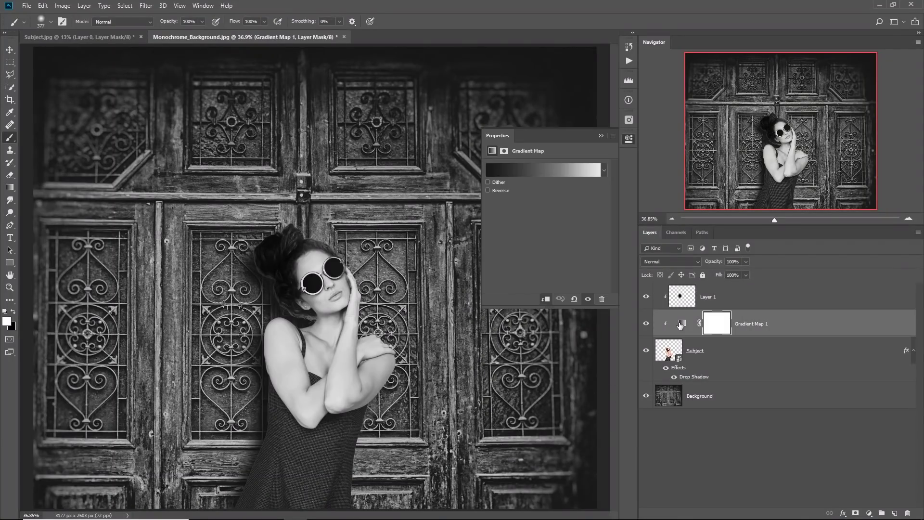
{"action": "left_click", "coordinate": [493, 169]}
{"action": "double_click", "coordinate": [508, 417]}
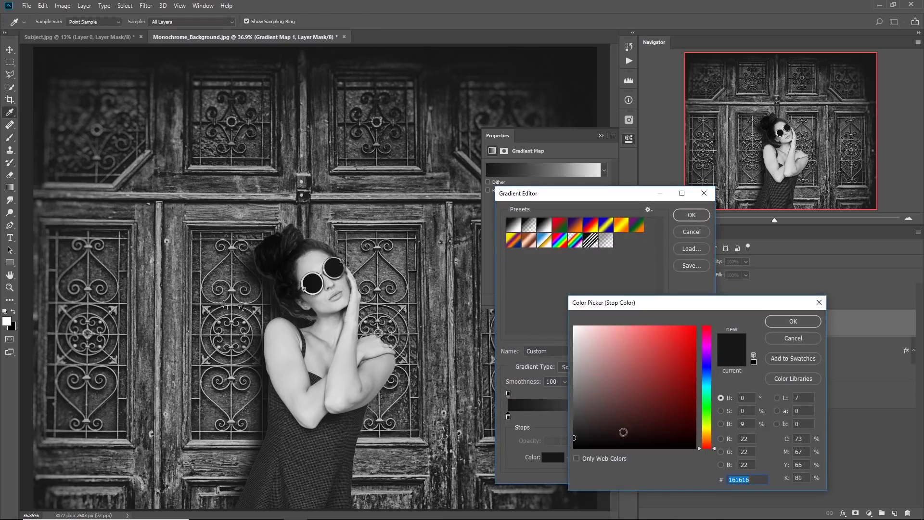
{"action": "left_click", "coordinate": [794, 321]}
{"action": "left_click", "coordinate": [692, 216]}
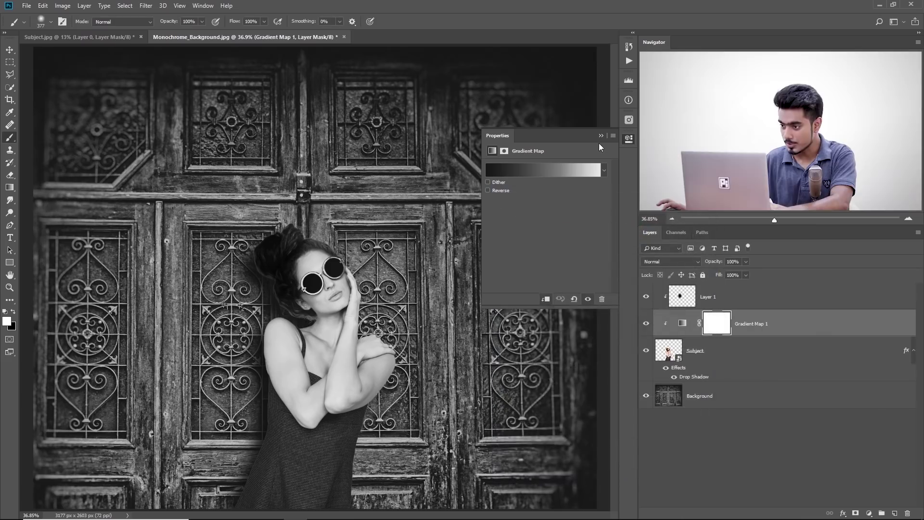
Step: Move Layer 1 back beneath Gradient Map 1 and erase the dark paint from the subject's hair
{"action": "left_click", "coordinate": [599, 135]}
{"action": "left_click_drag", "start_coordinate": [712, 297], "coordinate": [744, 336]}
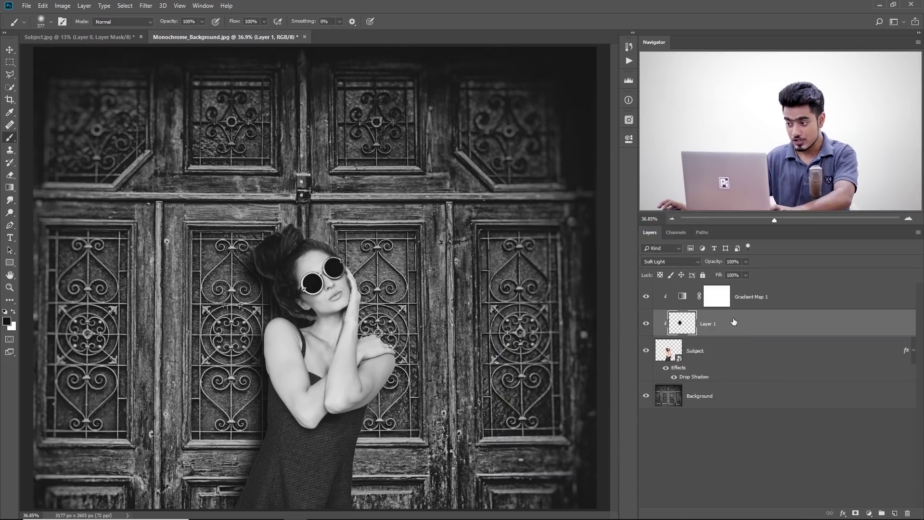
{"action": "scroll", "coordinate": [339, 306], "scroll_direction": "up", "scroll_amount": 5}
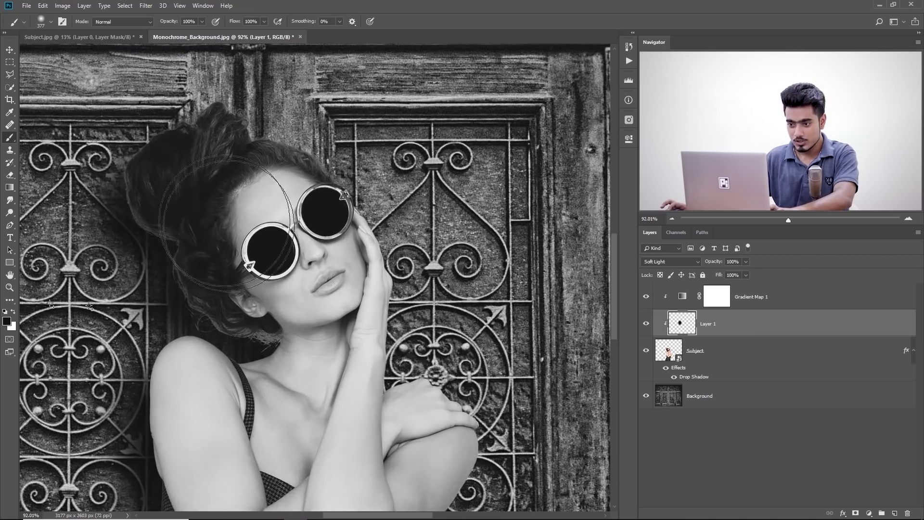
{"action": "left_click", "coordinate": [11, 177]}
{"action": "left_click_drag", "start_coordinate": [223, 345], "coordinate": [284, 391]}
{"action": "left_click", "coordinate": [10, 138]}
Step: Darken the subject's hair bun and its outer edge on Layer 1 with soft brush strokes at 10% flow
{"action": "scroll", "coordinate": [154, 191], "scroll_direction": "up", "scroll_amount": 2}
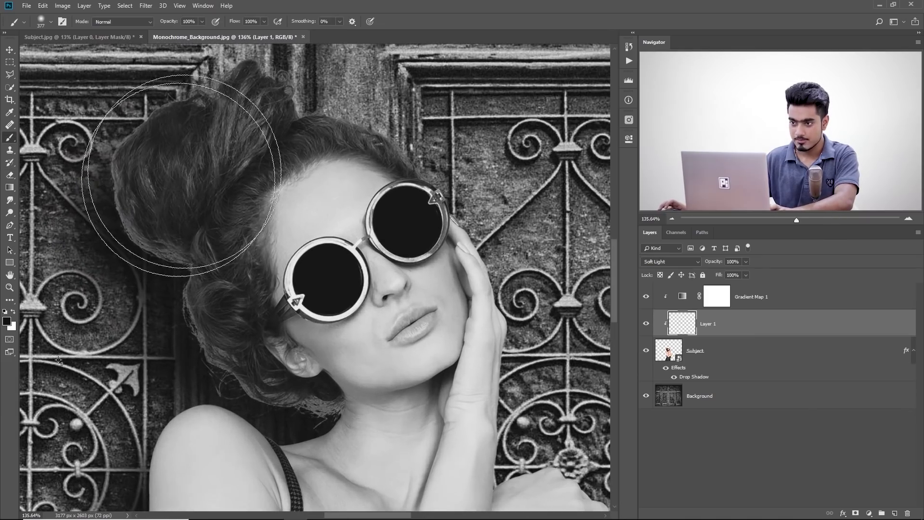
{"action": "left_click_drag", "start_coordinate": [258, 22], "coordinate": [186, 21]}
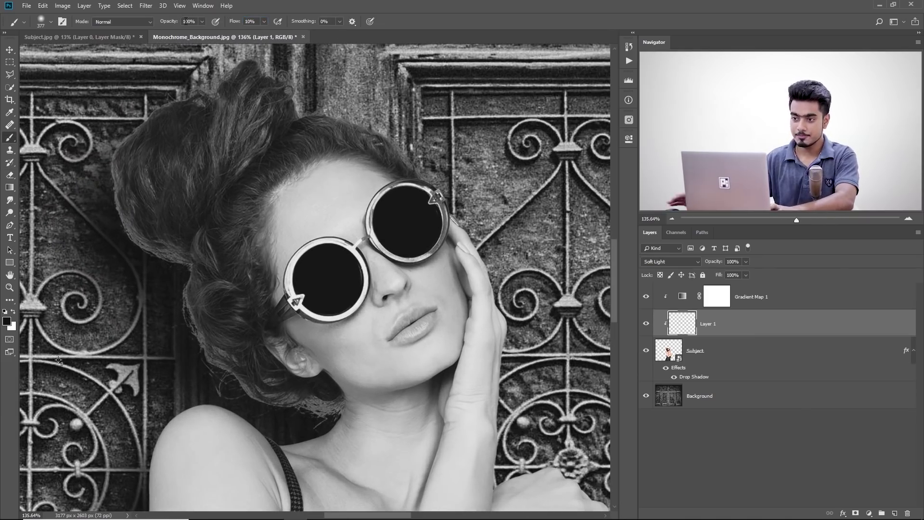
{"action": "left_click_drag", "start_coordinate": [247, 164], "coordinate": [211, 169]}
{"action": "left_click_drag", "start_coordinate": [143, 210], "coordinate": [107, 204]}
{"action": "mouse_move", "coordinate": [128, 126]}
{"action": "left_mouse_down"}
{"action": "mouse_move", "coordinate": [136, 128]}
{"action": "mouse_move", "coordinate": [123, 124]}
{"action": "left_mouse_up"}
{"action": "mouse_move", "coordinate": [125, 167]}
{"action": "left_mouse_down"}
{"action": "mouse_move", "coordinate": [123, 146]}
{"action": "mouse_move", "coordinate": [148, 121]}
{"action": "mouse_move", "coordinate": [133, 172]}
{"action": "mouse_move", "coordinate": [135, 142]}
{"action": "mouse_move", "coordinate": [119, 159]}
{"action": "mouse_move", "coordinate": [124, 175]}
{"action": "mouse_move", "coordinate": [164, 220]}
{"action": "mouse_move", "coordinate": [141, 144]}
{"action": "mouse_move", "coordinate": [185, 197]}
{"action": "mouse_move", "coordinate": [157, 176]}
{"action": "mouse_move", "coordinate": [130, 172]}
{"action": "mouse_move", "coordinate": [117, 151]}
{"action": "mouse_move", "coordinate": [130, 200]}
{"action": "mouse_move", "coordinate": [176, 231]}
{"action": "mouse_move", "coordinate": [194, 230]}
{"action": "mouse_move", "coordinate": [212, 318]}
{"action": "mouse_move", "coordinate": [177, 257]}
{"action": "left_mouse_up"}
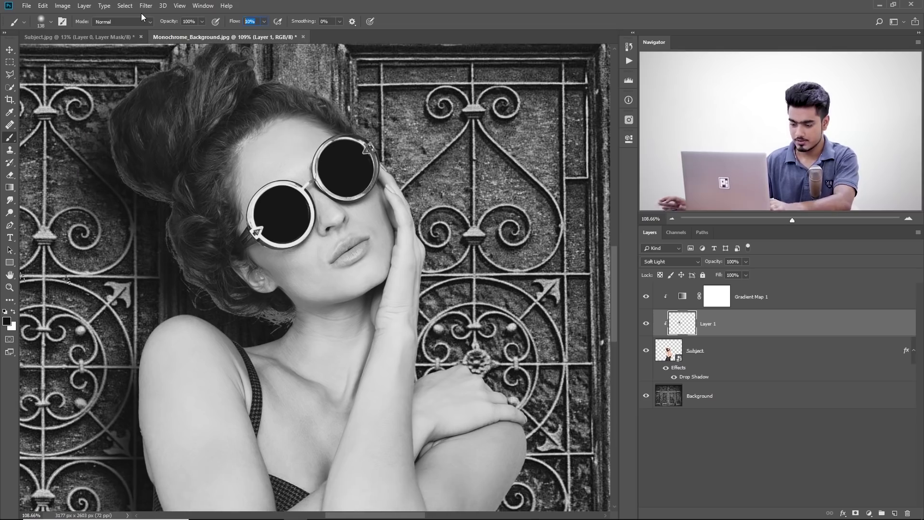
Step: Darken the lower hair edge and the stray strands beside the neck on Layer 1 with soft brush strokes at 30% flow
{"action": "left_click_drag", "start_coordinate": [133, 195], "coordinate": [152, 198]}
{"action": "left_click_drag", "start_coordinate": [154, 210], "coordinate": [164, 234]}
{"action": "left_click_drag", "start_coordinate": [163, 240], "coordinate": [146, 241]}
{"action": "mouse_move", "coordinate": [172, 213]}
{"action": "left_mouse_down"}
{"action": "mouse_move", "coordinate": [180, 258]}
{"action": "mouse_move", "coordinate": [170, 238]}
{"action": "mouse_move", "coordinate": [198, 295]}
{"action": "left_mouse_up"}
{"action": "left_click_drag", "start_coordinate": [196, 294], "coordinate": [176, 297]}
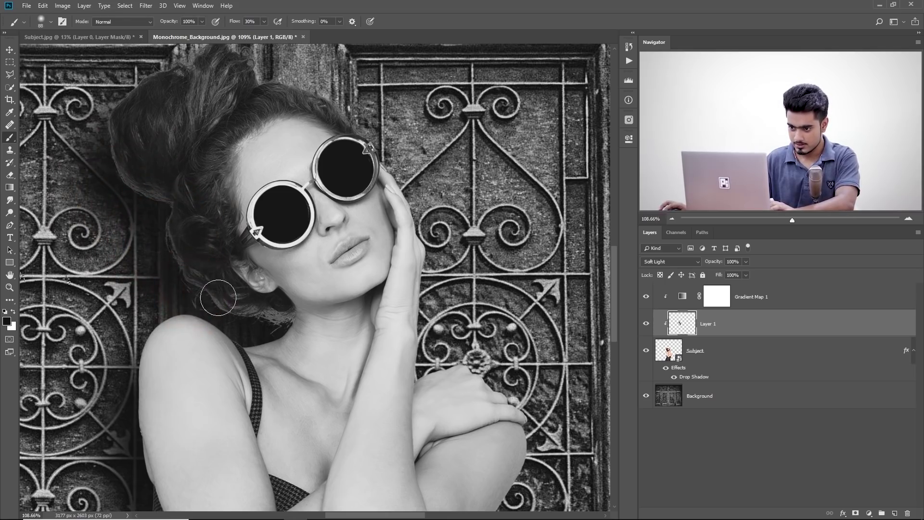
{"action": "left_click_drag", "start_coordinate": [266, 317], "coordinate": [273, 329]}
{"action": "left_click_drag", "start_coordinate": [272, 330], "coordinate": [266, 330]}
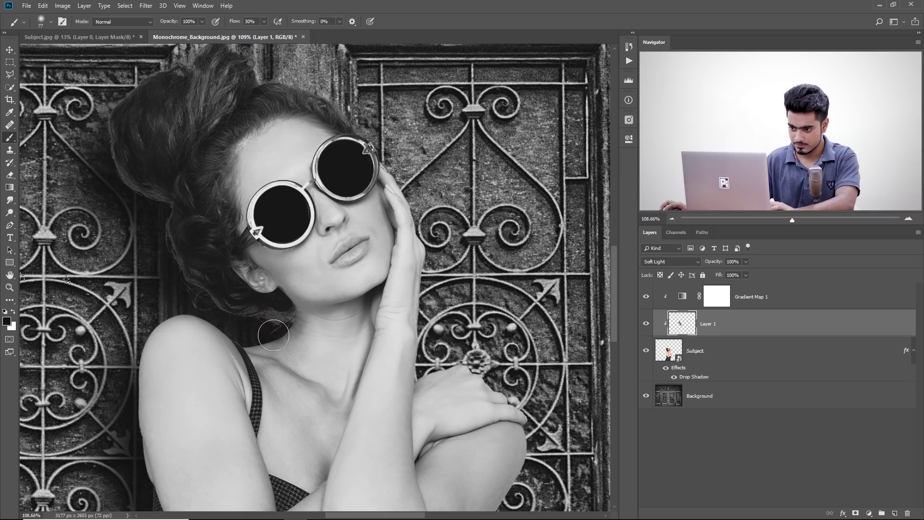
Step: Shade the outer edge of the subject's shoulder and upper arm on Layer 1 with a large soft brush
{"action": "left_click_drag", "start_coordinate": [218, 303], "coordinate": [226, 200]}
{"action": "mouse_move", "coordinate": [161, 207]}
{"action": "left_mouse_down"}
{"action": "mouse_move", "coordinate": [188, 210]}
{"action": "mouse_move", "coordinate": [157, 211]}
{"action": "mouse_move", "coordinate": [141, 295]}
{"action": "mouse_move", "coordinate": [152, 213]}
{"action": "mouse_move", "coordinate": [173, 199]}
{"action": "left_mouse_up"}
{"action": "mouse_move", "coordinate": [108, 212]}
{"action": "left_mouse_down"}
{"action": "mouse_move", "coordinate": [88, 288]}
{"action": "mouse_move", "coordinate": [116, 353]}
{"action": "left_mouse_up"}
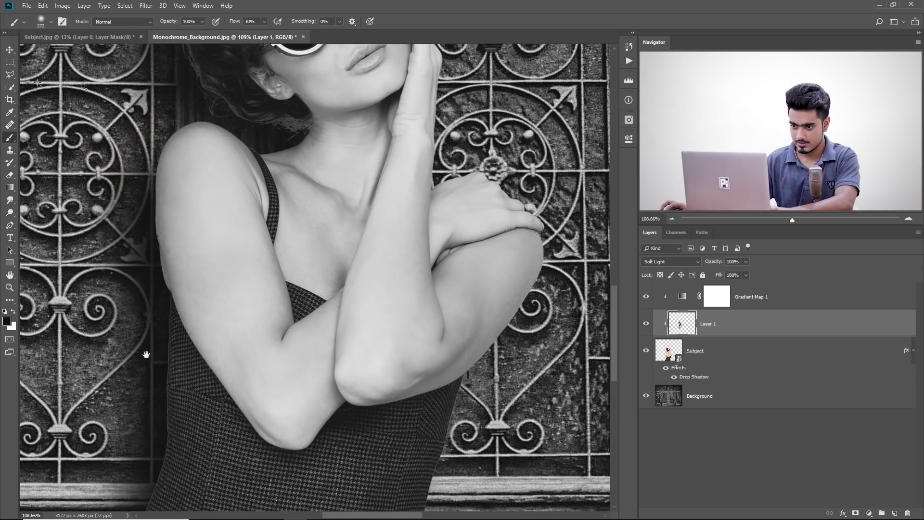
{"action": "left_click_drag", "start_coordinate": [115, 385], "coordinate": [117, 212]}
{"action": "left_click_drag", "start_coordinate": [120, 226], "coordinate": [116, 298]}
{"action": "left_click_drag", "start_coordinate": [131, 381], "coordinate": [145, 244]}
{"action": "left_click_drag", "start_coordinate": [148, 251], "coordinate": [184, 255]}
Step: Paint dark shading down the shadow-side edge of the dress on Layer 1 with a very large soft brush
{"action": "mouse_move", "coordinate": [116, 135]}
{"action": "left_mouse_down"}
{"action": "mouse_move", "coordinate": [141, 208]}
{"action": "mouse_move", "coordinate": [84, 455]}
{"action": "left_mouse_up"}
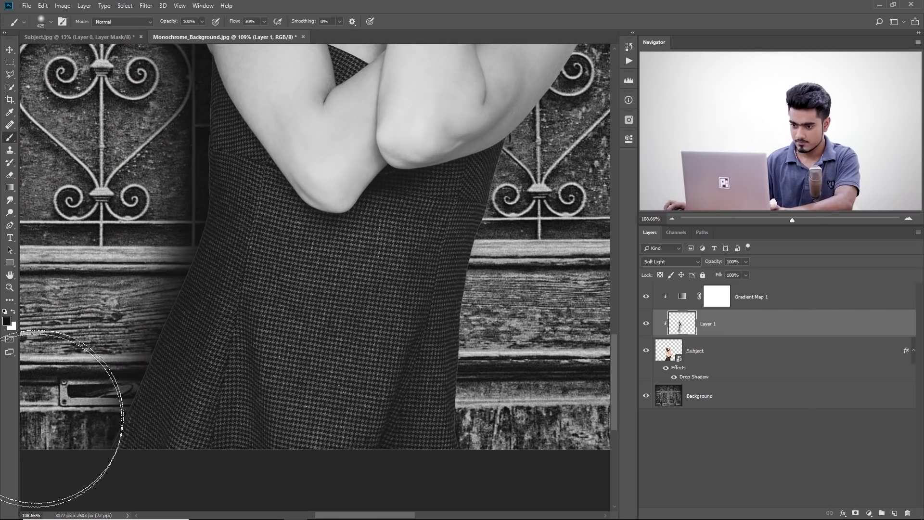
{"action": "left_click_drag", "start_coordinate": [206, 88], "coordinate": [200, 479]}
{"action": "mouse_move", "coordinate": [227, 350]}
{"action": "left_mouse_down"}
{"action": "mouse_move", "coordinate": [223, 340]}
{"action": "mouse_move", "coordinate": [174, 330]}
{"action": "left_mouse_up"}
{"action": "left_click_drag", "start_coordinate": [210, 254], "coordinate": [228, 330]}
{"action": "left_click_drag", "start_coordinate": [176, 226], "coordinate": [224, 291]}
{"action": "left_click_drag", "start_coordinate": [223, 248], "coordinate": [165, 240]}
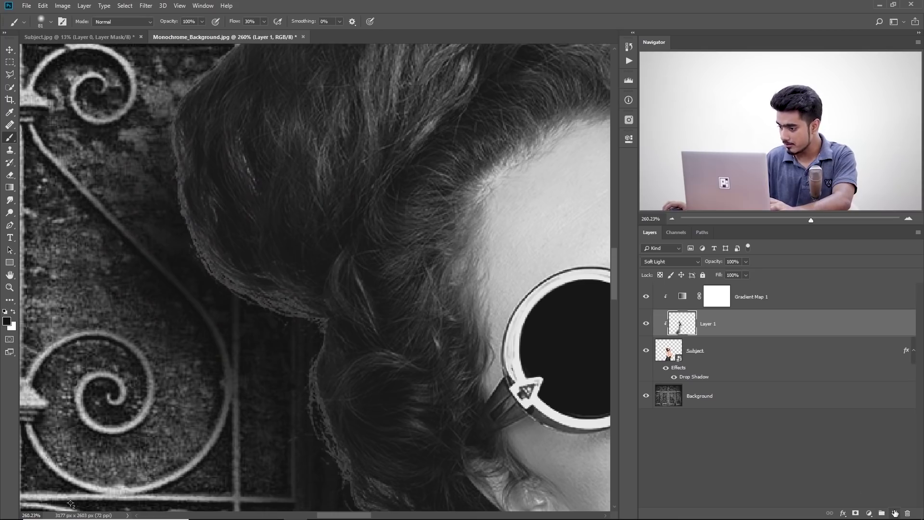
Step: Add a clipped layer above Layer 1 and paint out the light fringe along the hair's outer edge at 77% flow
{"action": "left_click", "coordinate": [895, 513]}
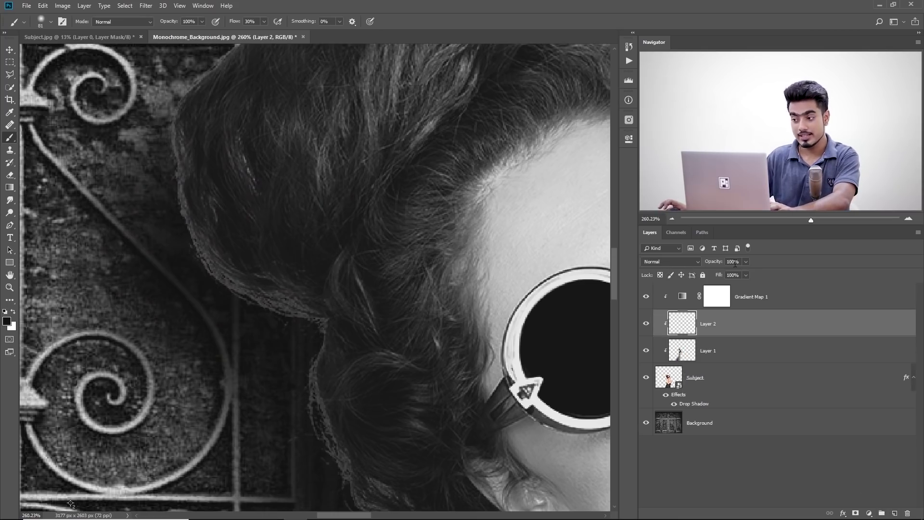
{"action": "left_click_drag", "start_coordinate": [216, 221], "coordinate": [223, 249]}
{"action": "mouse_move", "coordinate": [141, 196]}
{"action": "left_mouse_down"}
{"action": "mouse_move", "coordinate": [148, 200]}
{"action": "mouse_move", "coordinate": [144, 182]}
{"action": "left_mouse_up"}
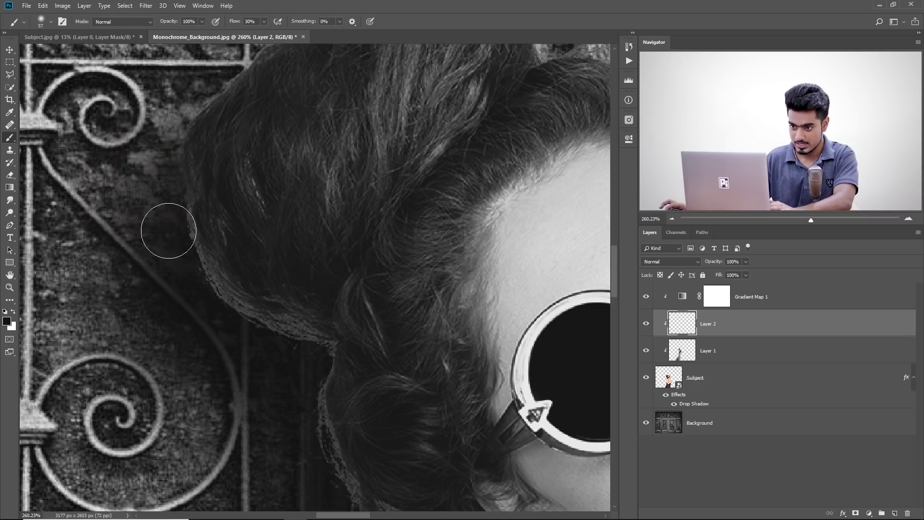
{"action": "left_click", "coordinate": [264, 22]}
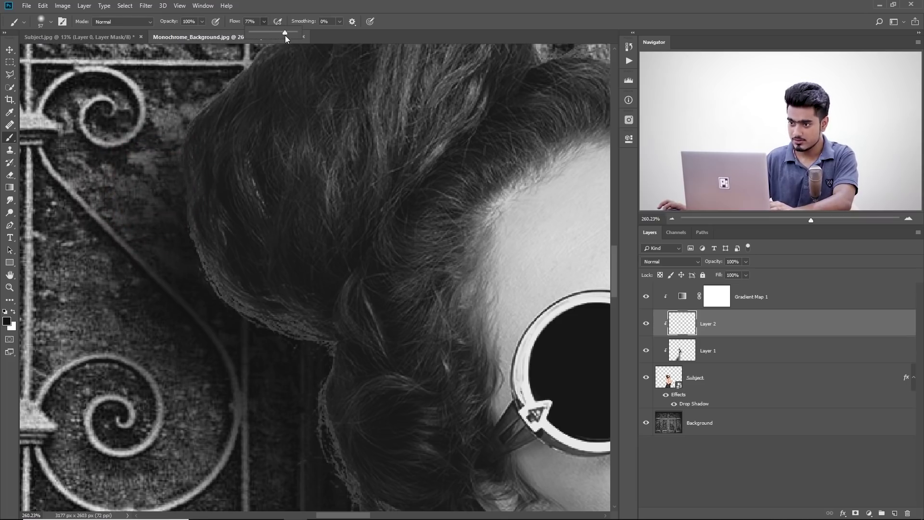
{"action": "mouse_move", "coordinate": [161, 230]}
{"action": "left_mouse_down"}
{"action": "mouse_move", "coordinate": [173, 227]}
{"action": "mouse_move", "coordinate": [207, 328]}
{"action": "left_mouse_up"}
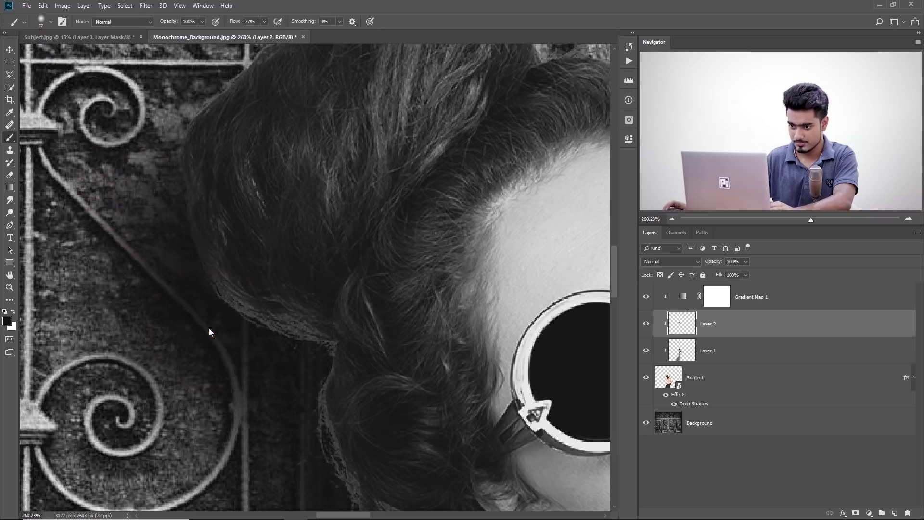
{"action": "right_click", "coordinate": [217, 323], "text": "alt"}
{"action": "mouse_move", "coordinate": [260, 333]}
{"action": "left_mouse_down"}
{"action": "mouse_move", "coordinate": [281, 348]}
{"action": "mouse_move", "coordinate": [299, 334]}
{"action": "left_mouse_up"}
{"action": "mouse_move", "coordinate": [274, 390]}
{"action": "left_mouse_down"}
{"action": "mouse_move", "coordinate": [219, 251]}
{"action": "mouse_move", "coordinate": [222, 314]}
{"action": "mouse_move", "coordinate": [231, 297]}
{"action": "mouse_move", "coordinate": [268, 374]}
{"action": "mouse_move", "coordinate": [322, 409]}
{"action": "left_mouse_up"}
{"action": "mouse_move", "coordinate": [328, 420]}
{"action": "left_mouse_down"}
{"action": "mouse_move", "coordinate": [271, 320]}
{"action": "mouse_move", "coordinate": [369, 381]}
{"action": "mouse_move", "coordinate": [490, 383]}
{"action": "left_mouse_up"}
{"action": "right_click", "coordinate": [281, 328], "text": "alt"}
{"action": "left_click_drag", "start_coordinate": [270, 387], "coordinate": [294, 171]}
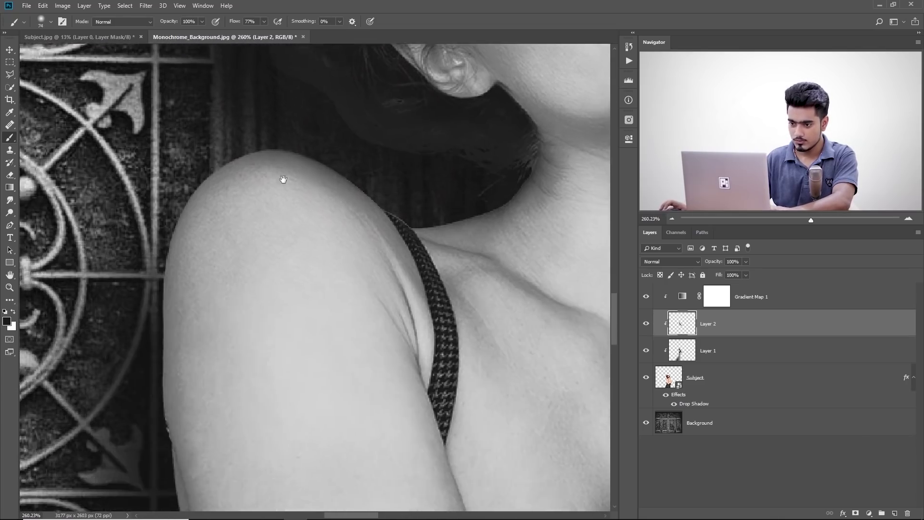
Step: Darken the outer edge of the subject's shoulder and arm on Layer 2, undoing the misplaced first dab
{"action": "right_click", "coordinate": [152, 155], "text": "alt"}
{"action": "left_click", "coordinate": [167, 113]}
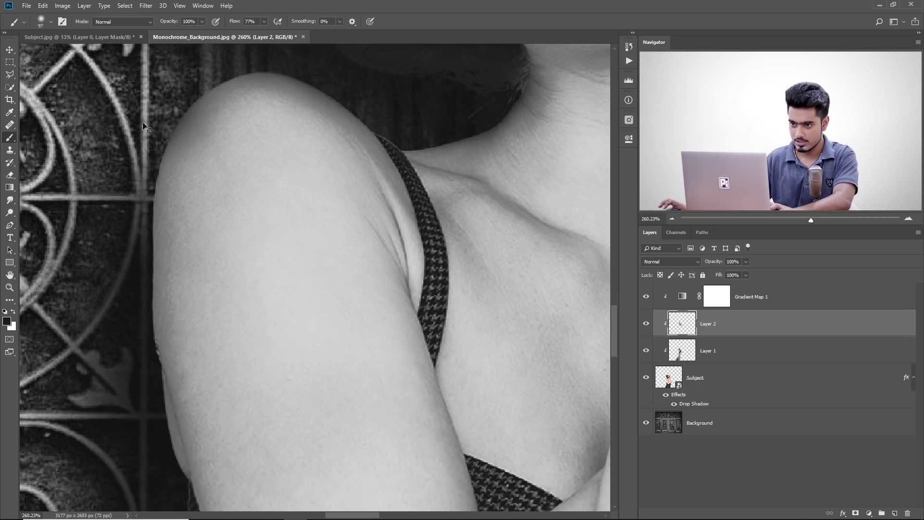
{"action": "key", "text": "ctrl+z"}
{"action": "mouse_move", "coordinate": [135, 113]}
{"action": "left_mouse_down"}
{"action": "mouse_move", "coordinate": [98, 173]}
{"action": "mouse_move", "coordinate": [92, 293]}
{"action": "mouse_move", "coordinate": [88, 238]}
{"action": "left_mouse_up"}
{"action": "left_click_drag", "start_coordinate": [195, 251], "coordinate": [116, 167]}
{"action": "left_click_drag", "start_coordinate": [150, 129], "coordinate": [148, 264]}
{"action": "left_click_drag", "start_coordinate": [147, 299], "coordinate": [134, 126]}
Step: Darken the outer edge of the dress down to the hem on Layer 2, adjusting the brush size along the way
{"action": "right_click", "coordinate": [117, 198], "text": "alt"}
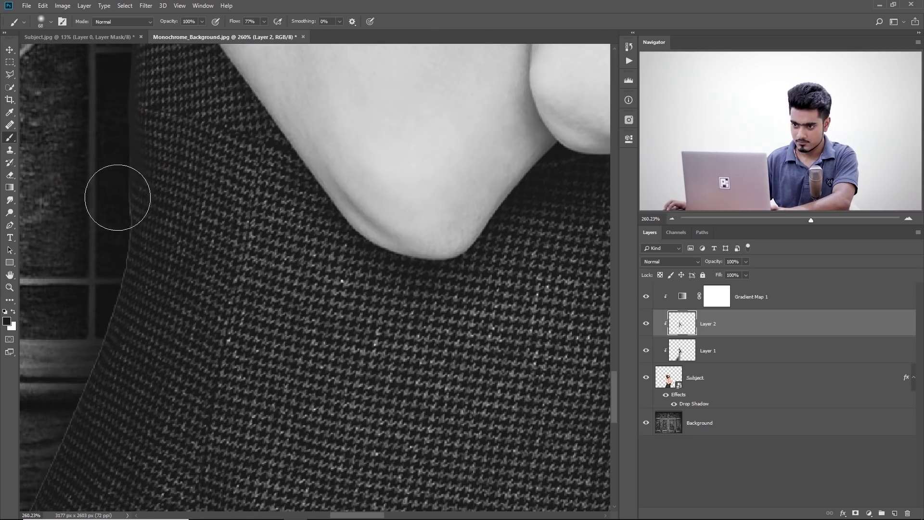
{"action": "left_click_drag", "start_coordinate": [118, 198], "coordinate": [103, 263]}
{"action": "left_click_drag", "start_coordinate": [102, 284], "coordinate": [163, 174]}
{"action": "right_click", "coordinate": [163, 174], "text": "alt"}
{"action": "left_click_drag", "start_coordinate": [155, 218], "coordinate": [98, 357]}
{"action": "left_click_drag", "start_coordinate": [106, 361], "coordinate": [160, 206]}
{"action": "mouse_move", "coordinate": [160, 206]}
{"action": "left_mouse_down"}
{"action": "mouse_move", "coordinate": [100, 324]}
{"action": "mouse_move", "coordinate": [194, 201]}
{"action": "left_mouse_up"}
{"action": "left_click_drag", "start_coordinate": [194, 200], "coordinate": [71, 485]}
{"action": "key", "text": "ctrl+0"}
{"action": "scroll", "coordinate": [205, 185], "scroll_direction": "up", "scroll_amount": 4}
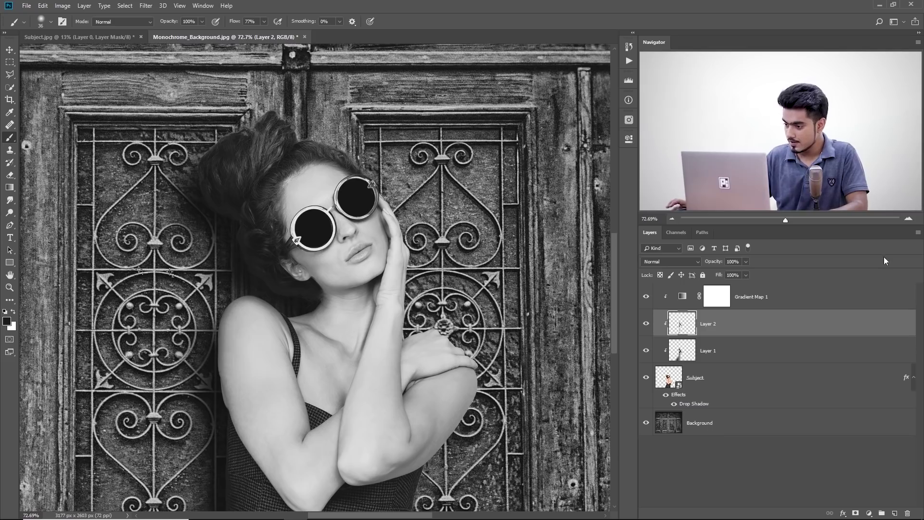
Step: Move the dark color stop of Gradient Map 1 inward to a location of about 7% in its gradient editor
{"action": "double_click", "coordinate": [683, 298]}
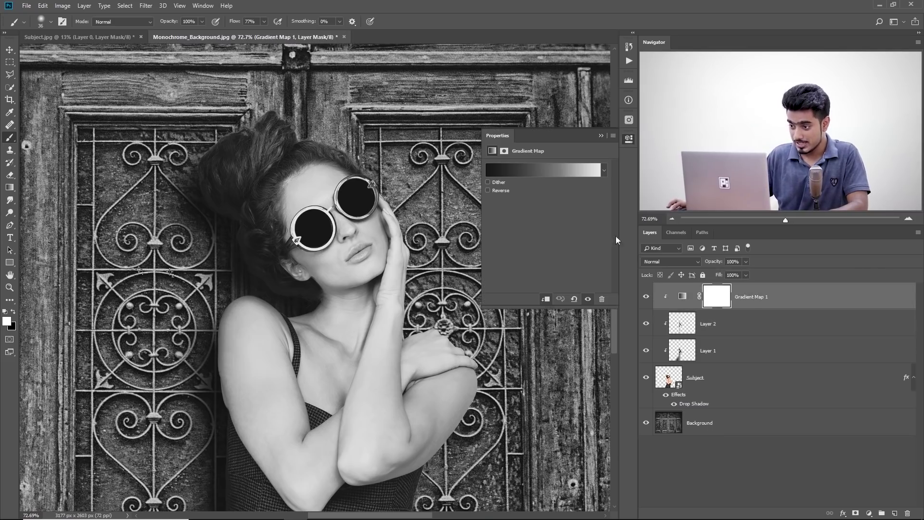
{"action": "left_click", "coordinate": [559, 174]}
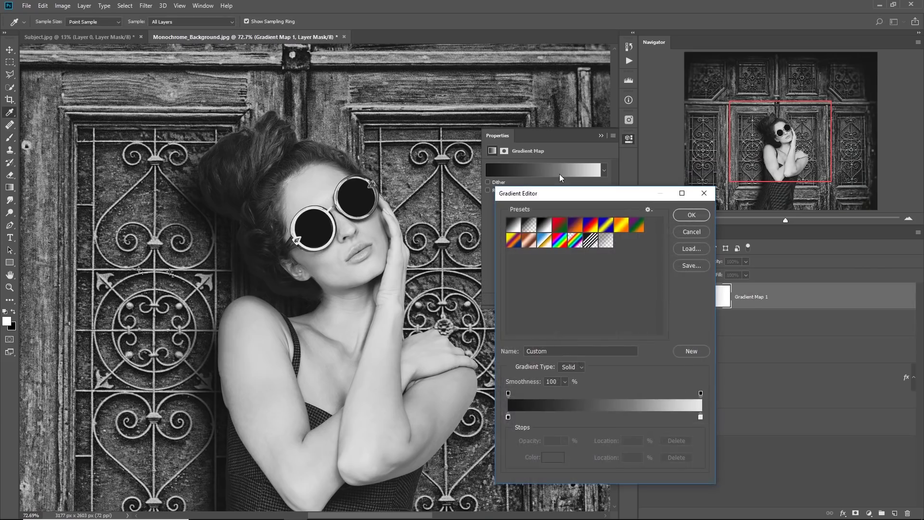
{"action": "left_click", "coordinate": [509, 416]}
{"action": "left_click_drag", "start_coordinate": [519, 420], "coordinate": [536, 421]}
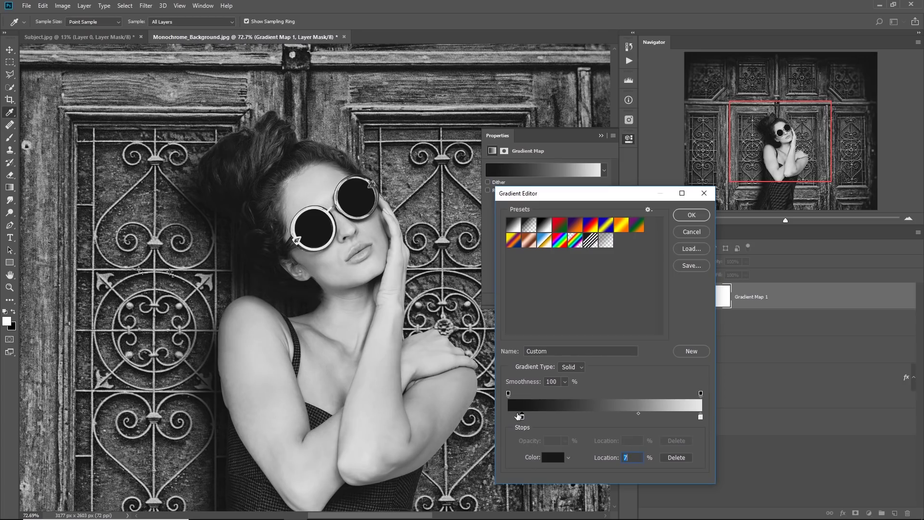
Step: Set the Subject layer's drop shadow to 98 px distance and 90% opacity
{"action": "scroll", "coordinate": [333, 236], "scroll_direction": "down", "scroll_amount": 3}
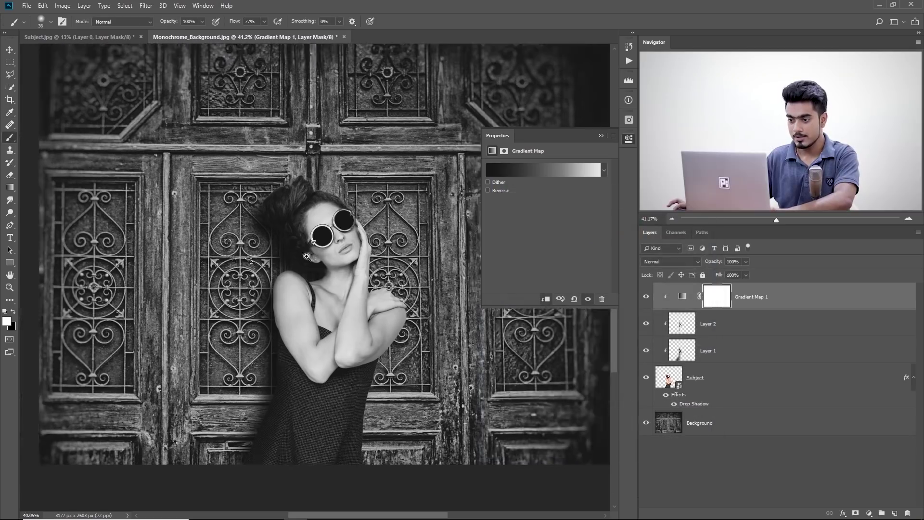
{"action": "scroll", "coordinate": [306, 254], "scroll_direction": "down", "scroll_amount": 2}
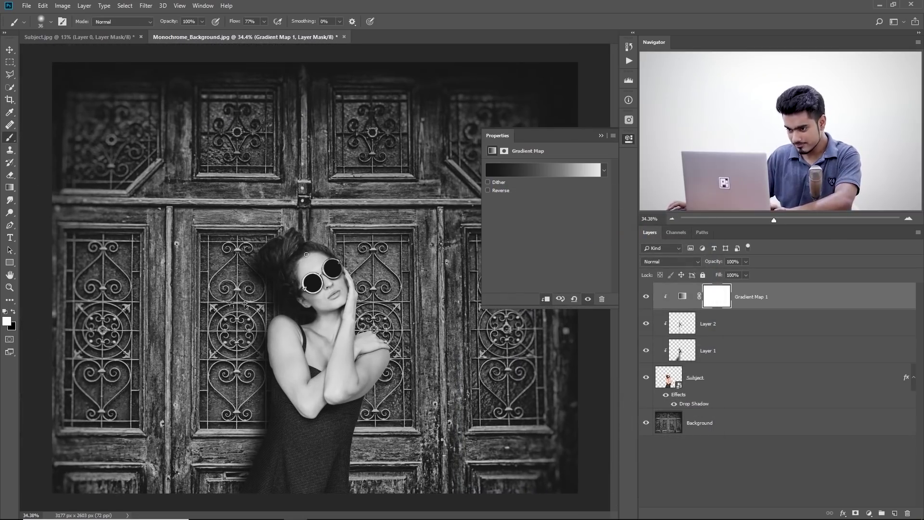
{"action": "double_click", "coordinate": [694, 405]}
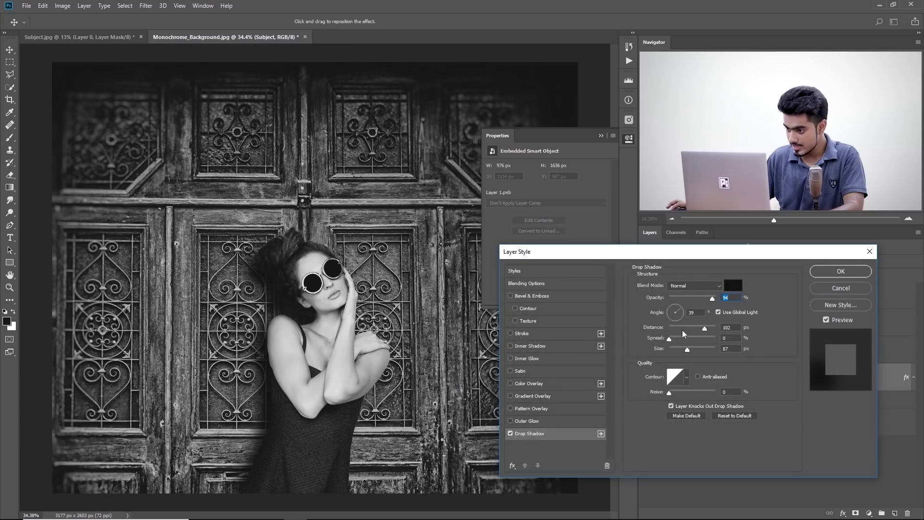
{"action": "left_click_drag", "start_coordinate": [705, 328], "coordinate": [704, 328]}
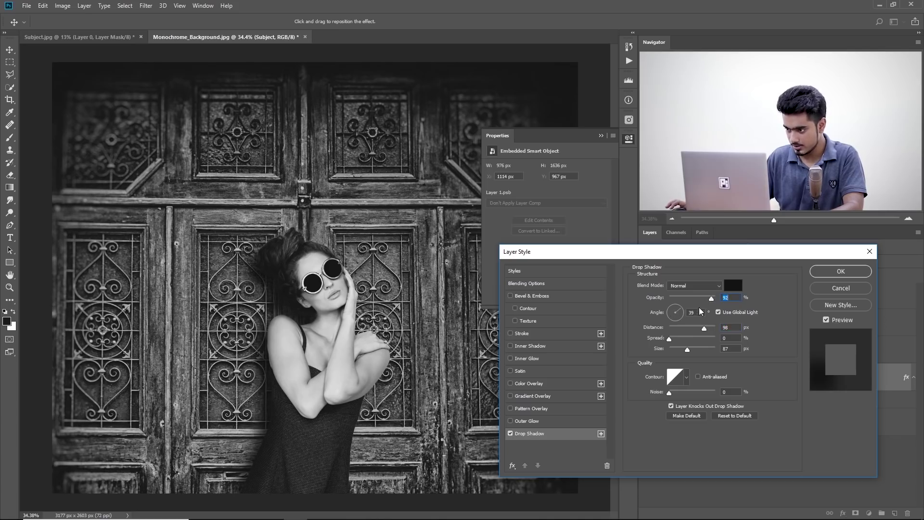
{"action": "type", "text": "90"}
{"action": "left_click", "coordinate": [864, 273]}
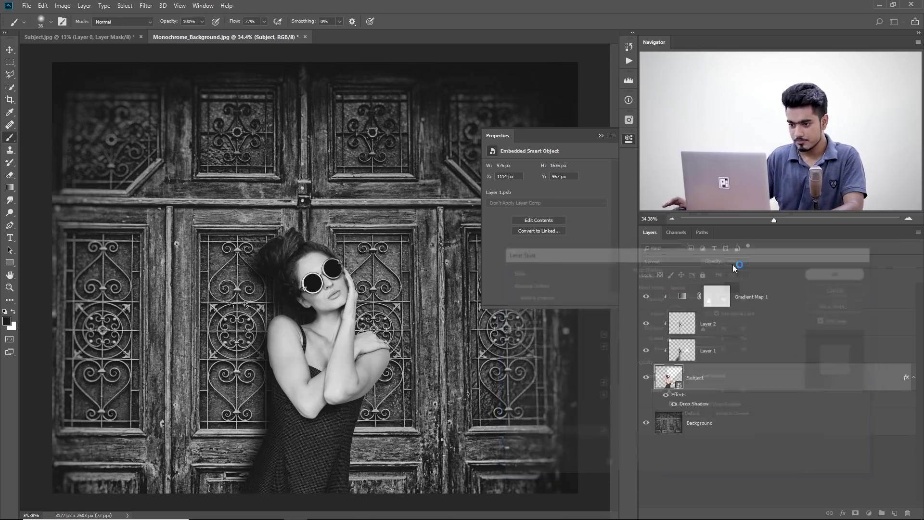
{"action": "left_click_drag", "start_coordinate": [297, 294], "coordinate": [300, 294]}
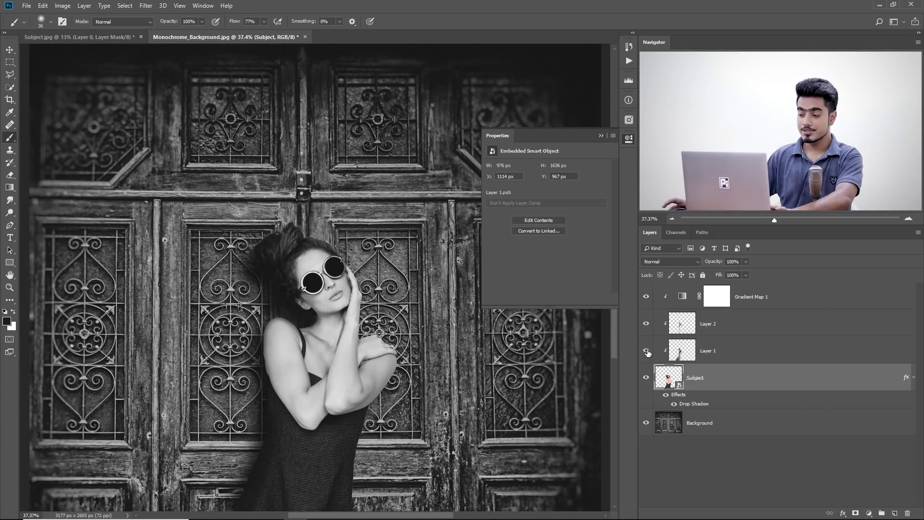
Step: Add a clipped Curves adjustment above Layer 2 and shape a subtle contrast curve with one shadow and one highlight point
{"action": "left_click", "coordinate": [734, 326]}
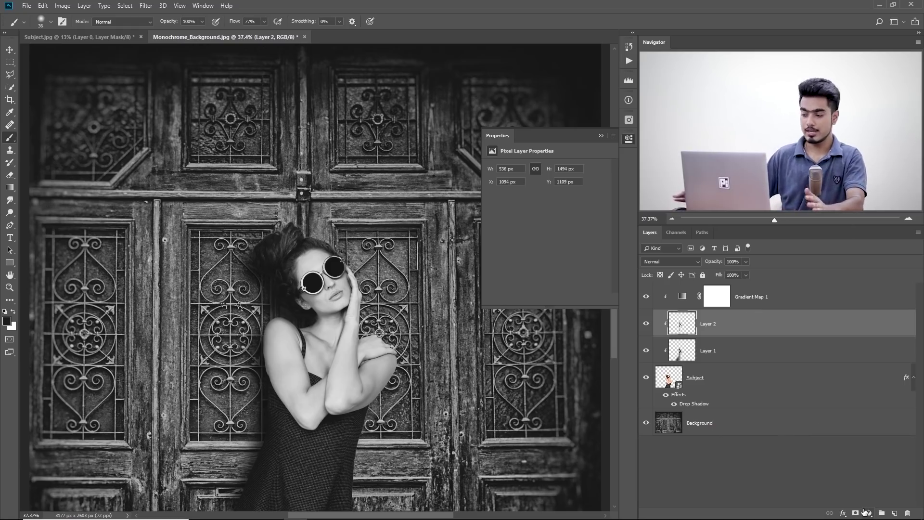
{"action": "left_click", "coordinate": [865, 512]}
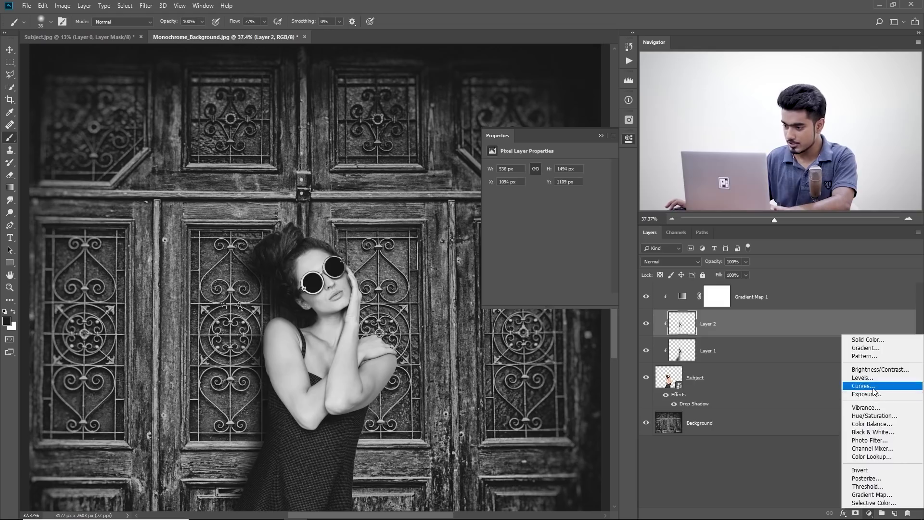
{"action": "left_click", "coordinate": [863, 386]}
{"action": "left_click_drag", "start_coordinate": [583, 209], "coordinate": [541, 254]}
{"action": "left_click_drag", "start_coordinate": [584, 207], "coordinate": [585, 207]}
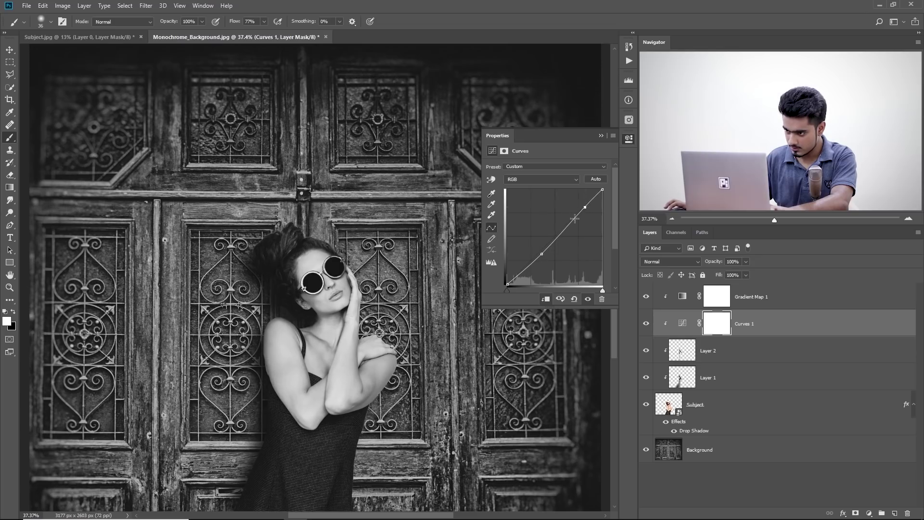
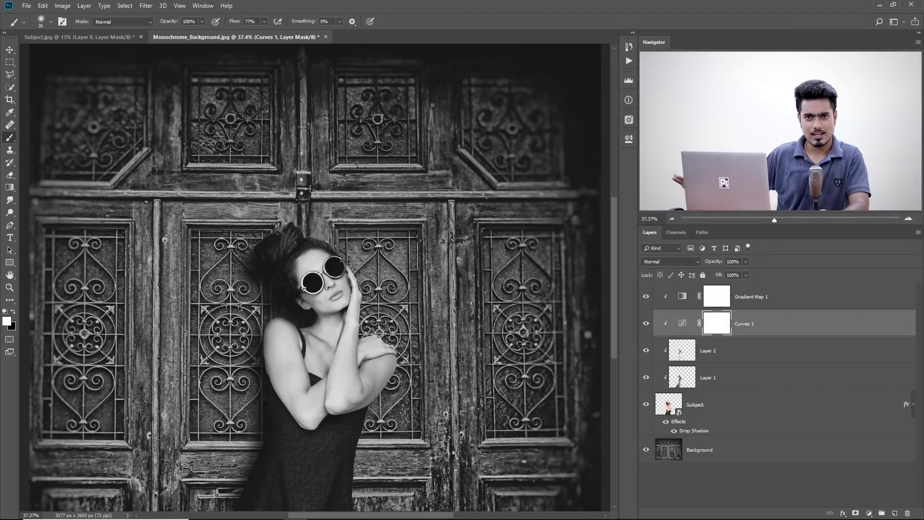
Step: Add a Color Lookup adjustment above Gradient Map 1 and apply the 3Strip.look 3D LUT
{"action": "left_click", "coordinate": [805, 297]}
{"action": "left_click", "coordinate": [860, 514]}
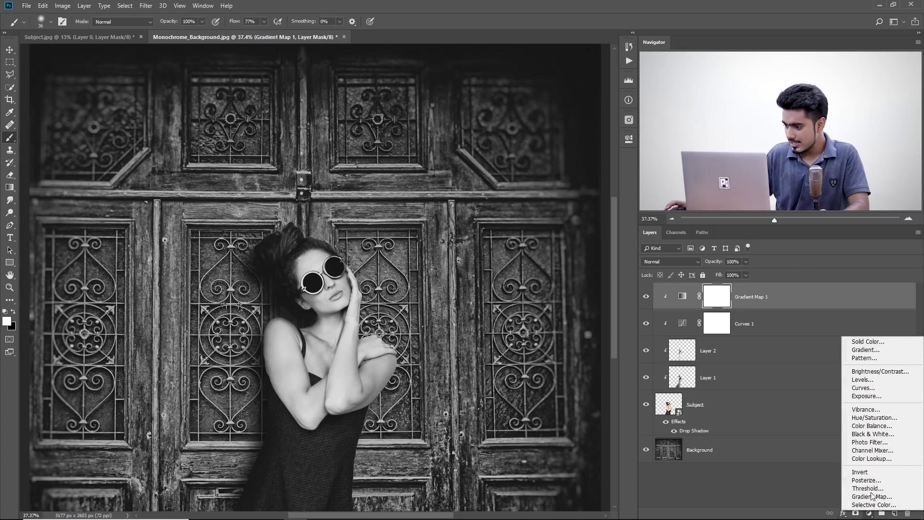
{"action": "left_click", "coordinate": [873, 460]}
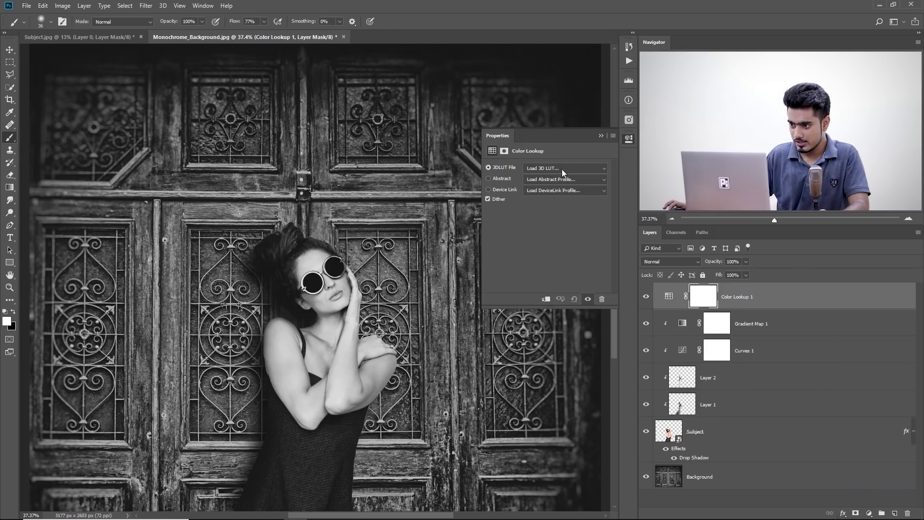
{"action": "left_click", "coordinate": [561, 169]}
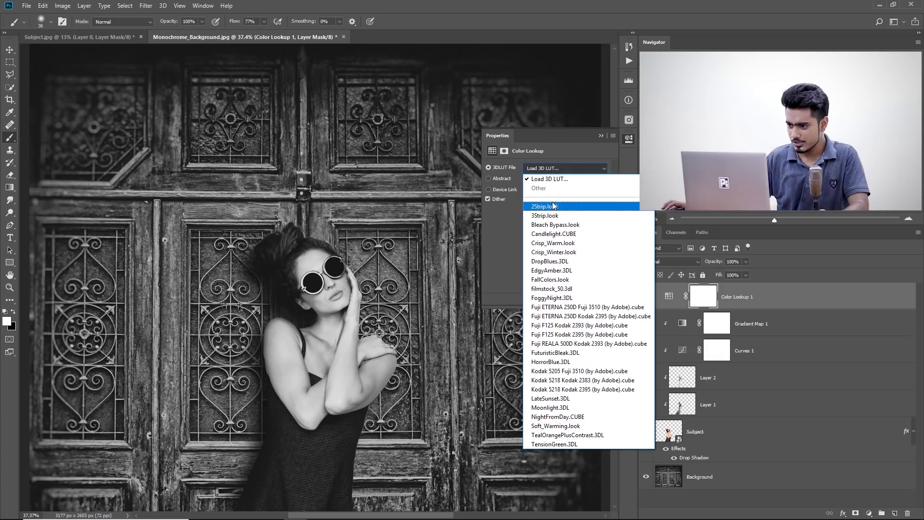
{"action": "left_click", "coordinate": [546, 215]}
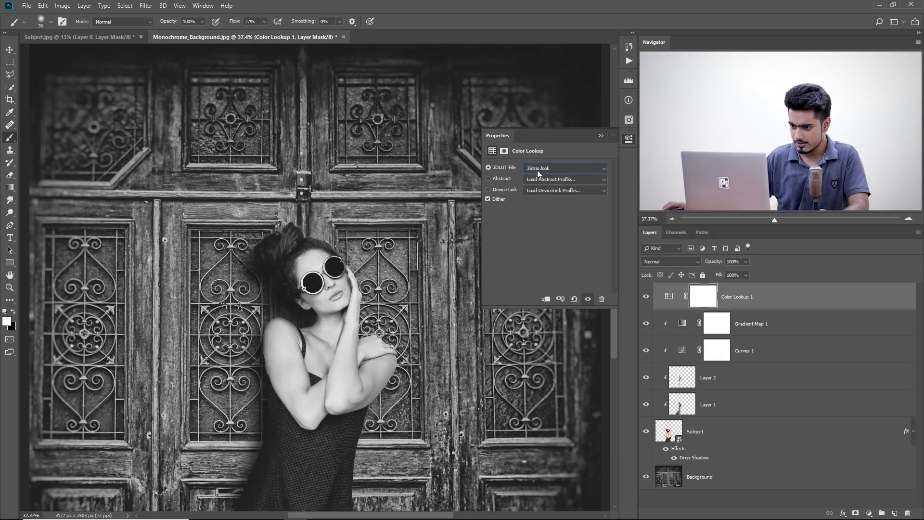
Step: Preview the 3D LUT presets on Color Lookup 1, going forward as far as TensionGreen.3DL and back to filmstock_50.3dl
{"action": "key", "text": "Down"}
{"action": "key", "text": "Down"}
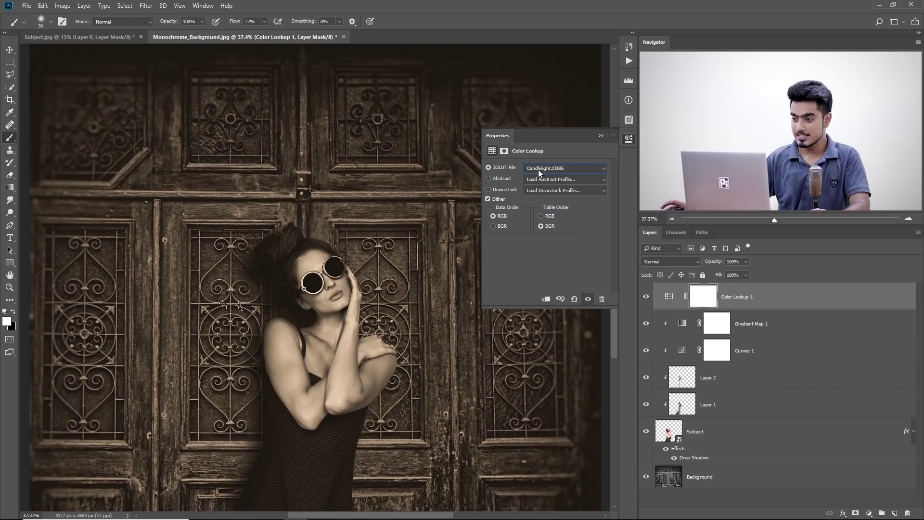
{"action": "key", "text": "Down"}
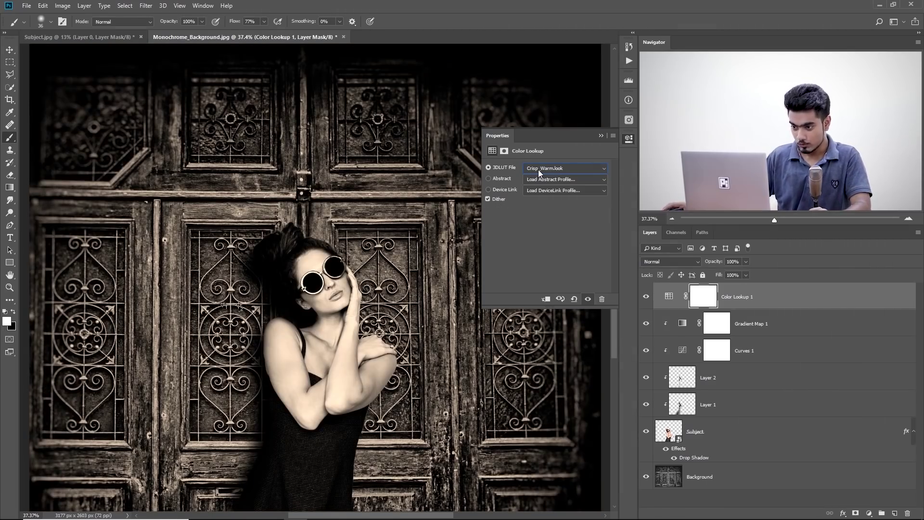
{"action": "key", "text": "Down"}
{"action": "key", "text": "Down"}
{"action": "key", "text": "Down"}
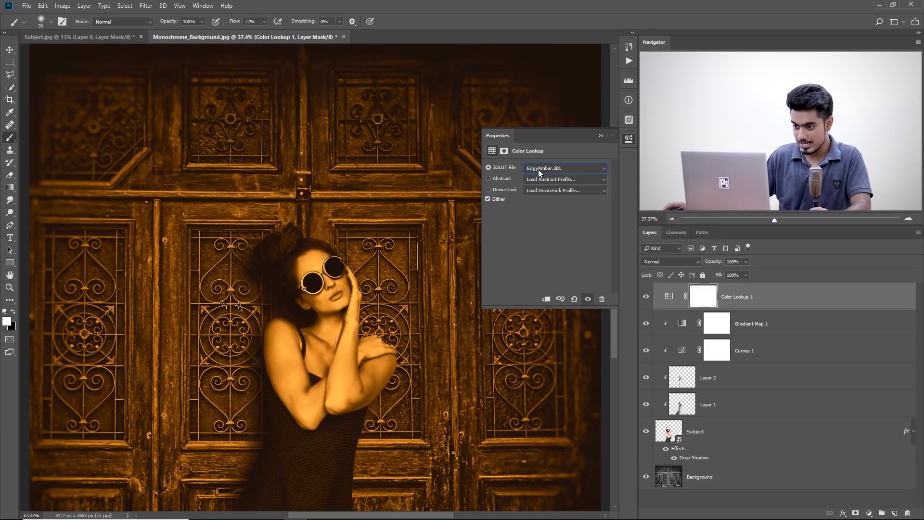
{"action": "key", "text": "Down"}
{"action": "key", "text": "Down"}
{"action": "key", "text": "Down"}
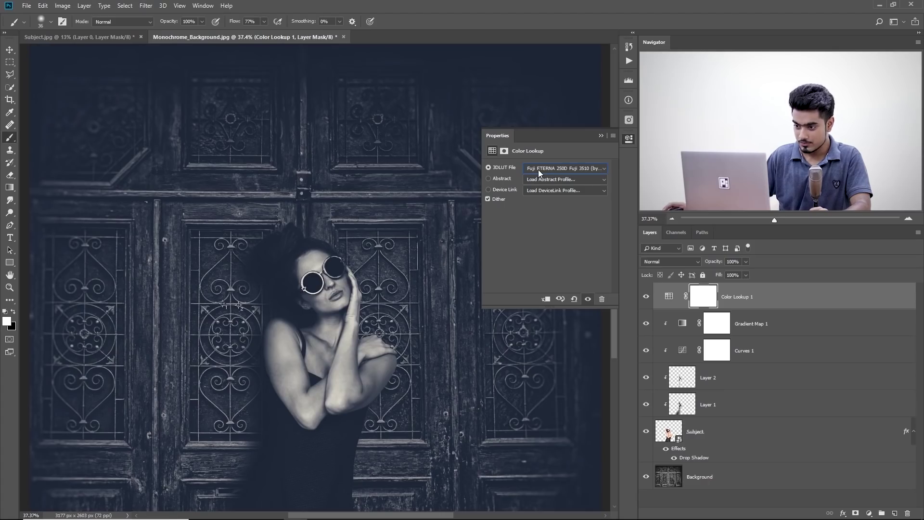
{"action": "key", "text": "Down"}
{"action": "key", "text": "Down"}
{"action": "key", "text": "Down"}
{"action": "key", "text": "Down"}
{"action": "key", "text": "Down"}
{"action": "key", "text": "Down"}
{"action": "key", "text": "Down"}
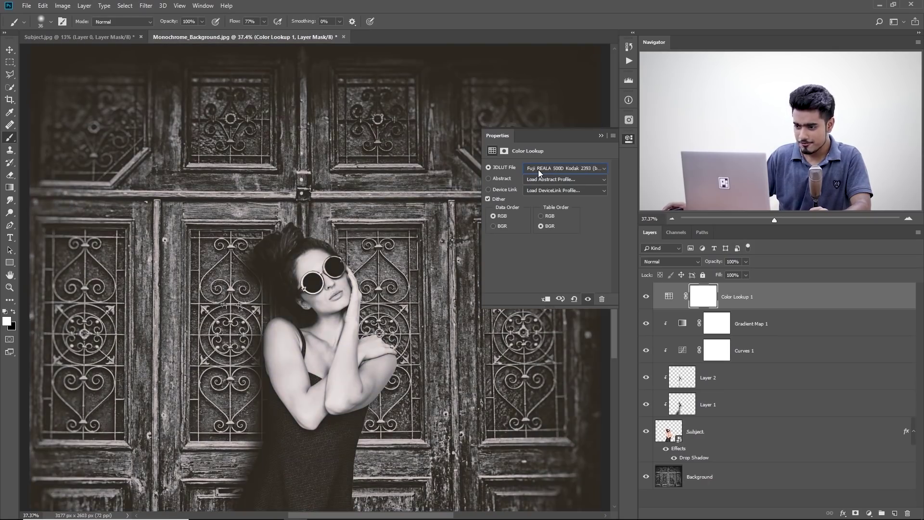
{"action": "key", "text": "Down"}
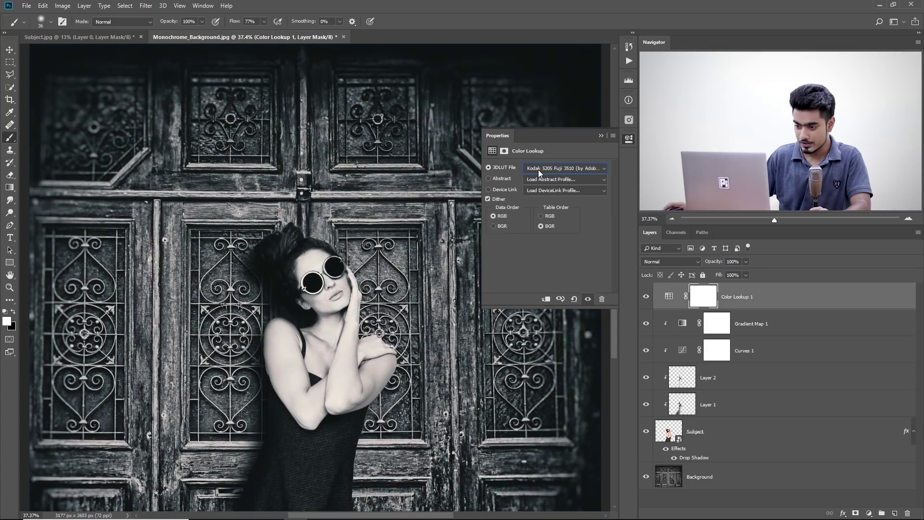
{"action": "key", "text": "Up"}
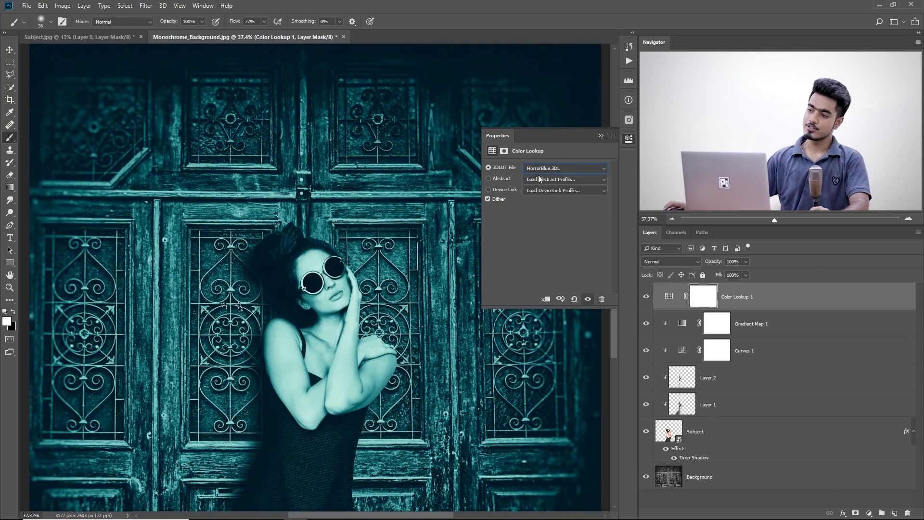
{"action": "key", "text": "Down"}
{"action": "key", "text": "Down"}
{"action": "key", "text": "Down"}
{"action": "key", "text": "Down"}
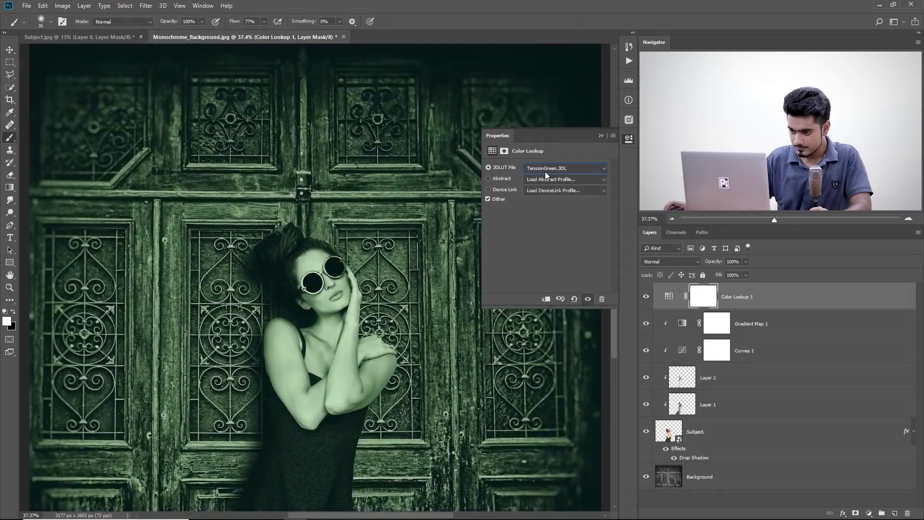
{"action": "key", "text": "Up"}
{"action": "key", "text": "Up"}
{"action": "key", "text": "Up"}
{"action": "key", "text": "Up"}
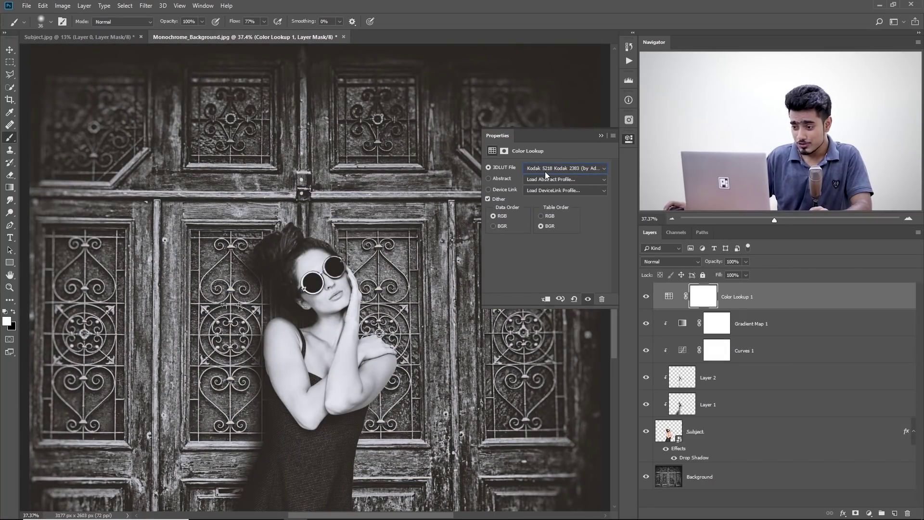
{"action": "key", "text": "Up"}
{"action": "key", "text": "Up"}
{"action": "key", "text": "Up"}
{"action": "key", "text": "Up"}
{"action": "key", "text": "Up"}
{"action": "key", "text": "Up"}
{"action": "key", "text": "Up"}
{"action": "key", "text": "Up"}
{"action": "key", "text": "Up"}
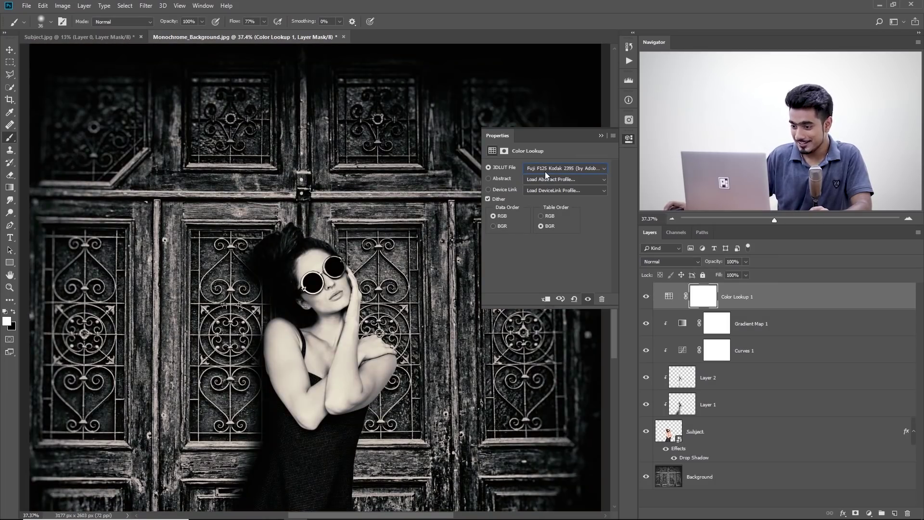
{"action": "key", "text": "Down"}
{"action": "key", "text": "Up"}
{"action": "key", "text": "Up"}
{"action": "key", "text": "Up"}
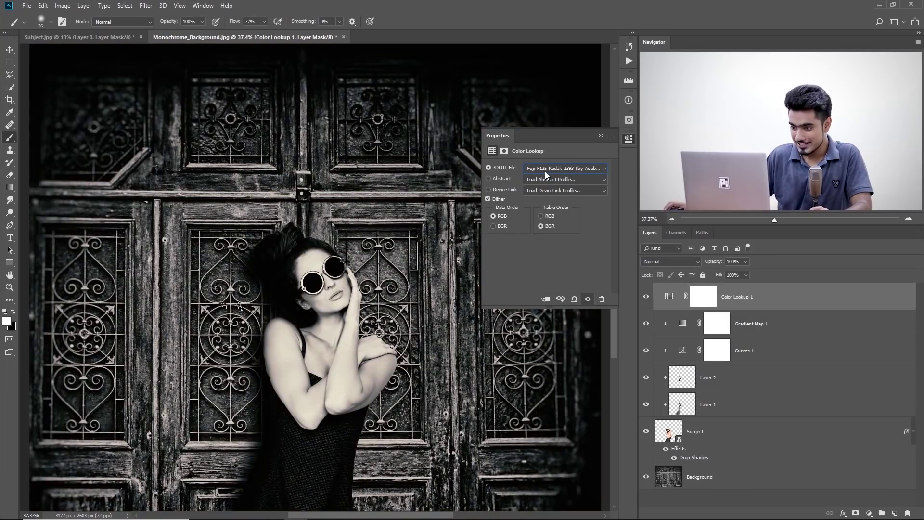
{"action": "key", "text": "Up"}
{"action": "key", "text": "Up"}
{"action": "key", "text": "Up"}
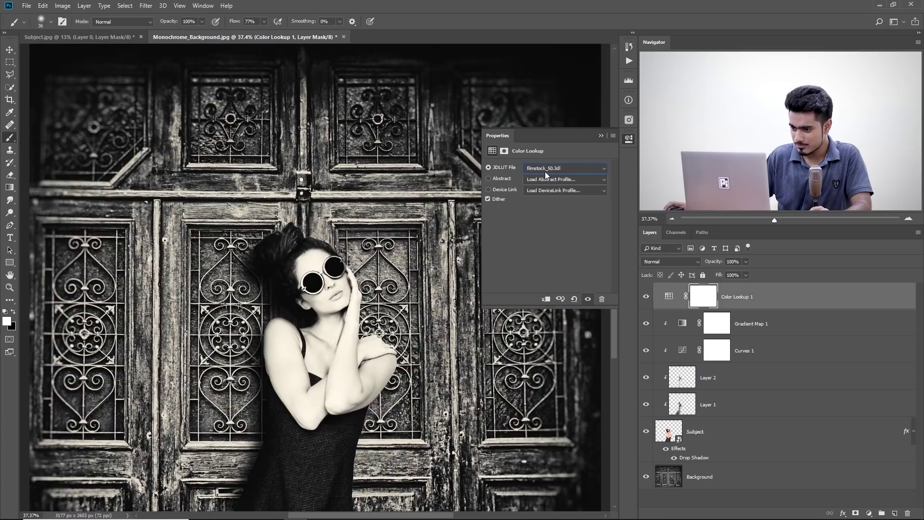
{"action": "key", "text": "Down"}
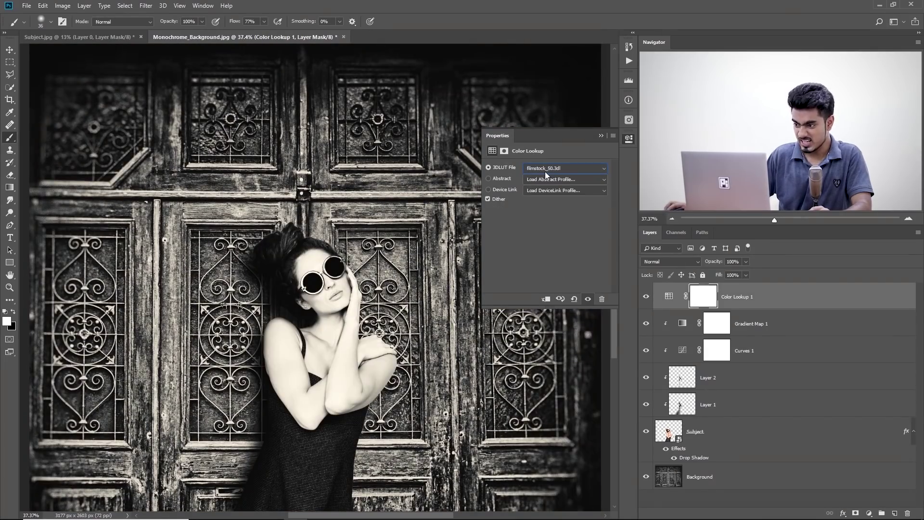
Step: Apply the EdgyAmber.3DL LUT to the Color Lookup 1 adjustment and collapse its properties
{"action": "left_click", "coordinate": [545, 171]}
{"action": "left_click", "coordinate": [555, 269]}
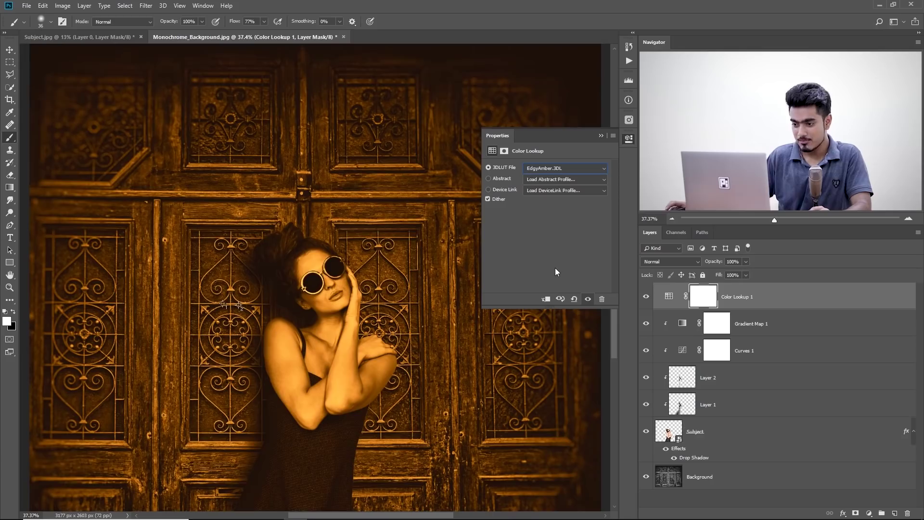
{"action": "left_click", "coordinate": [600, 135]}
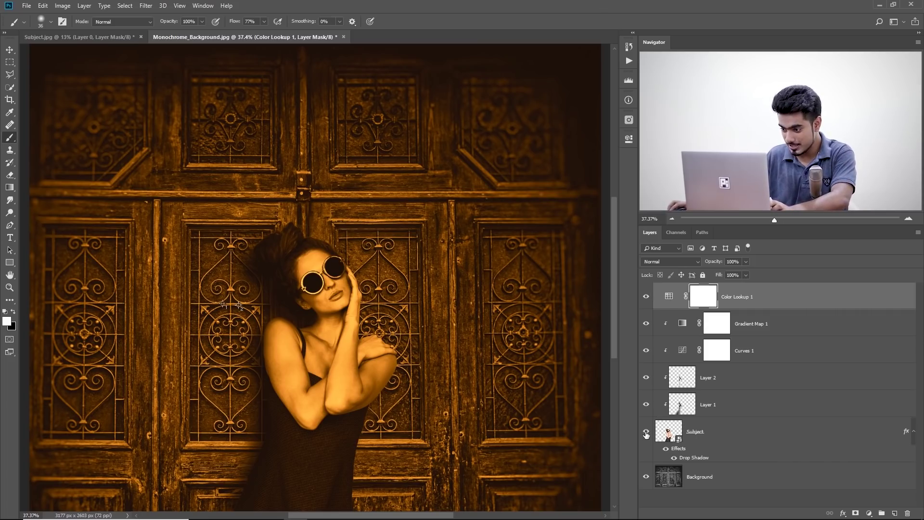
Step: Compare the composite before and after by toggling visibility of the drop shadow, the clipped layers and Color Lookup 1
{"action": "left_click", "coordinate": [666, 449]}
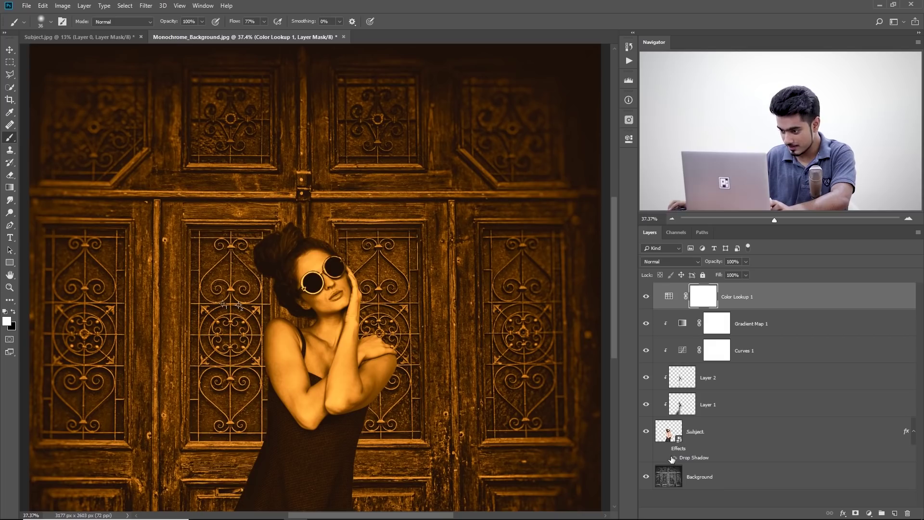
{"action": "left_click_drag", "start_coordinate": [646, 405], "coordinate": [648, 354]}
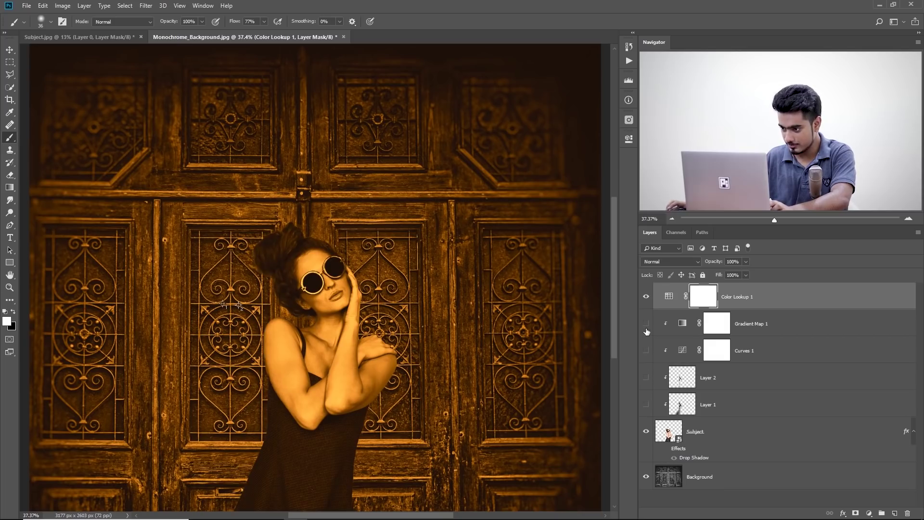
{"action": "left_click", "coordinate": [646, 297]}
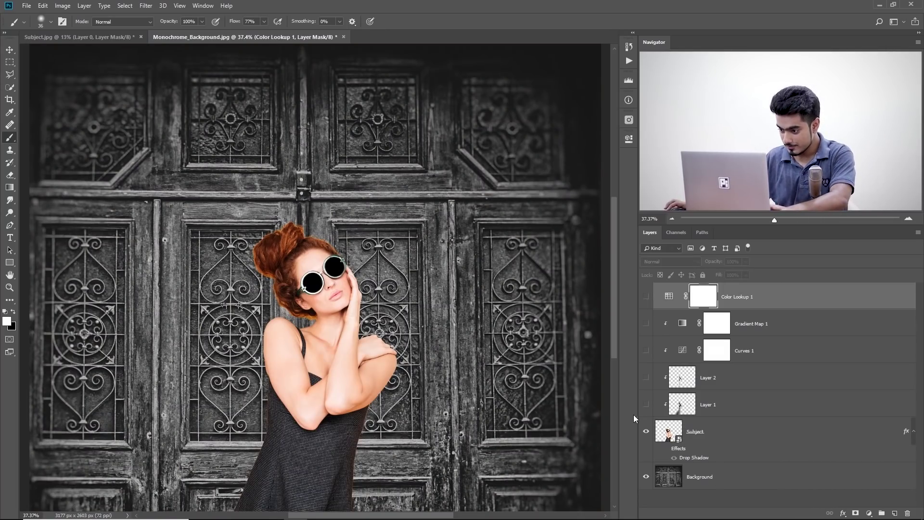
{"action": "left_click_drag", "start_coordinate": [646, 405], "coordinate": [646, 303]}
{"action": "left_click", "coordinate": [646, 304]}
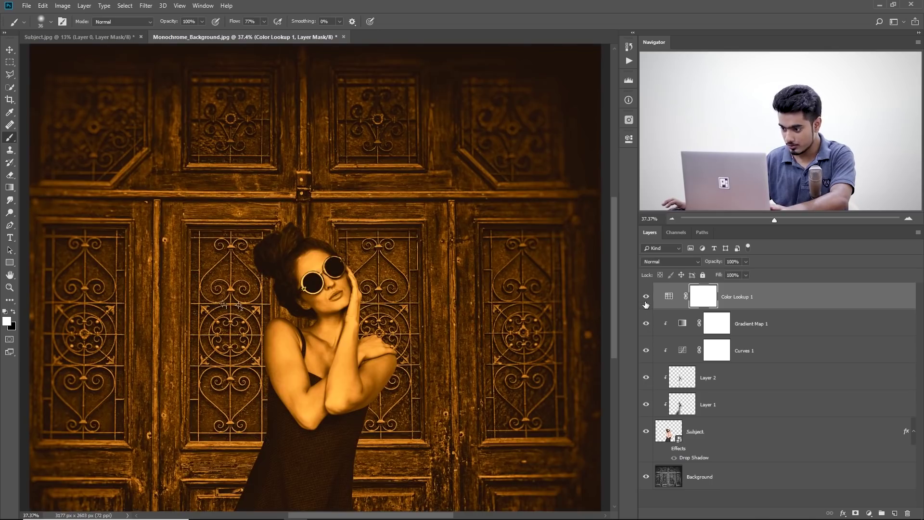
{"action": "left_click", "coordinate": [666, 451]}
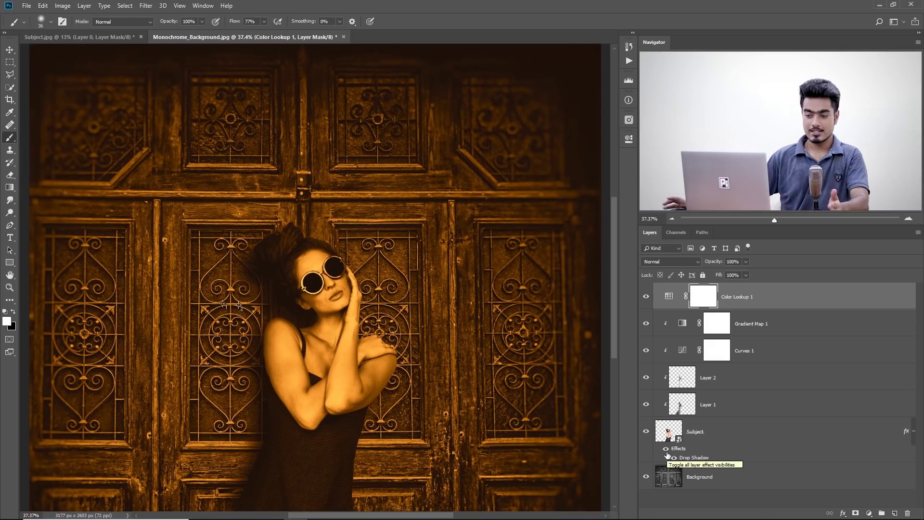
{"action": "left_click", "coordinate": [646, 298]}
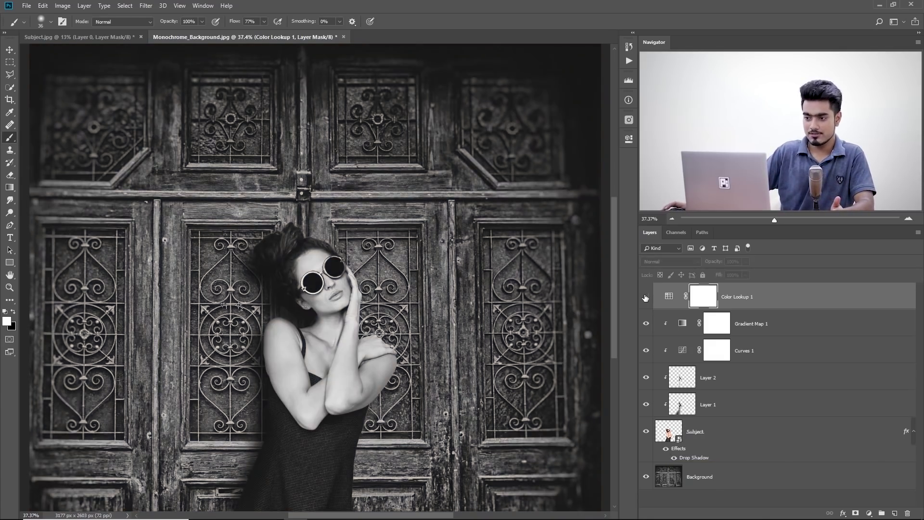
{"action": "left_click", "coordinate": [646, 298]}
{"action": "mouse_move", "coordinate": [746, 261]}
{"action": "left_mouse_down"}
{"action": "mouse_move", "coordinate": [723, 271]}
{"action": "mouse_move", "coordinate": [754, 269]}
{"action": "left_mouse_up"}
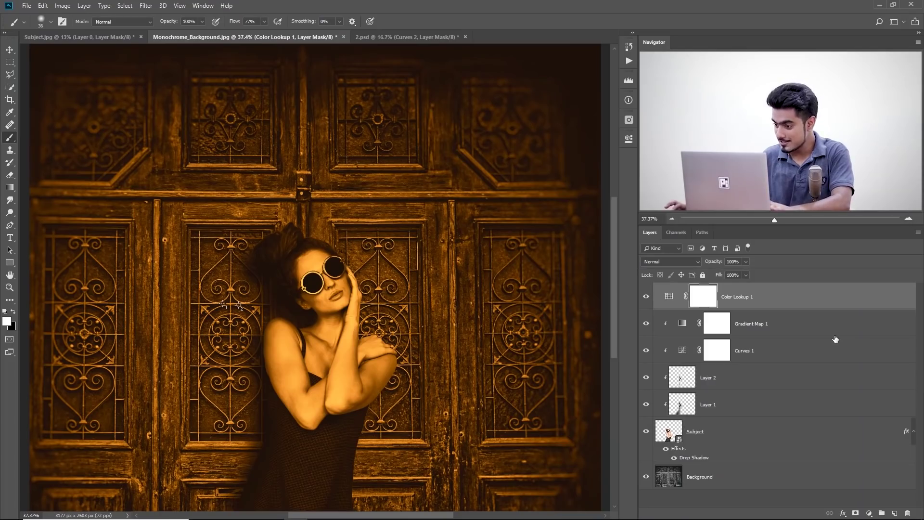
Step: Delete Color Lookup 1, and add a Levels adjustment above Gradient Map 1 with its white output level lowered to 103
{"action": "left_click_drag", "start_coordinate": [886, 296], "coordinate": [908, 514]}
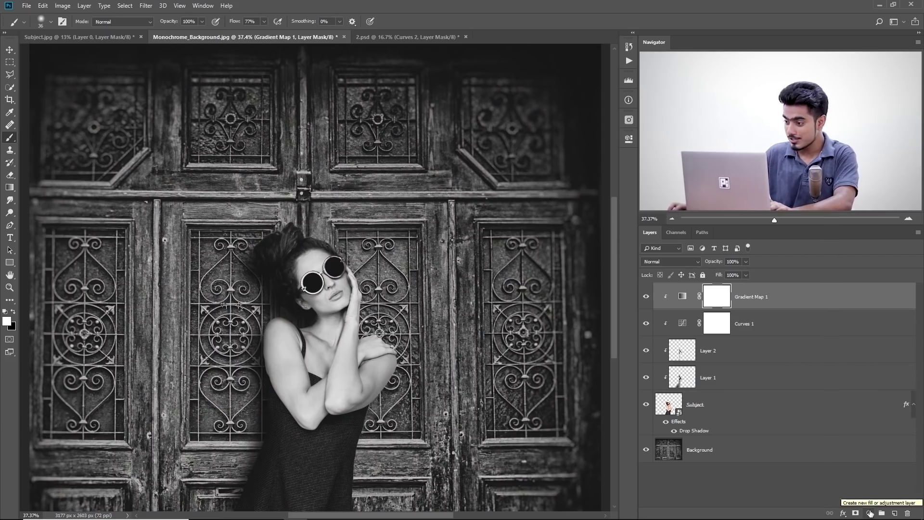
{"action": "left_click", "coordinate": [870, 513]}
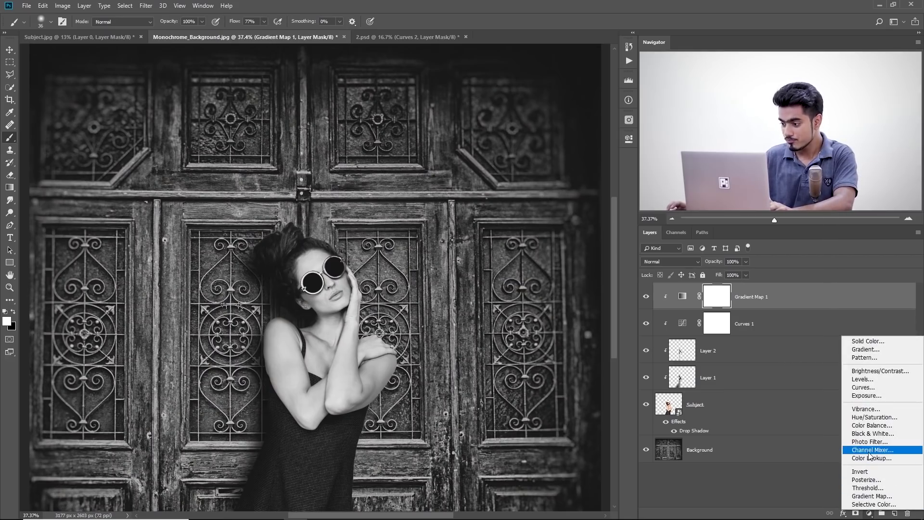
{"action": "left_click", "coordinate": [867, 381]}
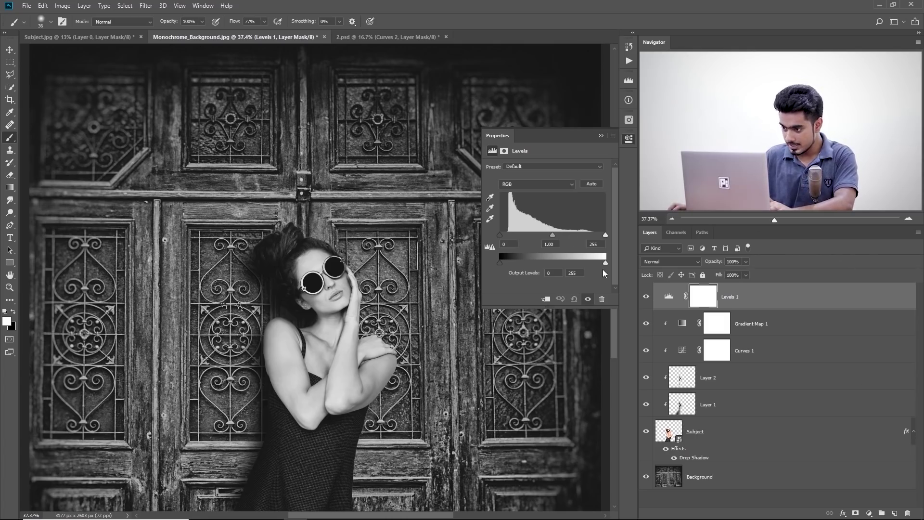
{"action": "left_click_drag", "start_coordinate": [606, 262], "coordinate": [543, 261]}
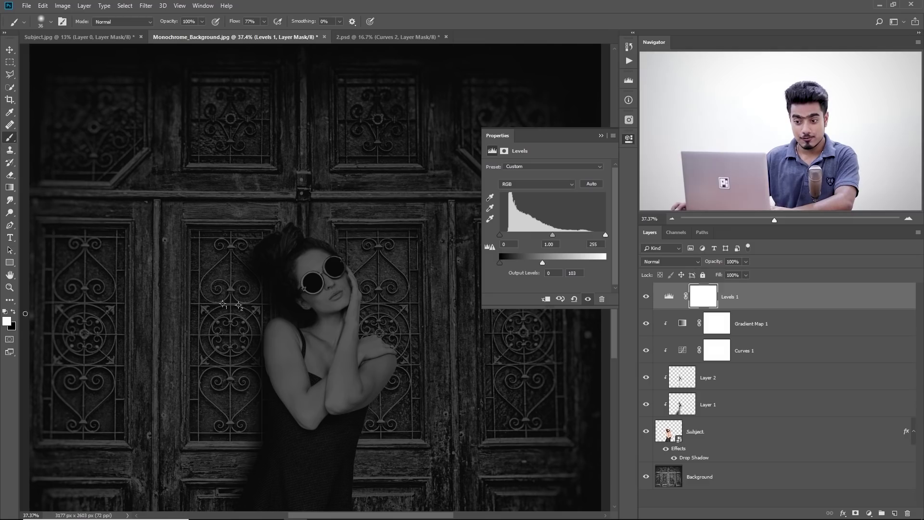
Step: Stamp black on the Levels 1 mask over the subject with a round brush of about 1556 px and 100% hardness
{"action": "key", "text": "x"}
{"action": "key", "text": "x"}
{"action": "left_click_drag", "start_coordinate": [290, 248], "coordinate": [402, 251]}
{"action": "left_click_drag", "start_coordinate": [363, 213], "coordinate": [384, 337]}
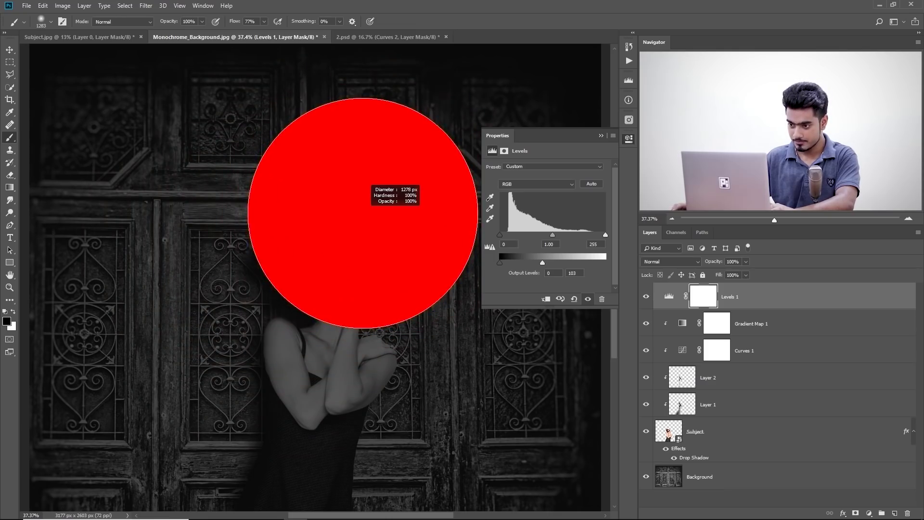
{"action": "left_click_drag", "start_coordinate": [388, 221], "coordinate": [385, 226]}
{"action": "left_click_drag", "start_coordinate": [321, 308], "coordinate": [343, 312]}
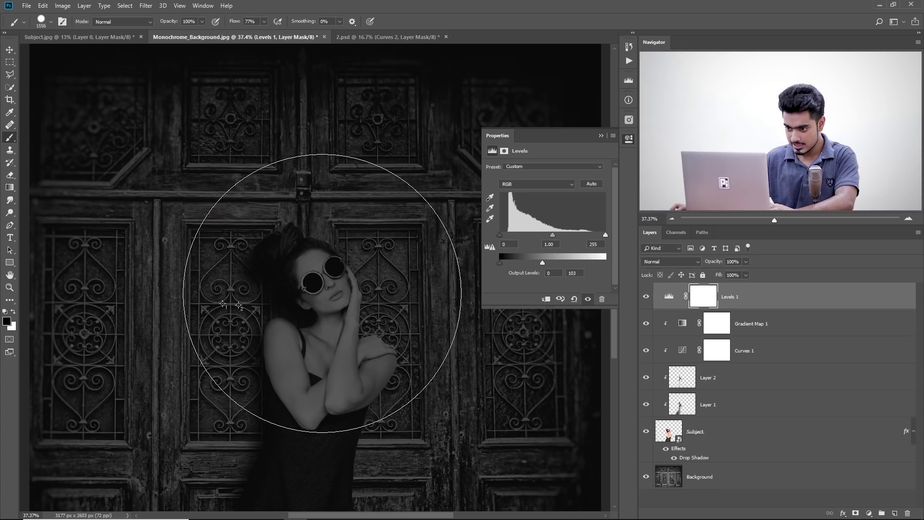
{"action": "left_click", "coordinate": [323, 293]}
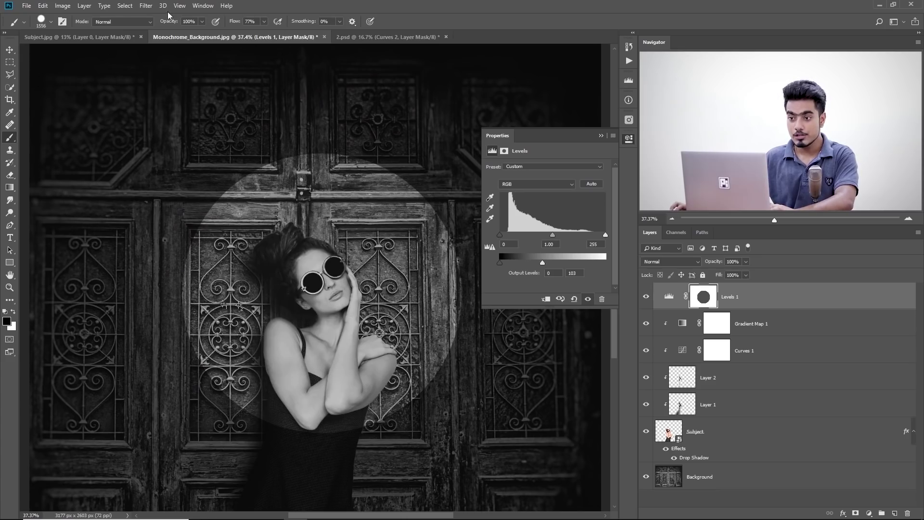
Step: Raise the brush flow to 100% and stamp the same circle again on the Levels 1 mask over the subject
{"action": "left_click", "coordinate": [264, 21]}
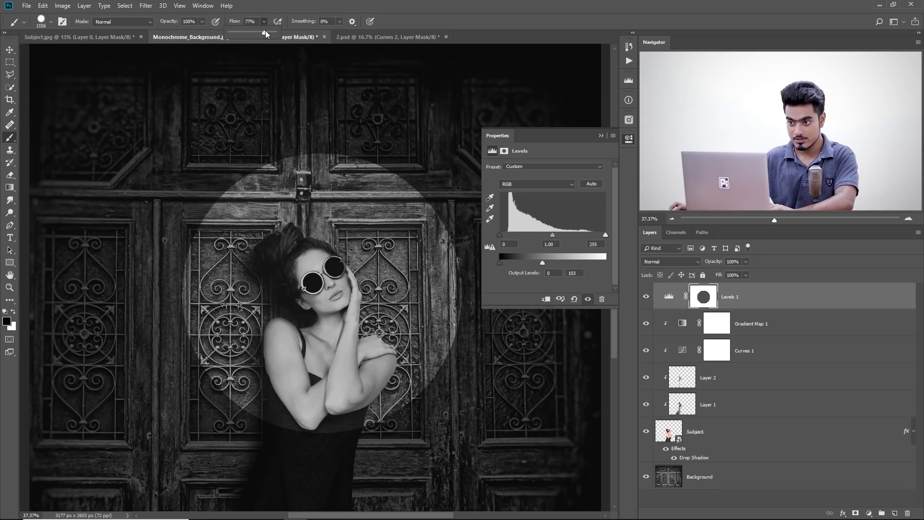
{"action": "left_click_drag", "start_coordinate": [265, 30], "coordinate": [275, 32]}
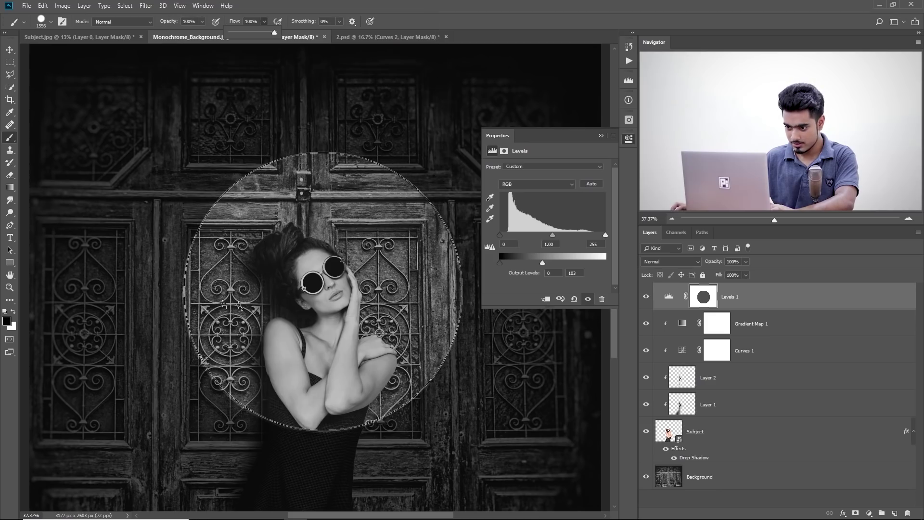
{"action": "left_click", "coordinate": [323, 291]}
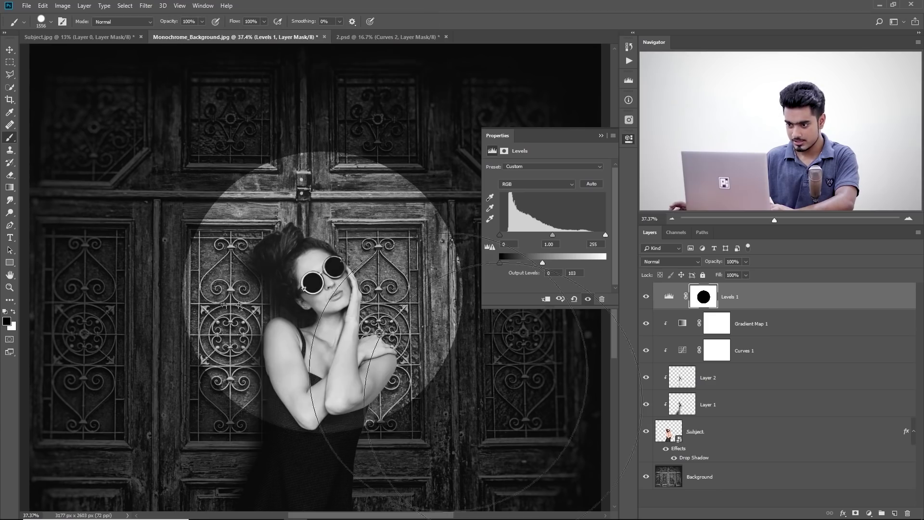
{"action": "left_click", "coordinate": [600, 135]}
Step: Stretch the black circle on the Levels 1 mask into a tall ellipse around the subject, about 112% wide and 140% high
{"action": "scroll", "coordinate": [410, 260], "scroll_direction": "down", "scroll_amount": 3}
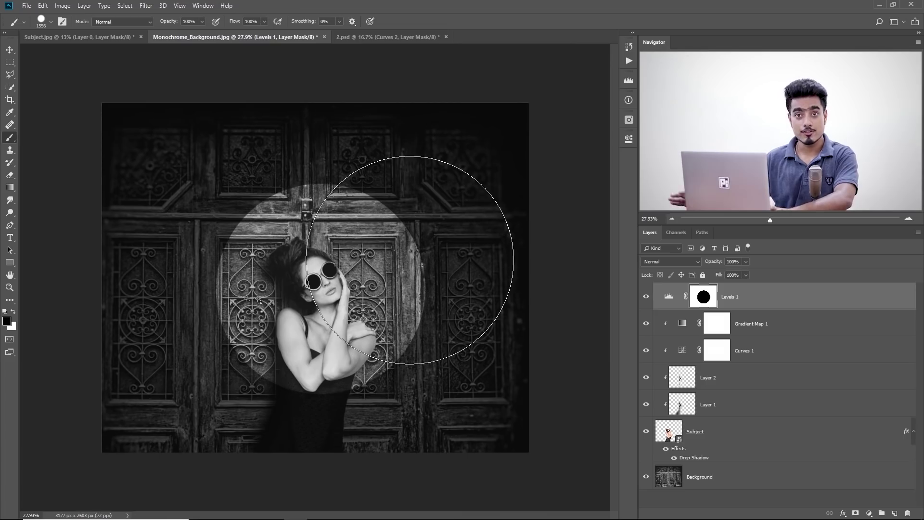
{"action": "key", "text": "ctrl+t"}
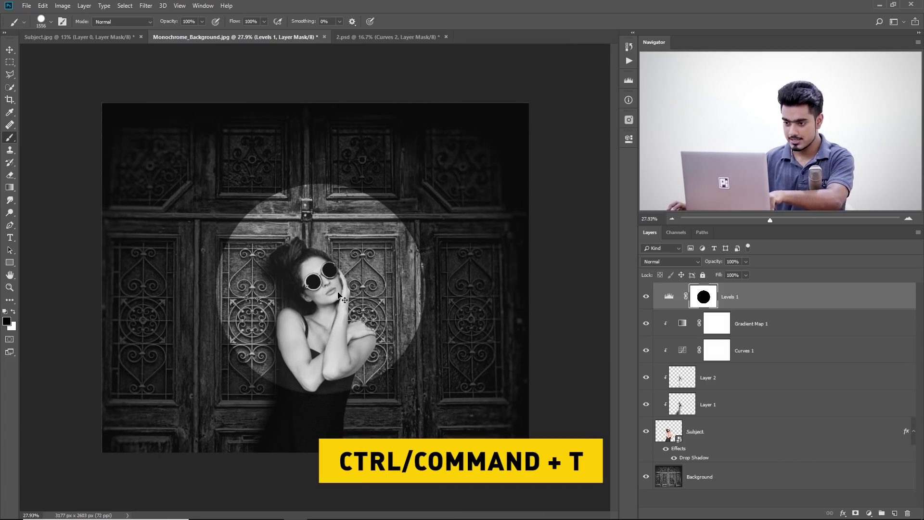
{"action": "left_click_drag", "start_coordinate": [320, 182], "coordinate": [320, 149]}
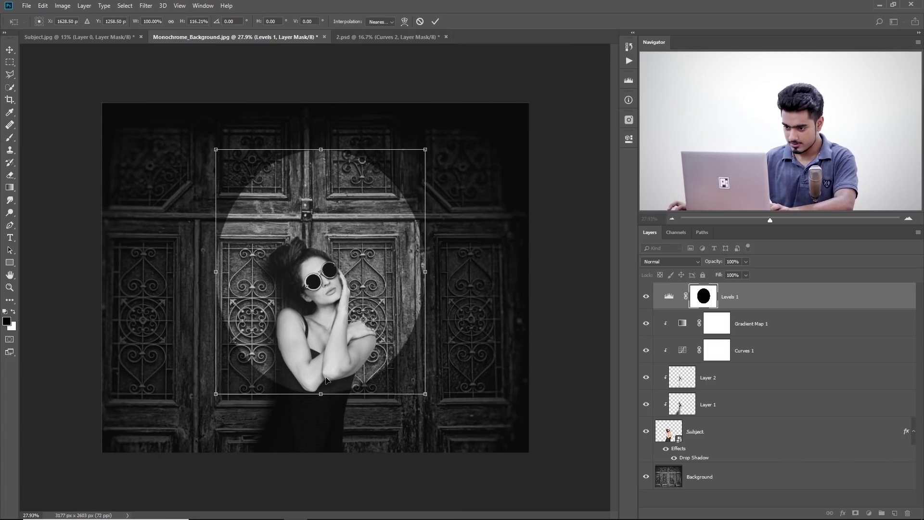
{"action": "left_click_drag", "start_coordinate": [318, 394], "coordinate": [318, 439]}
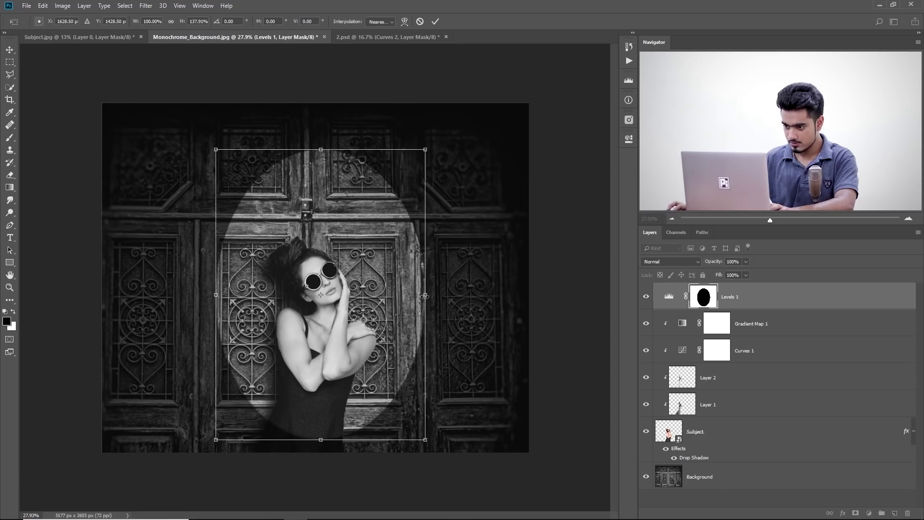
{"action": "left_click_drag", "start_coordinate": [425, 294], "coordinate": [435, 295]}
{"action": "left_click_drag", "start_coordinate": [219, 294], "coordinate": [198, 294]}
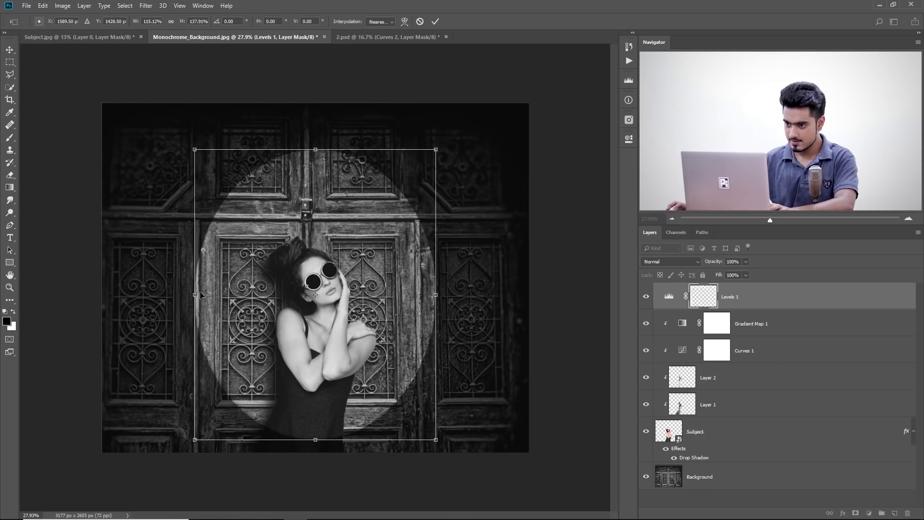
{"action": "mouse_move", "coordinate": [315, 144]}
{"action": "left_mouse_down"}
{"action": "mouse_move", "coordinate": [315, 128]}
{"action": "mouse_move", "coordinate": [316, 140]}
{"action": "left_mouse_up"}
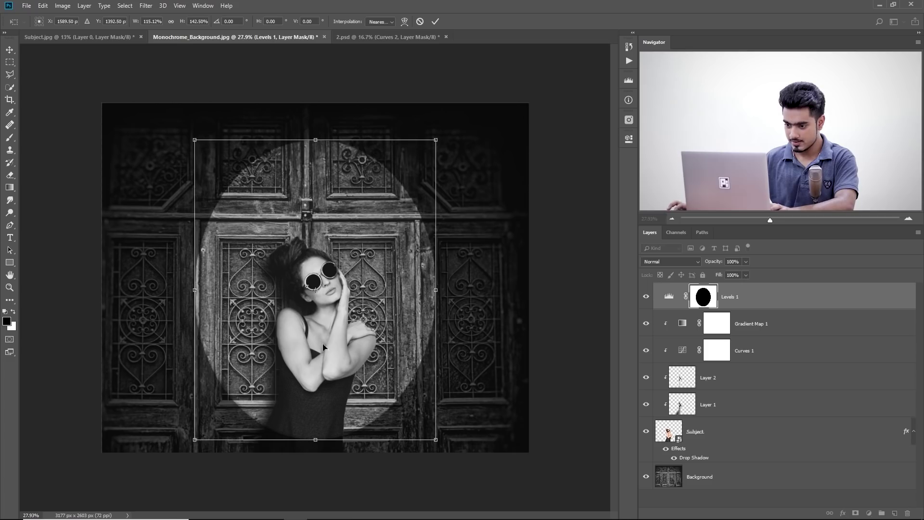
{"action": "left_click_drag", "start_coordinate": [315, 440], "coordinate": [318, 452]}
{"action": "left_click_drag", "start_coordinate": [195, 297], "coordinate": [201, 297]}
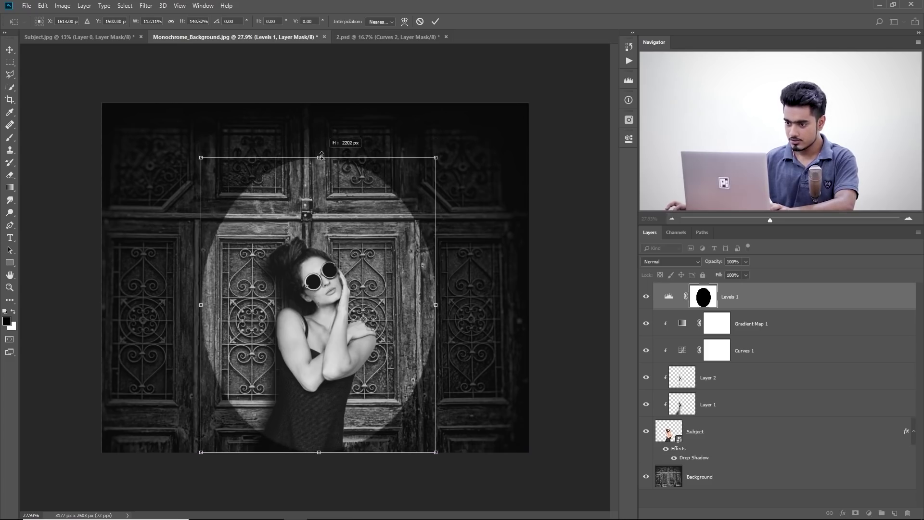
{"action": "key", "text": "Return"}
{"action": "key", "text": "b"}
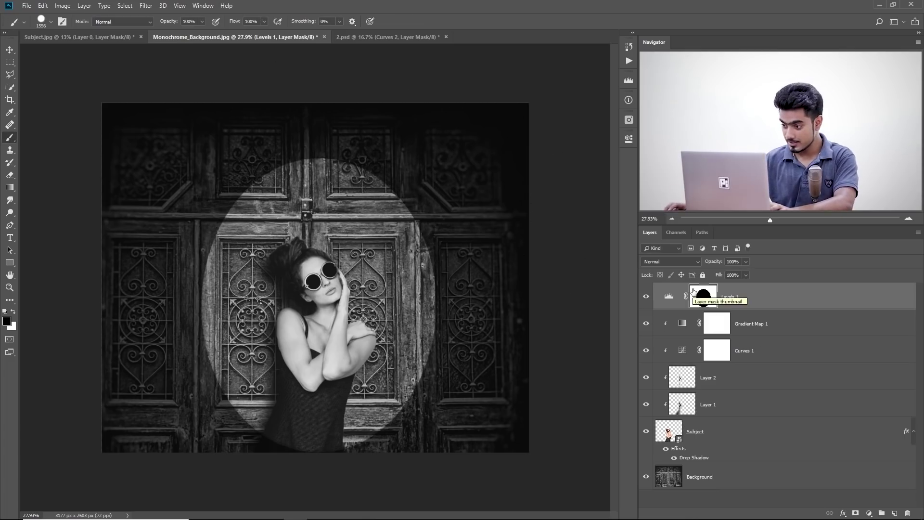
Step: Feather the Levels 1 layer mask to about 370 px in its mask properties
{"action": "left_click", "coordinate": [628, 140]}
{"action": "left_click", "coordinate": [628, 140]}
{"action": "left_click", "coordinate": [202, 6]}
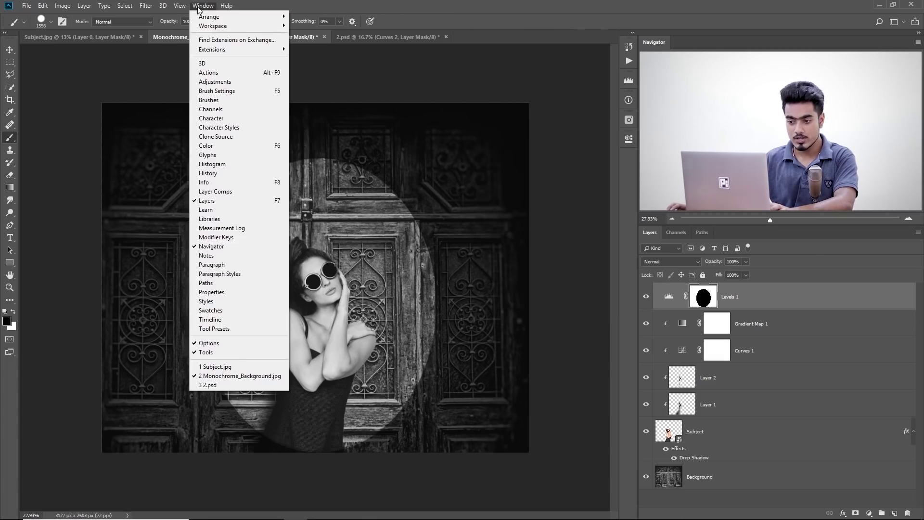
{"action": "left_click", "coordinate": [260, 291]}
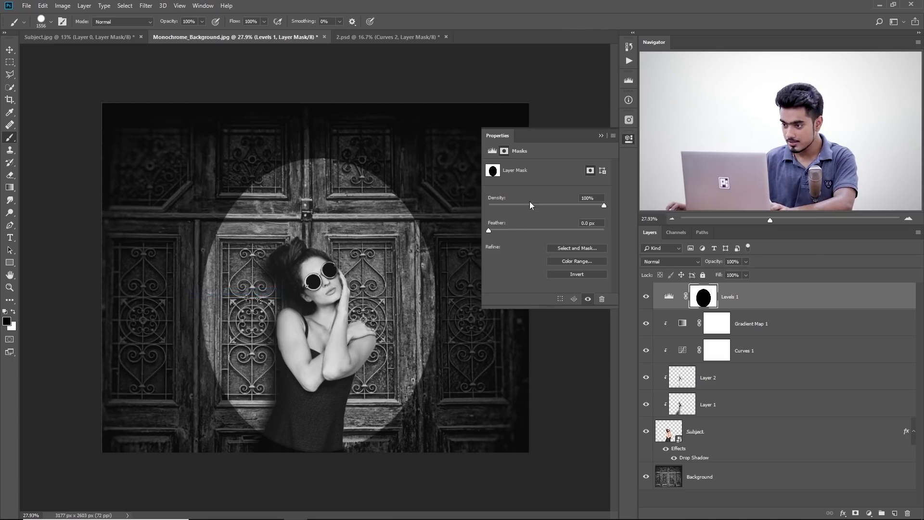
{"action": "left_click", "coordinate": [493, 151]}
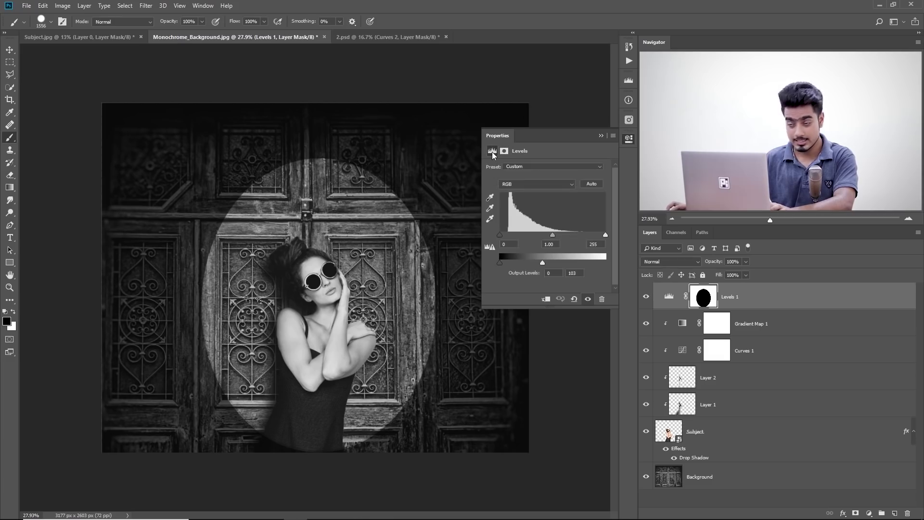
{"action": "left_click", "coordinate": [503, 151]}
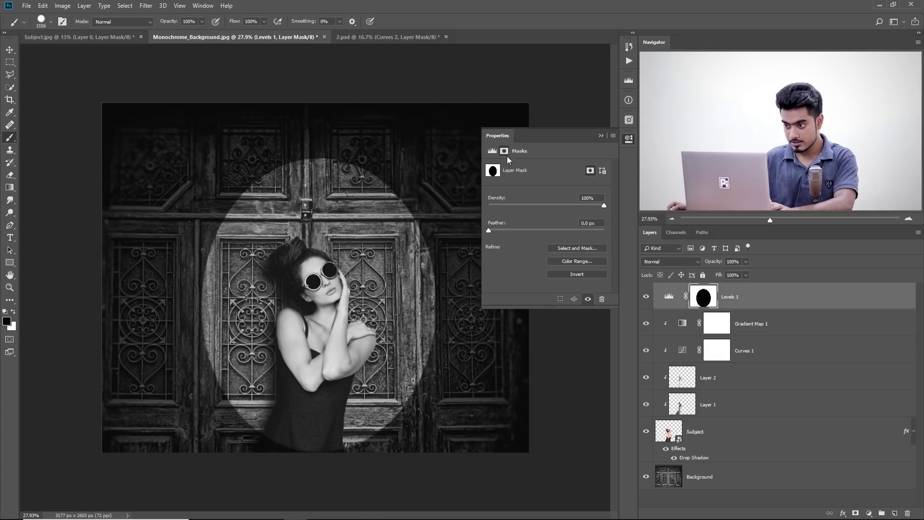
{"action": "left_click_drag", "start_coordinate": [508, 229], "coordinate": [588, 233]}
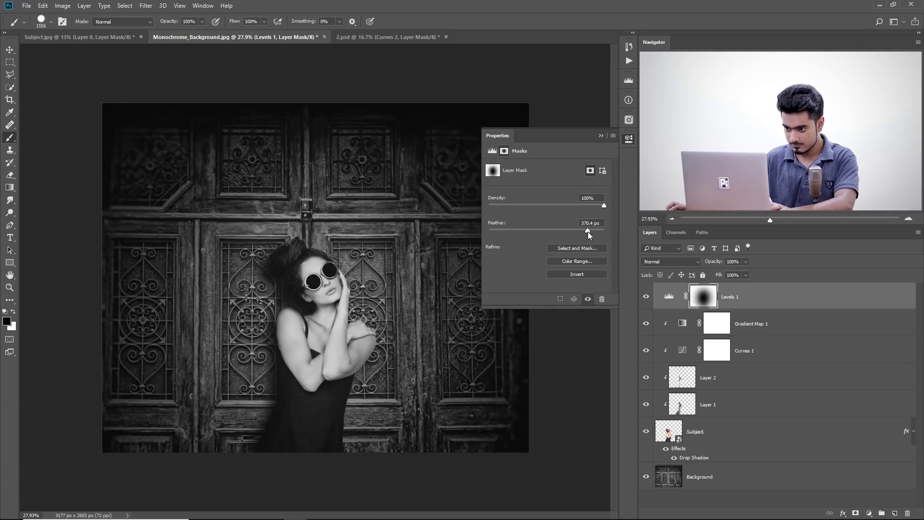
{"action": "left_click", "coordinate": [601, 135]}
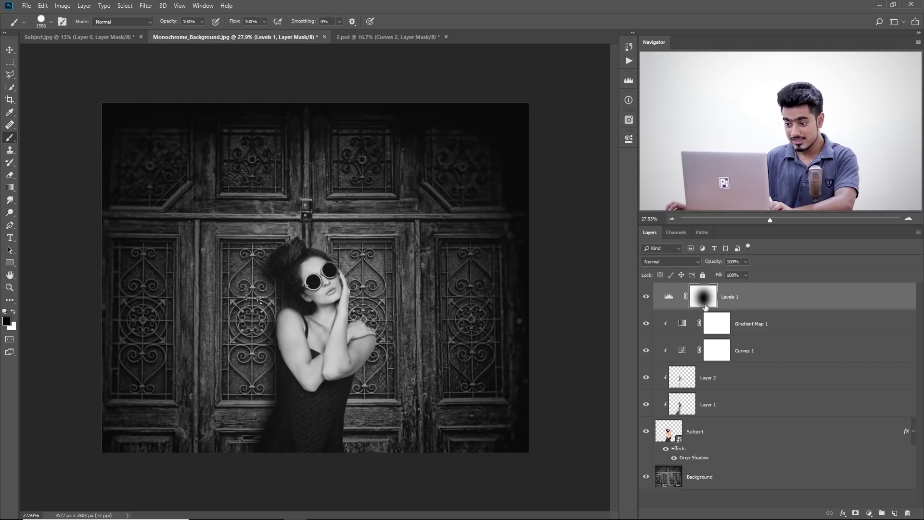
Step: Transform the feathered Levels 1 mask spot to about 127% width, raising its upper and lower edges
{"action": "key", "text": "ctrl+t"}
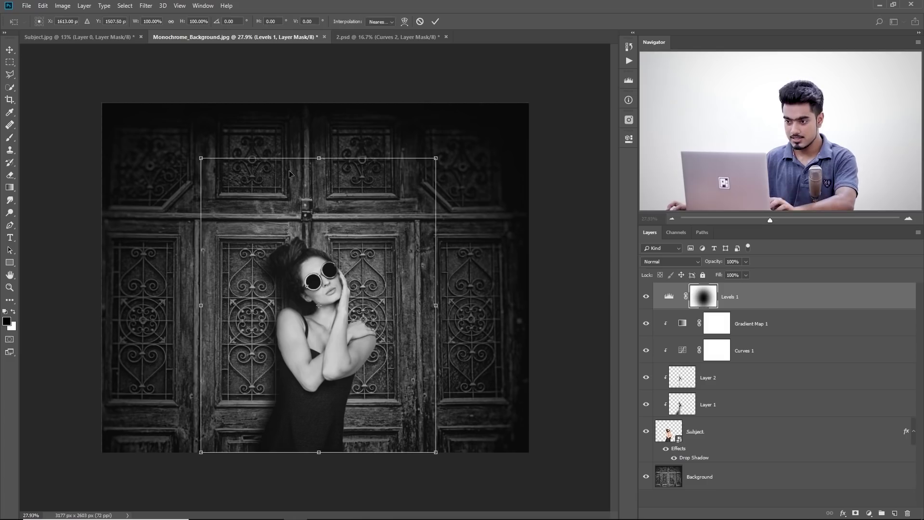
{"action": "left_click_drag", "start_coordinate": [319, 158], "coordinate": [319, 148]}
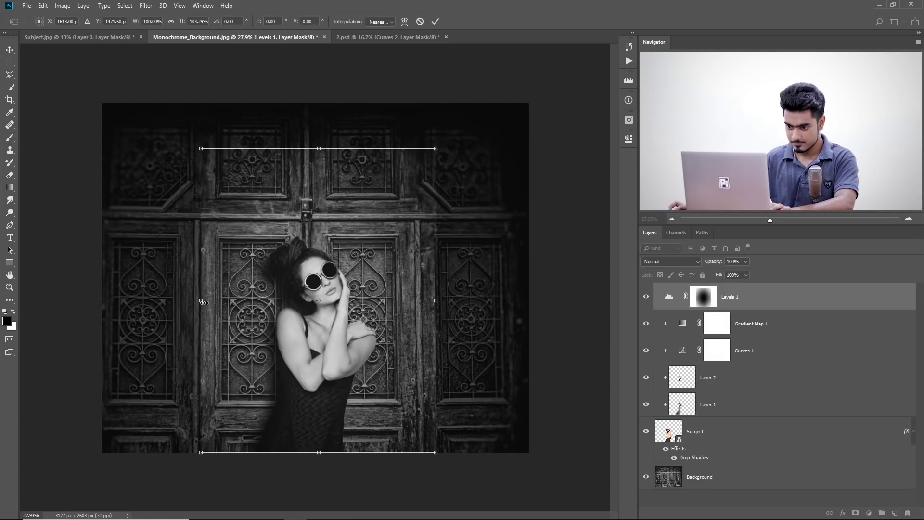
{"action": "left_click_drag", "start_coordinate": [201, 302], "coordinate": [172, 303]}
{"action": "left_click_drag", "start_coordinate": [433, 301], "coordinate": [472, 302]}
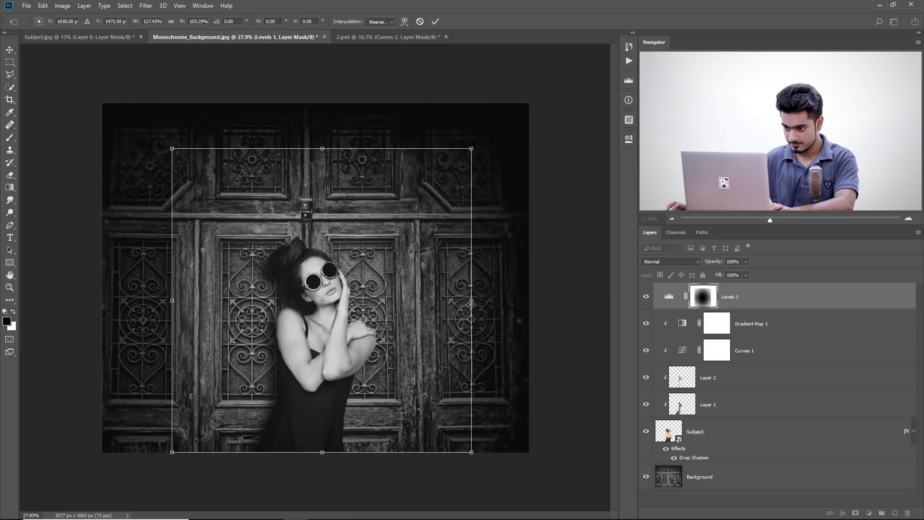
{"action": "left_click_drag", "start_coordinate": [324, 451], "coordinate": [323, 420]}
{"action": "key", "text": "Return"}
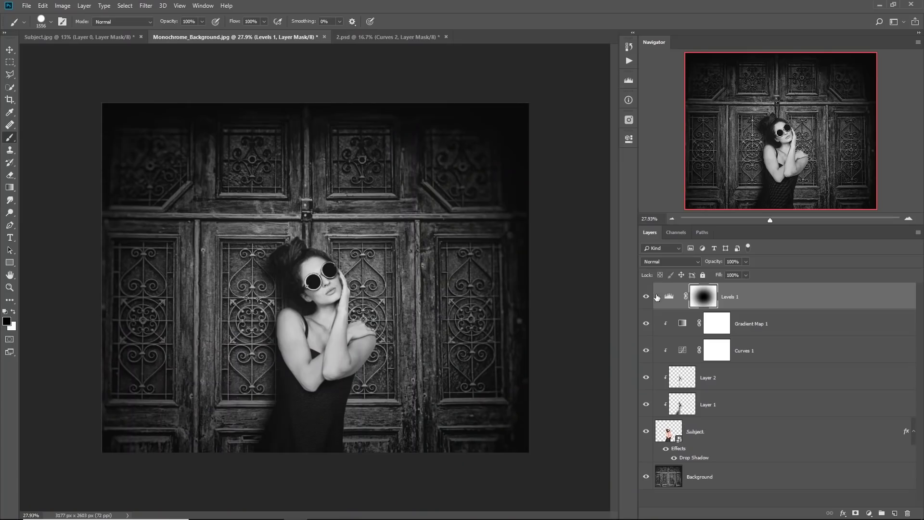
Step: Hide Levels 1 temporarily and inspect the dark stop's colour in the Gradient Map 1 gradient
{"action": "left_click", "coordinate": [647, 297]}
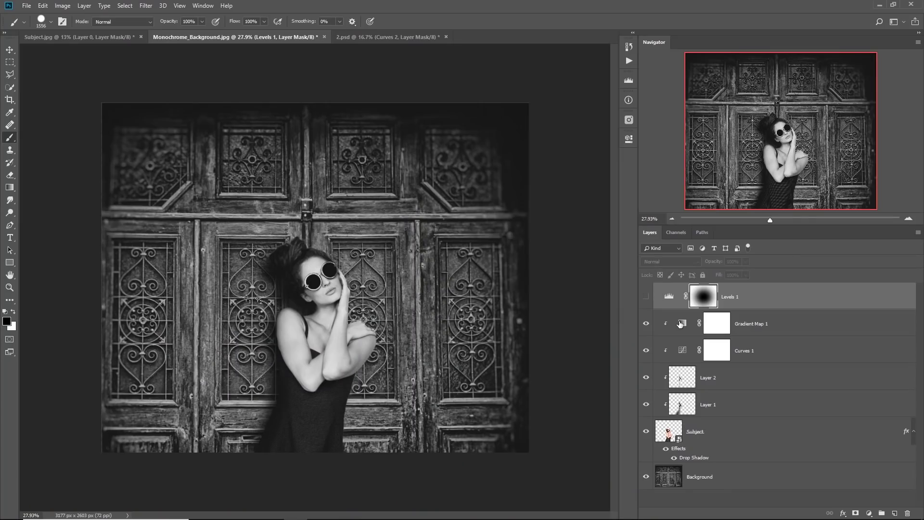
{"action": "double_click", "coordinate": [681, 325]}
{"action": "left_click", "coordinate": [518, 173]}
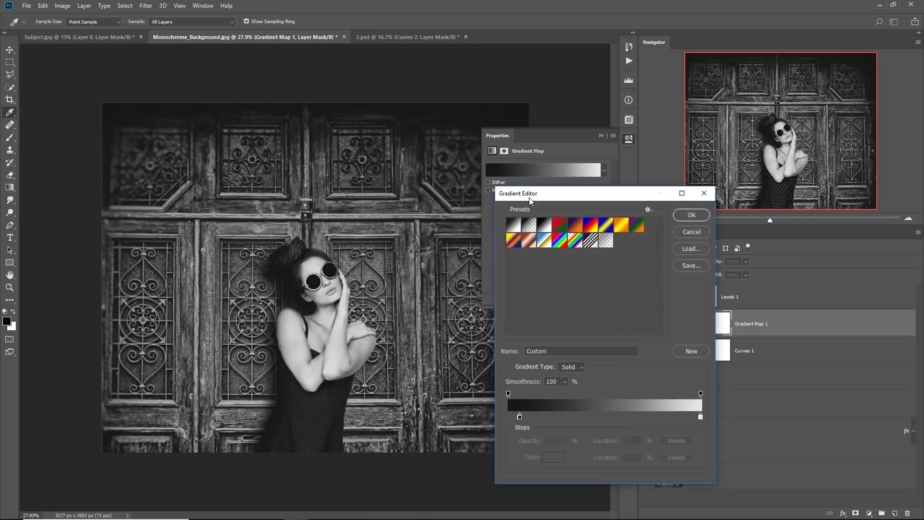
{"action": "double_click", "coordinate": [520, 417]}
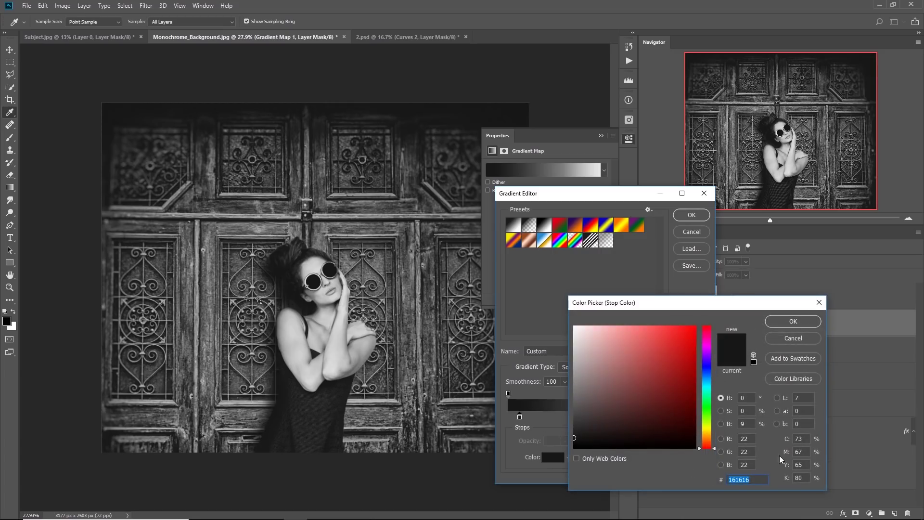
{"action": "left_click", "coordinate": [791, 332]}
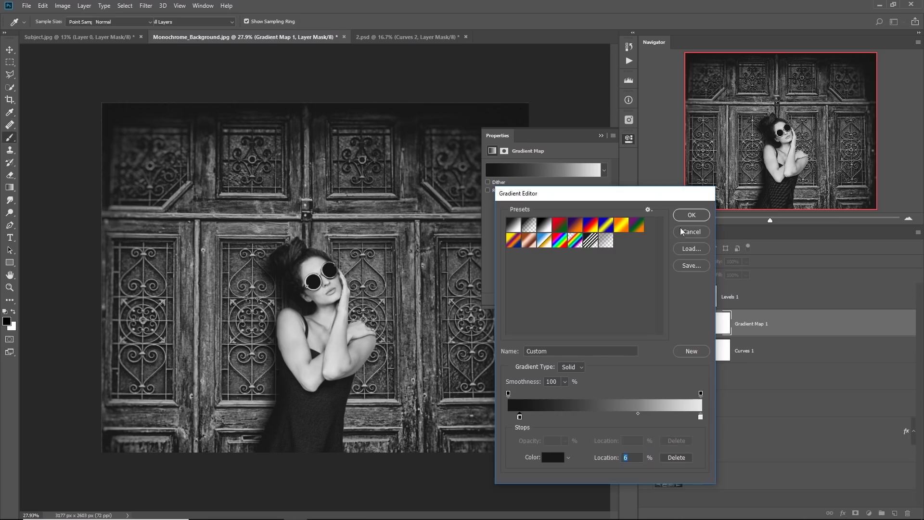
{"action": "left_click", "coordinate": [691, 215]}
{"action": "left_click", "coordinate": [602, 136]}
{"action": "left_click", "coordinate": [646, 303]}
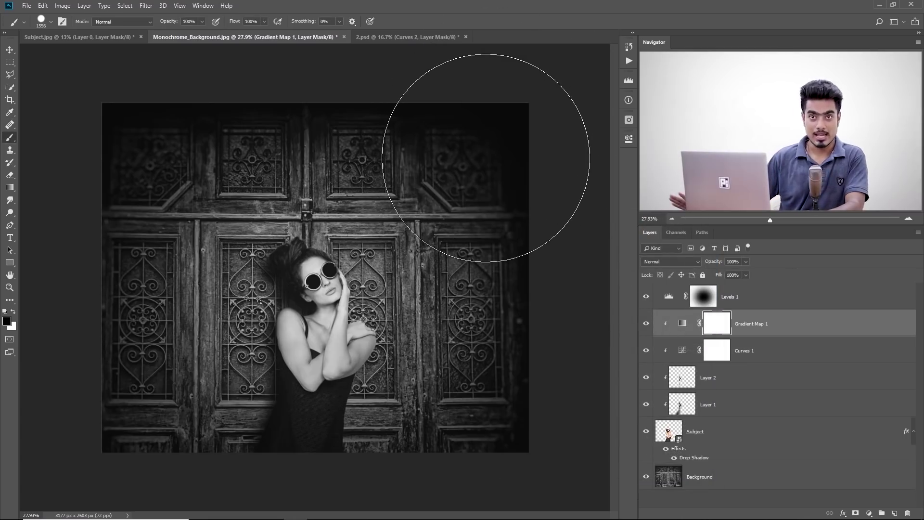
Step: Lower the Levels 1 layer's opacity to 71%
{"action": "left_click", "coordinate": [754, 299]}
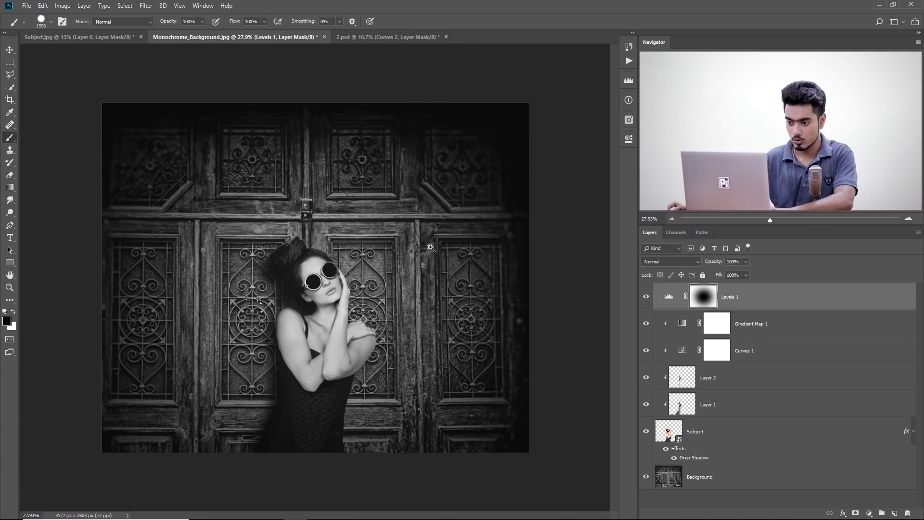
{"action": "scroll", "coordinate": [429, 248], "scroll_direction": "up", "scroll_amount": 1}
{"action": "left_click", "coordinate": [745, 261]}
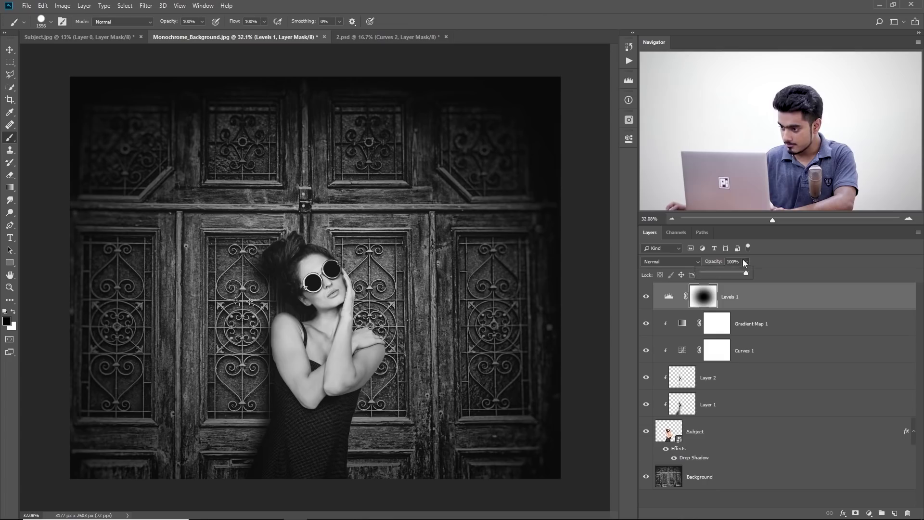
{"action": "left_click", "coordinate": [713, 273]}
{"action": "left_click_drag", "start_coordinate": [720, 272], "coordinate": [736, 271]}
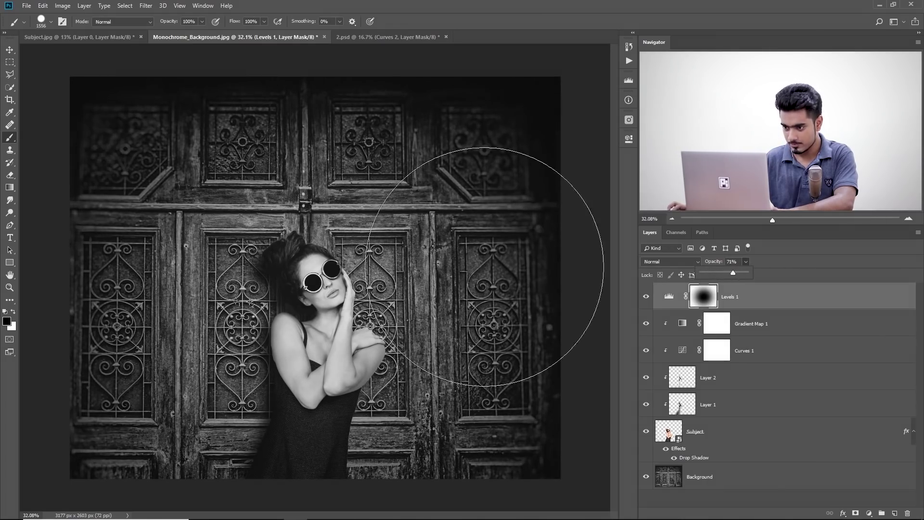
{"action": "scroll", "coordinate": [426, 250], "scroll_direction": "up", "scroll_amount": 3}
{"action": "scroll", "coordinate": [426, 250], "scroll_direction": "down", "scroll_amount": 2}
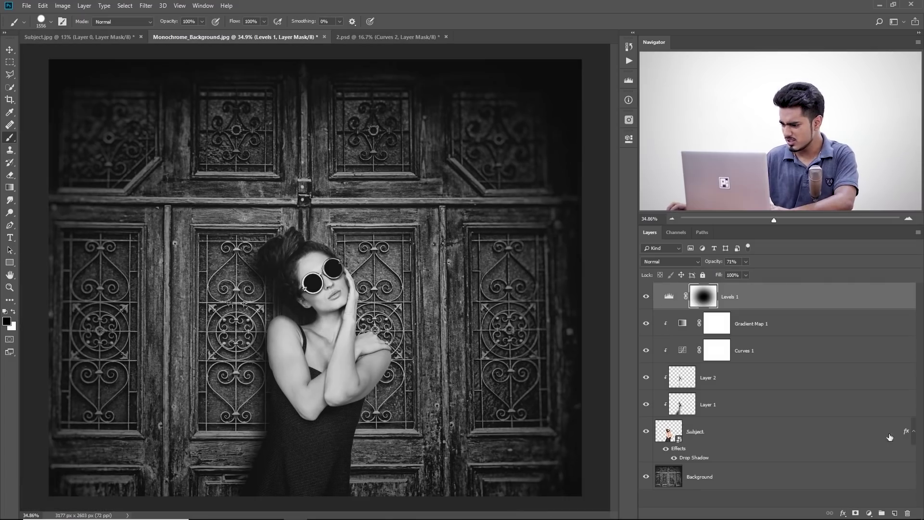
Step: Add a Curves adjustment above Levels 1, clip it to that layer, and lift the curve's black point slightly
{"action": "left_click", "coordinate": [870, 514]}
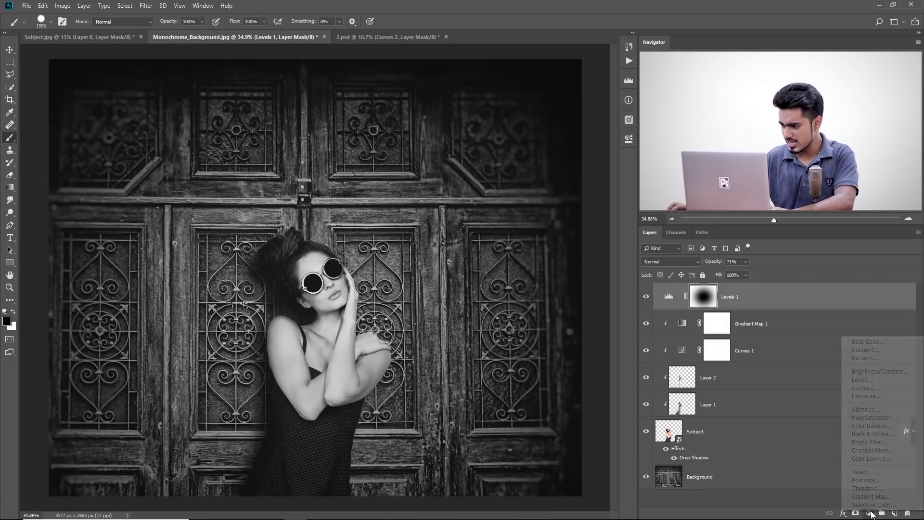
{"action": "left_click", "coordinate": [870, 388]}
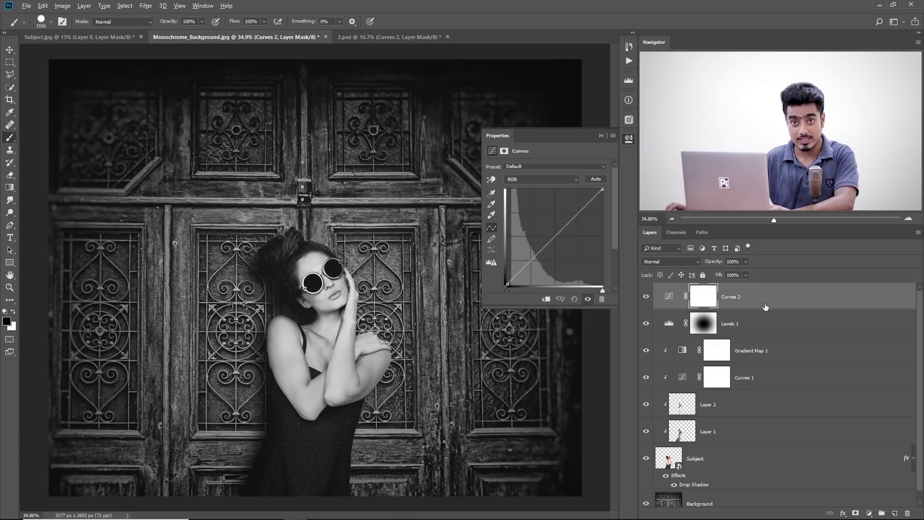
{"action": "left_click", "coordinate": [544, 299]}
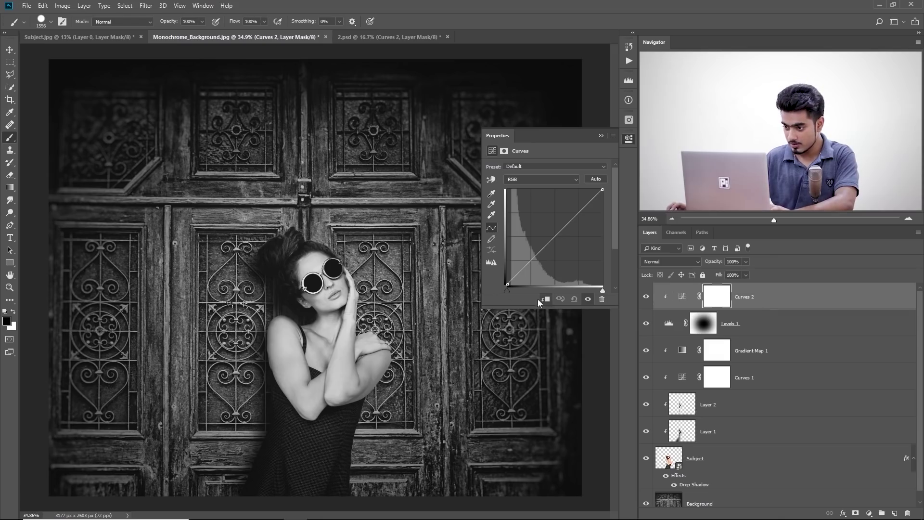
{"action": "mouse_move", "coordinate": [508, 284]}
{"action": "left_mouse_down"}
{"action": "mouse_move", "coordinate": [503, 245]}
{"action": "mouse_move", "coordinate": [502, 291]}
{"action": "mouse_move", "coordinate": [498, 281]}
{"action": "left_mouse_up"}
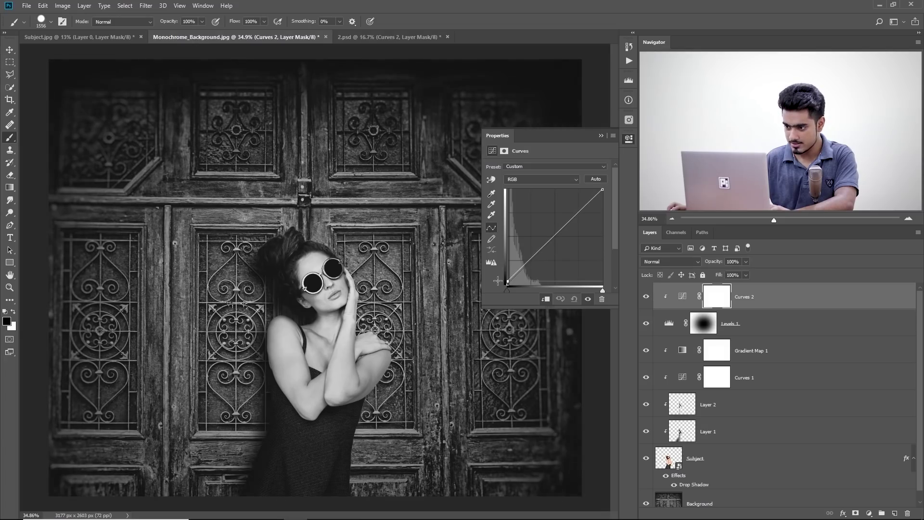
{"action": "left_click", "coordinate": [601, 135]}
Step: Set the Levels 1 layer's opacity to 100%
{"action": "left_click", "coordinate": [659, 330]}
{"action": "left_click", "coordinate": [745, 275]}
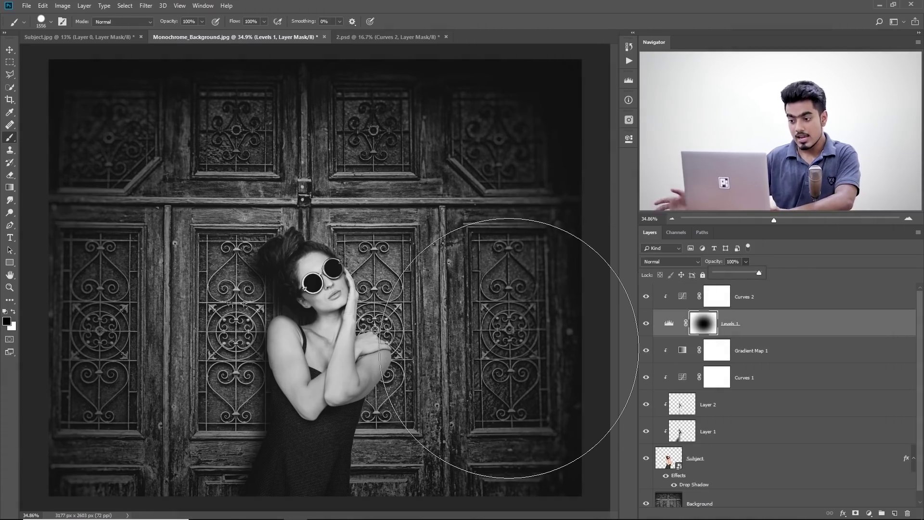
{"action": "scroll", "coordinate": [673, 414], "scroll_direction": "down", "scroll_amount": 1}
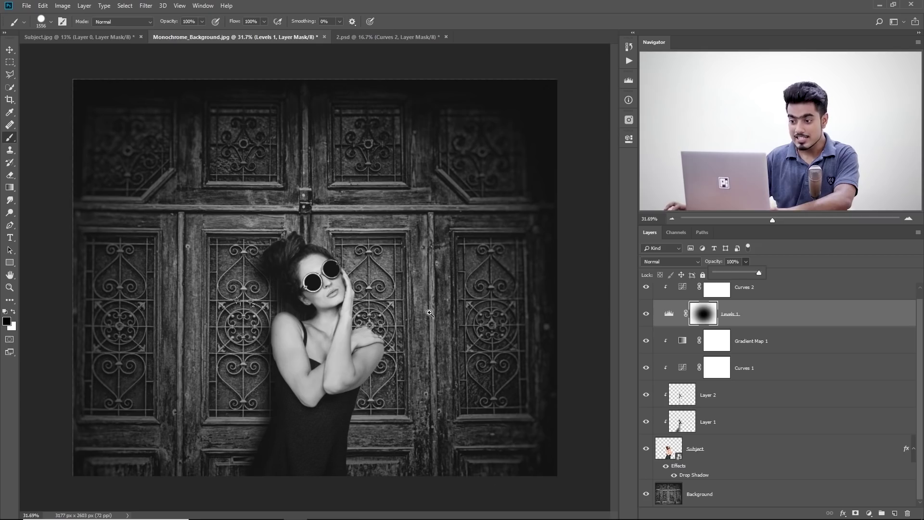
{"action": "left_click_drag", "start_coordinate": [420, 289], "coordinate": [429, 290]}
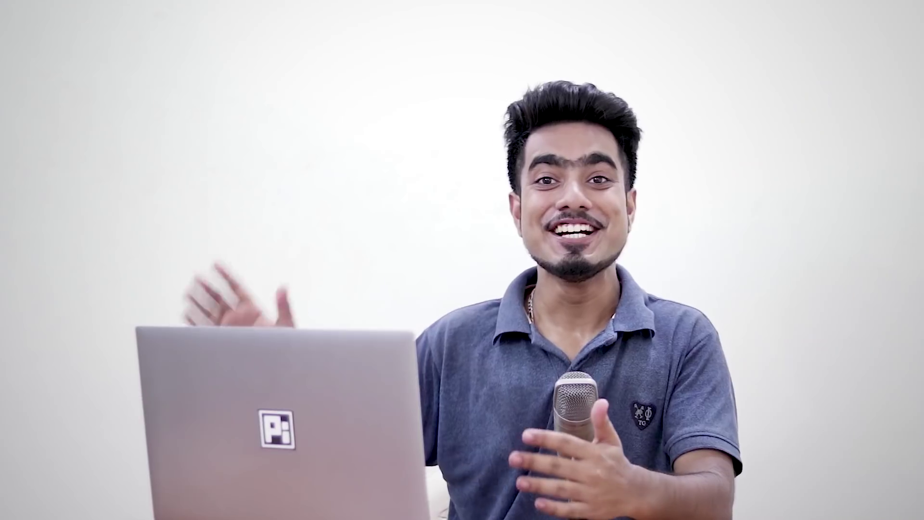